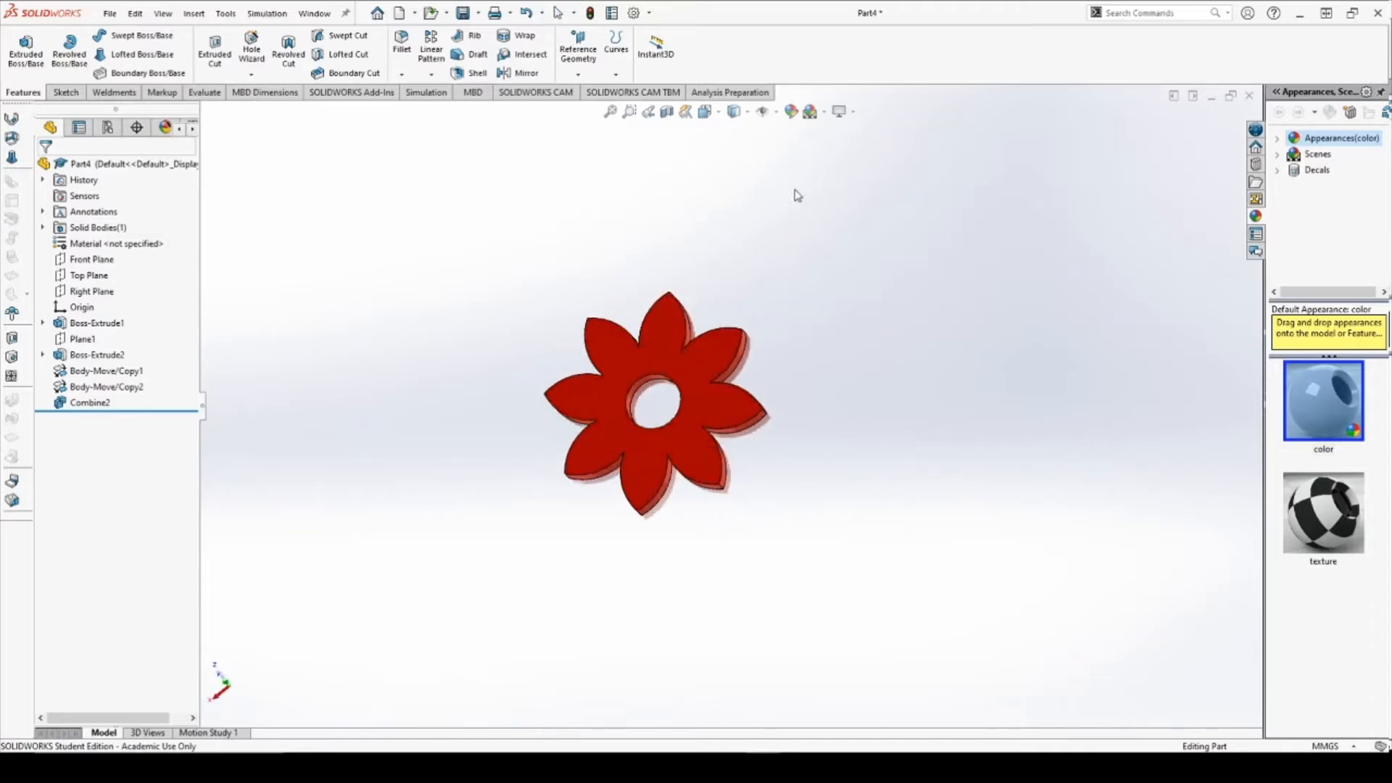
Create a new part document.
middle_click_drag(683, 519, 679, 423)
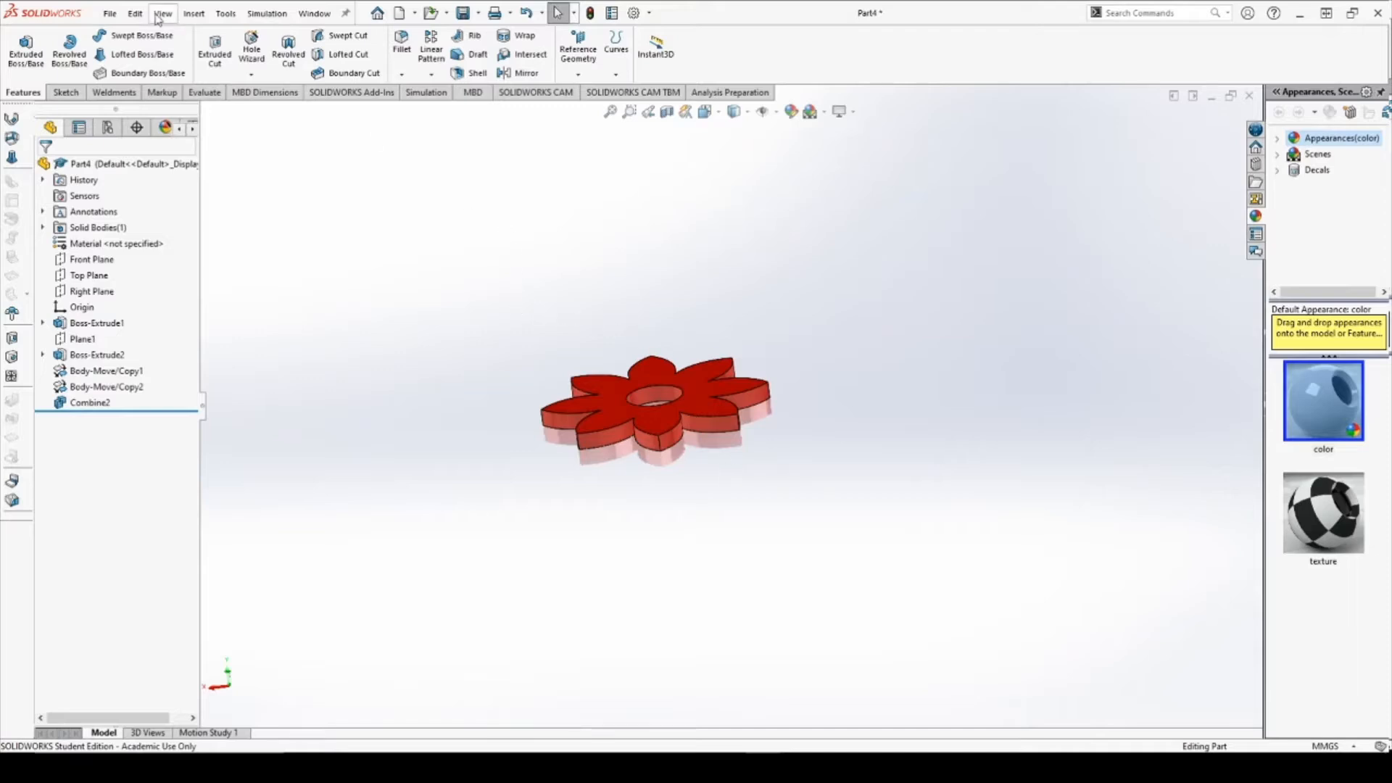
left_click(108, 14)
left_click(130, 37)
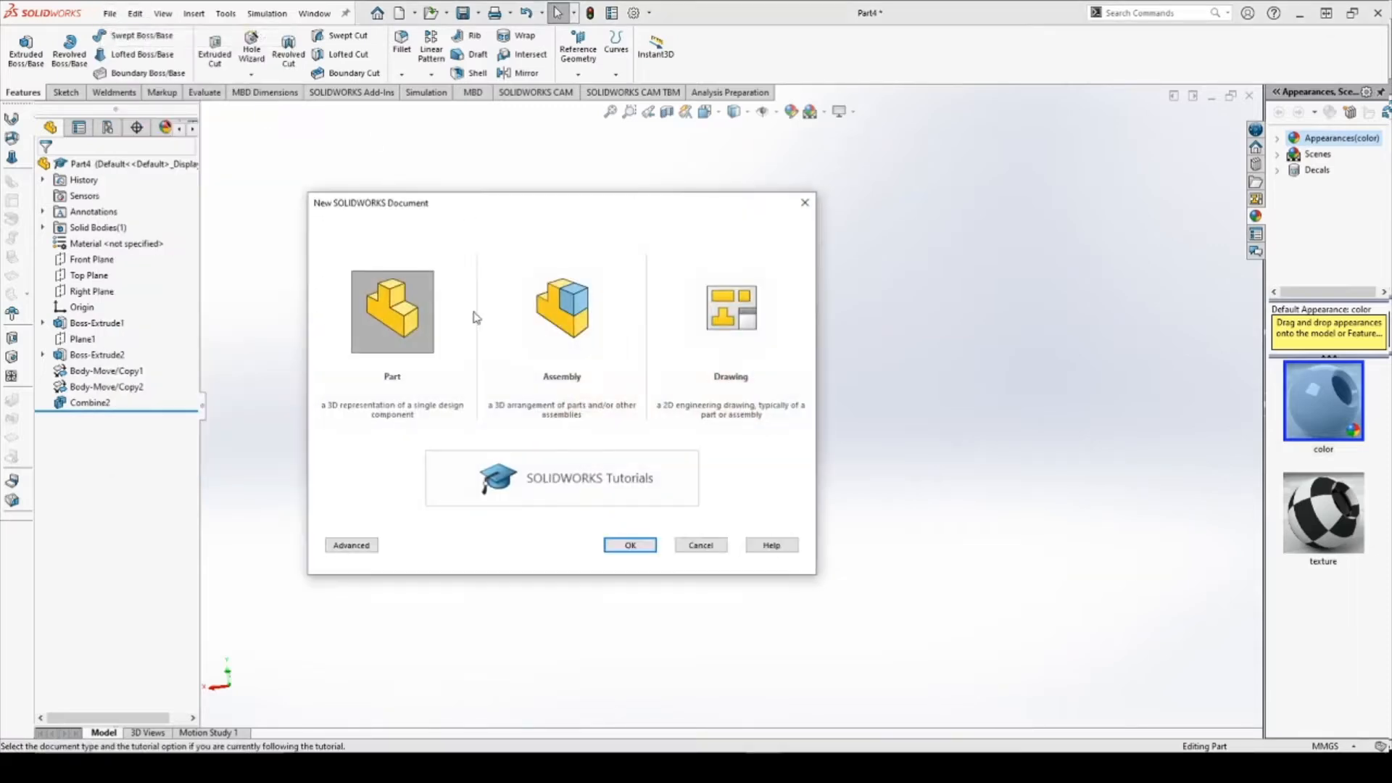
left_click(642, 542)
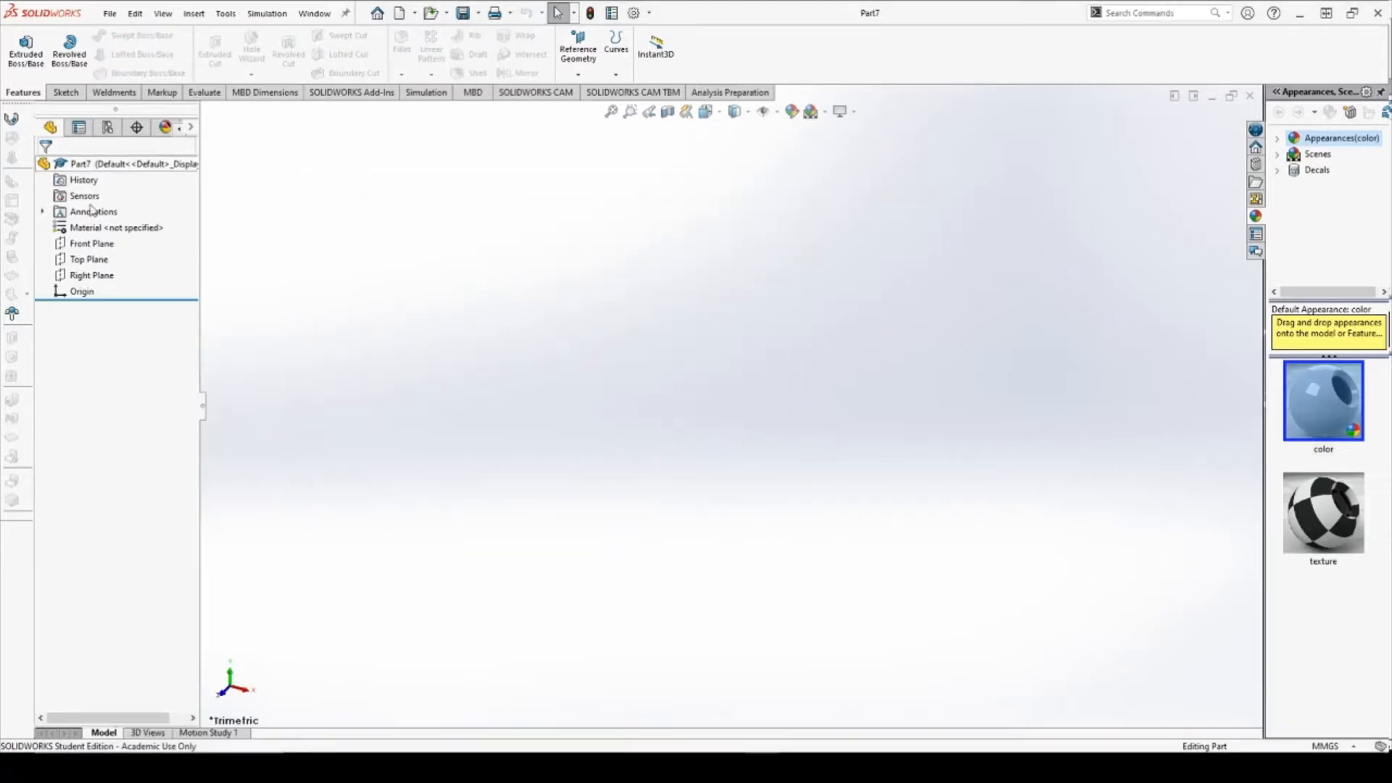
Sketch a circle with a 100 mm radius centred on the origin of the Top Plane.
left_click(88, 258)
left_click(211, 233)
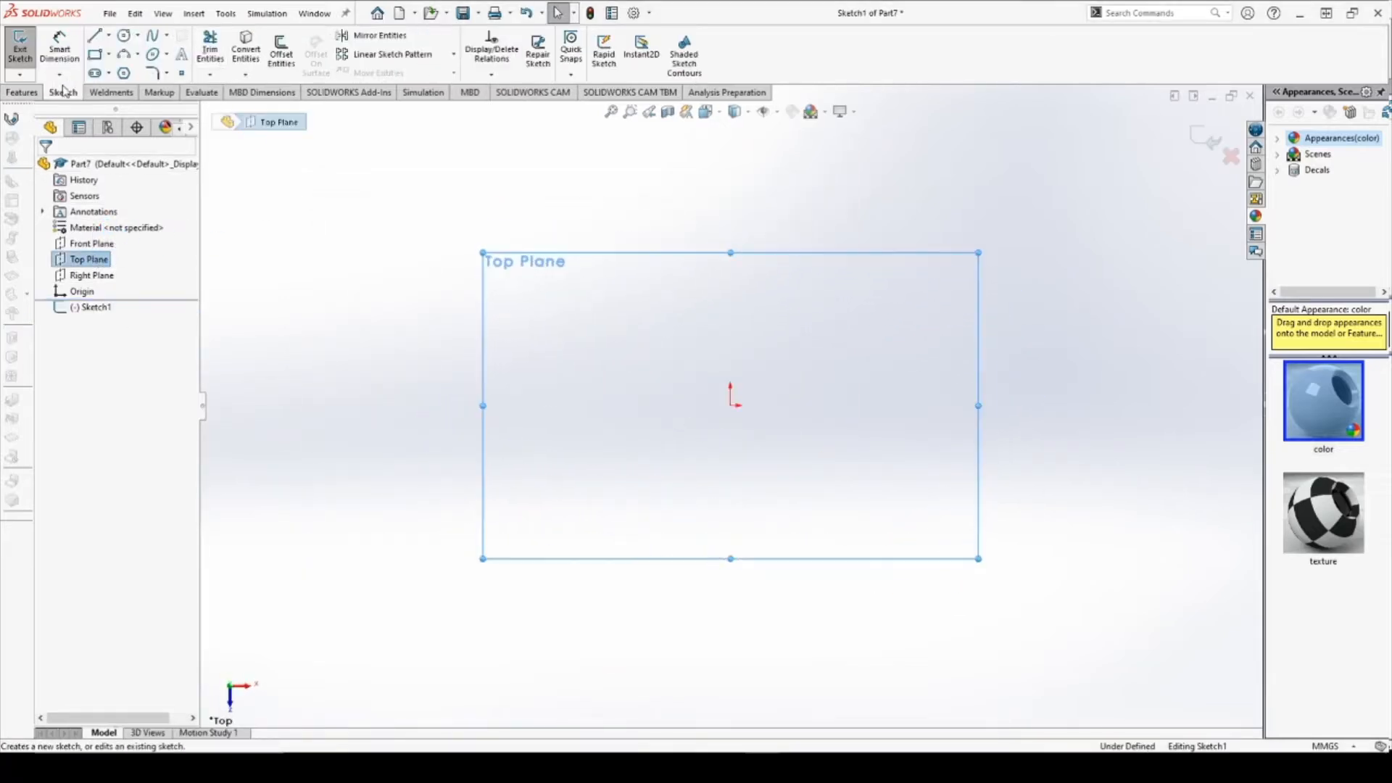
left_click(124, 36)
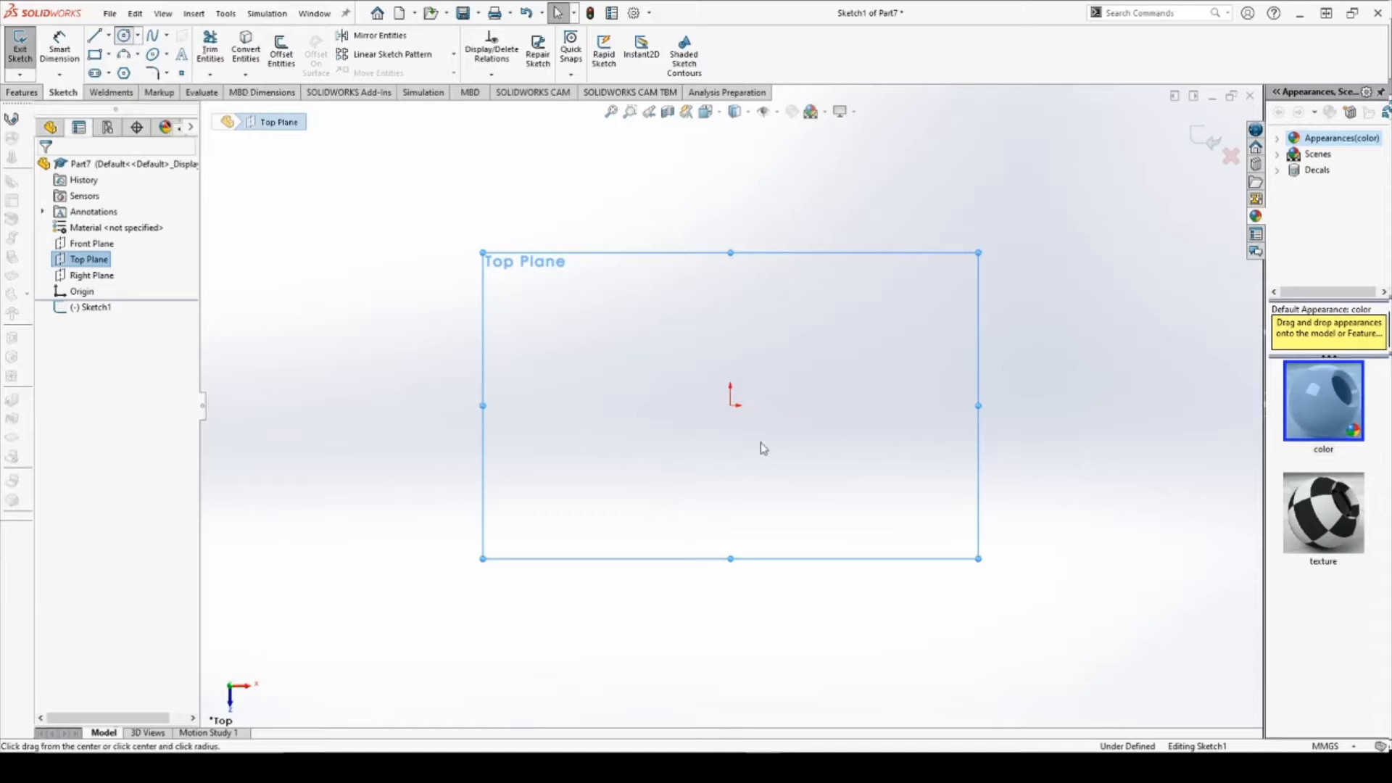
left_click(731, 405)
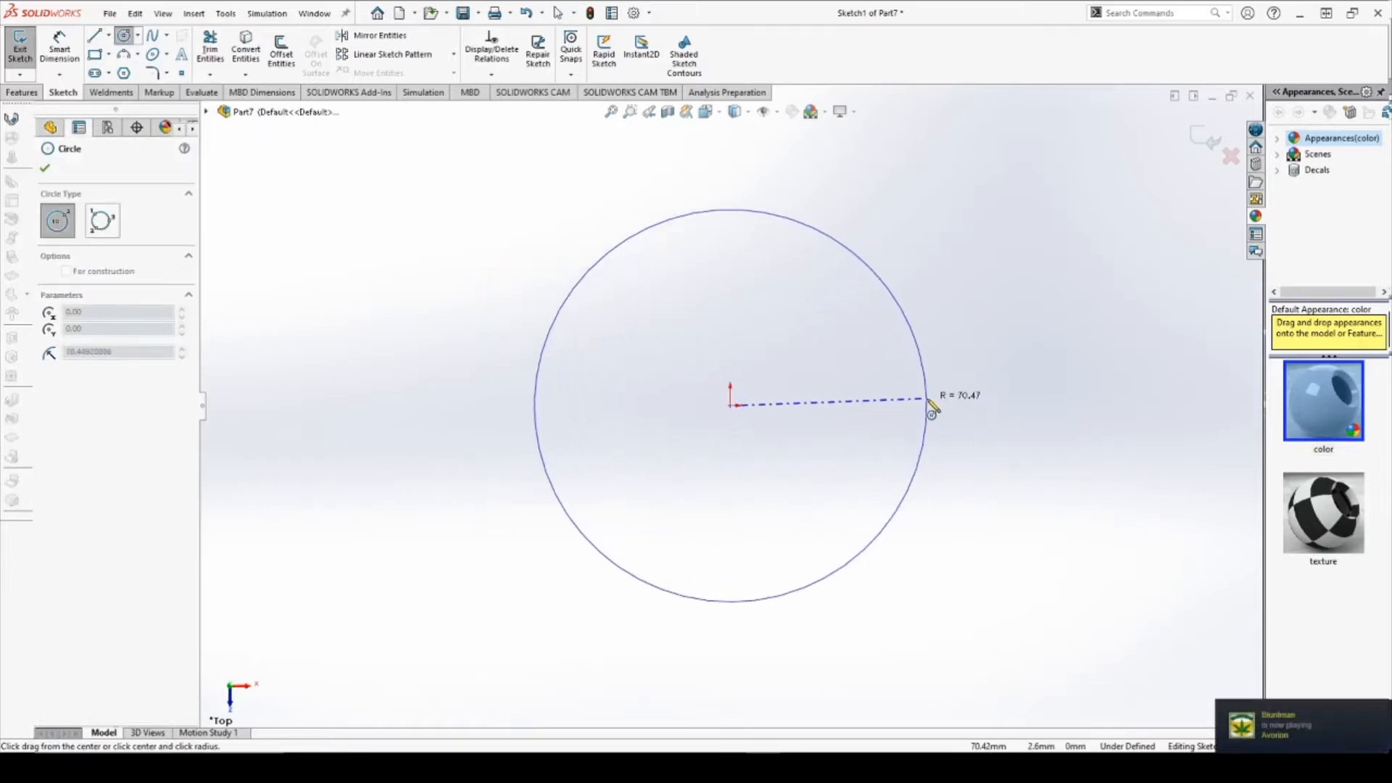
left_click(952, 406)
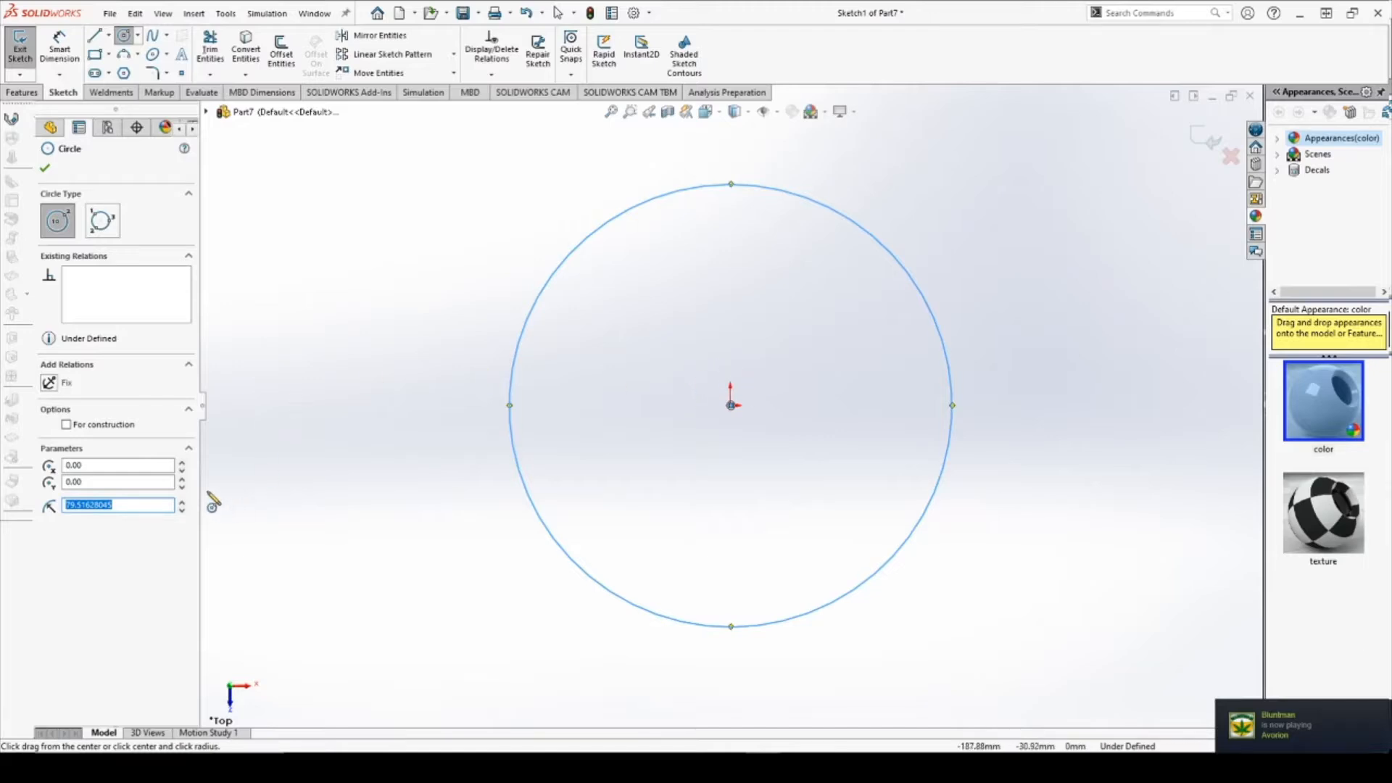
type("100")
key("Return")
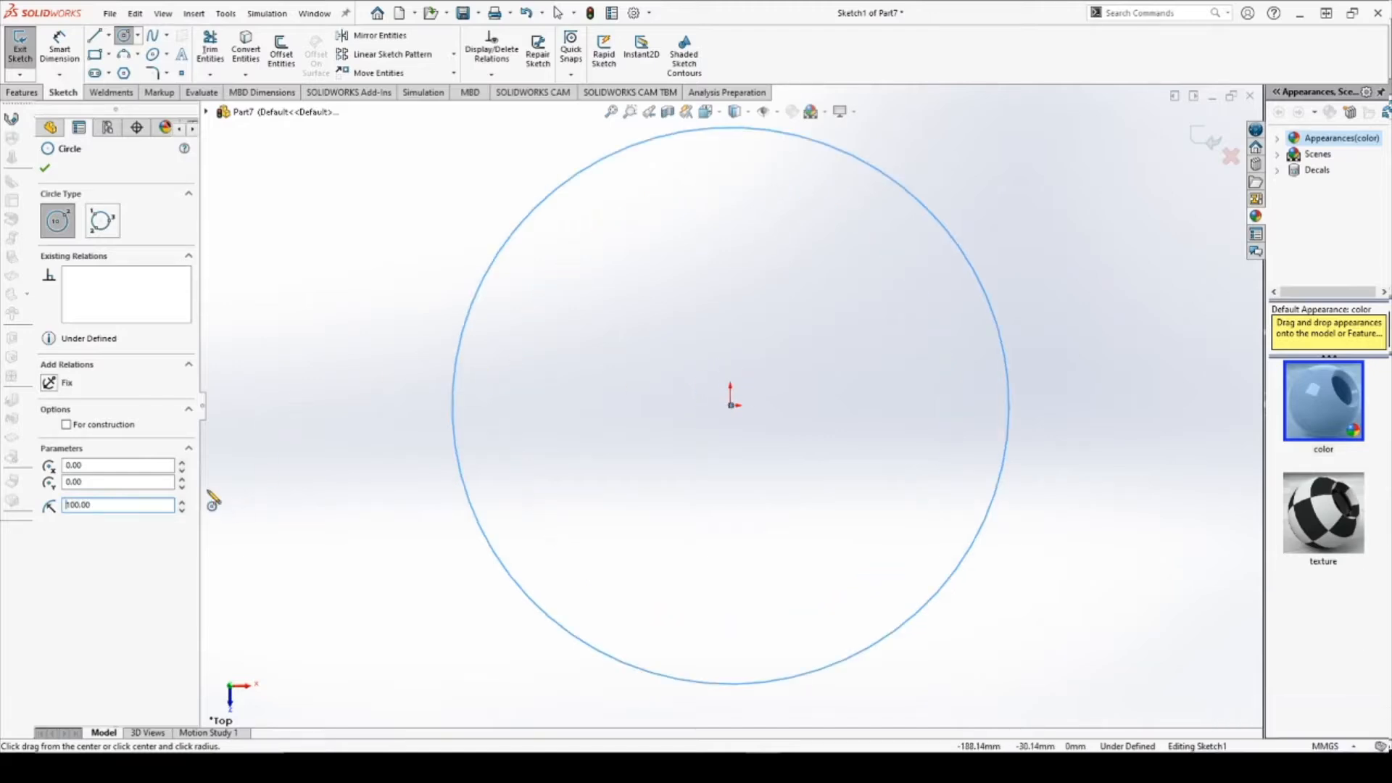
left_click(48, 169)
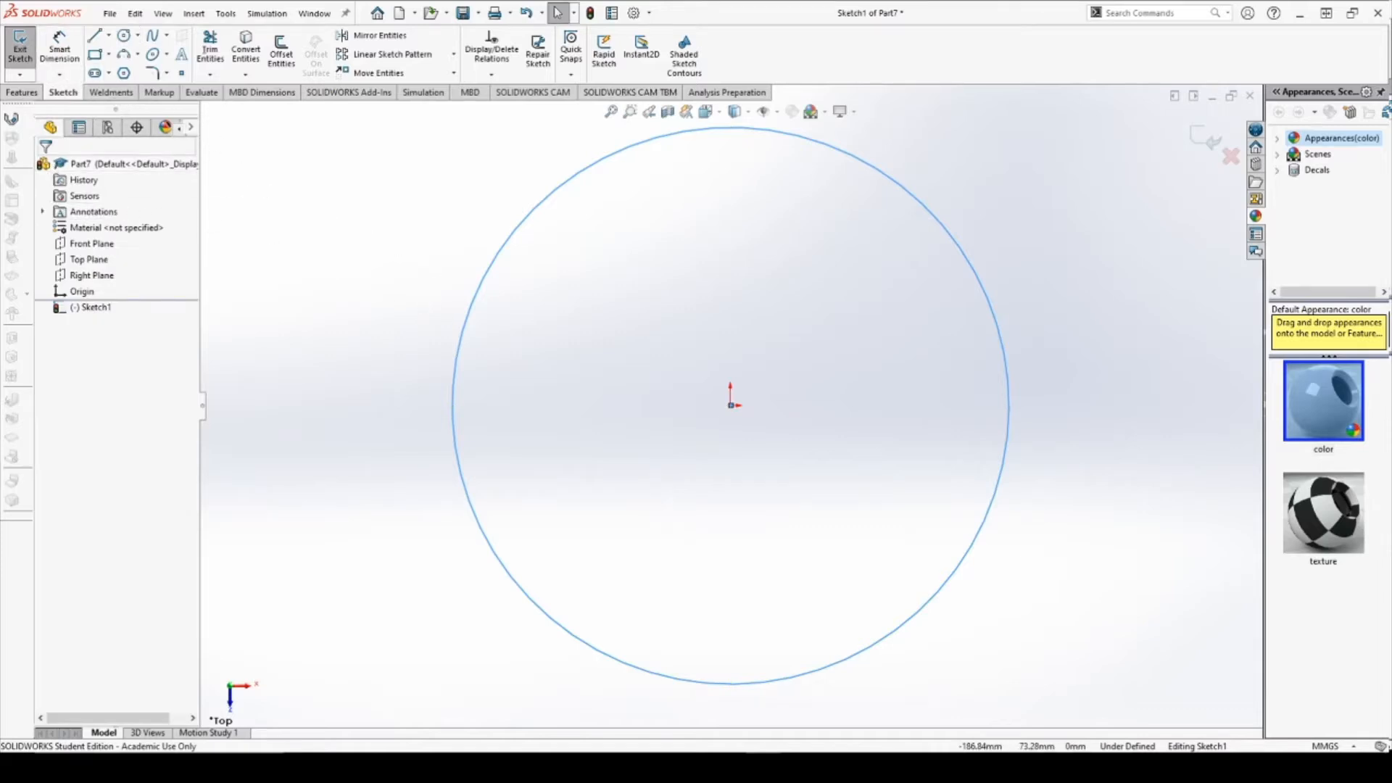
Extrude the circle into a solid disc with a blind depth of 15 mm.
left_click(23, 93)
left_click(26, 50)
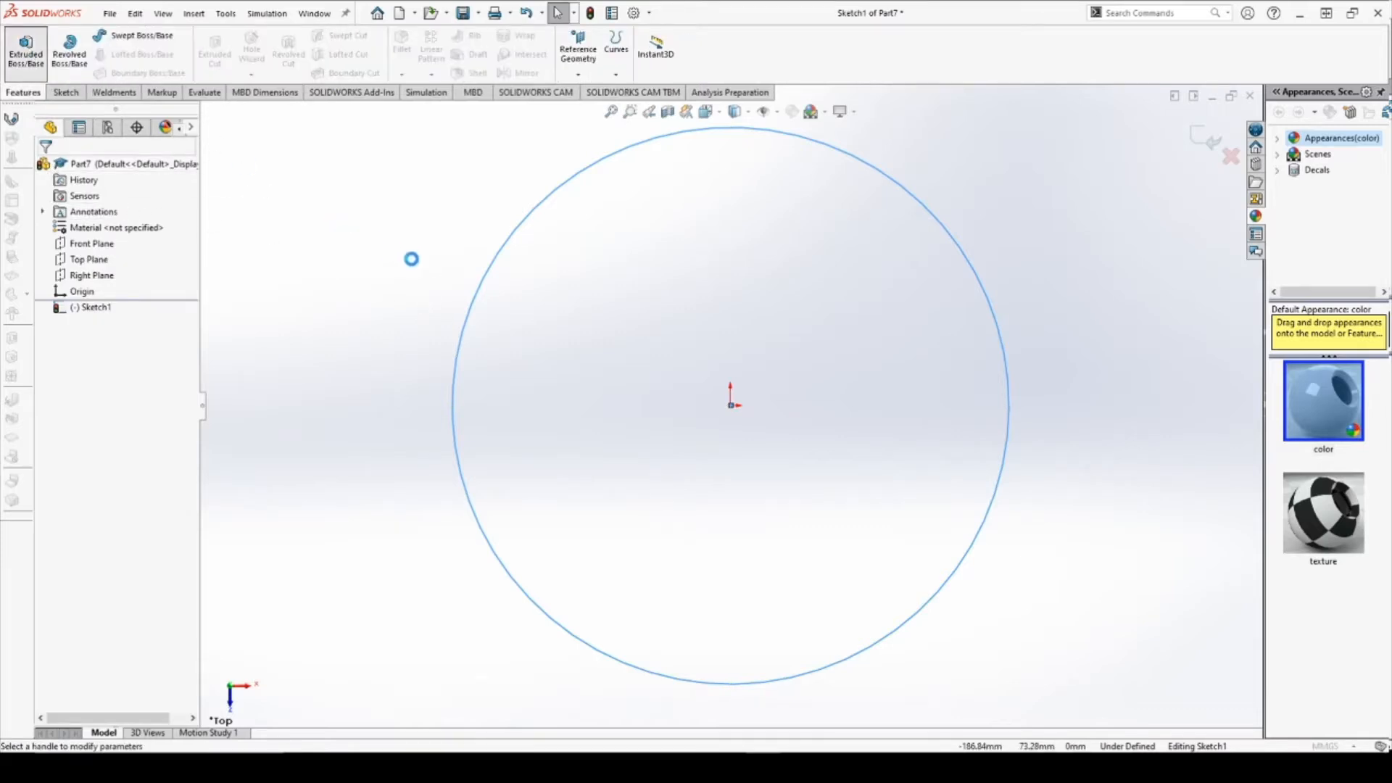
type("15mm")
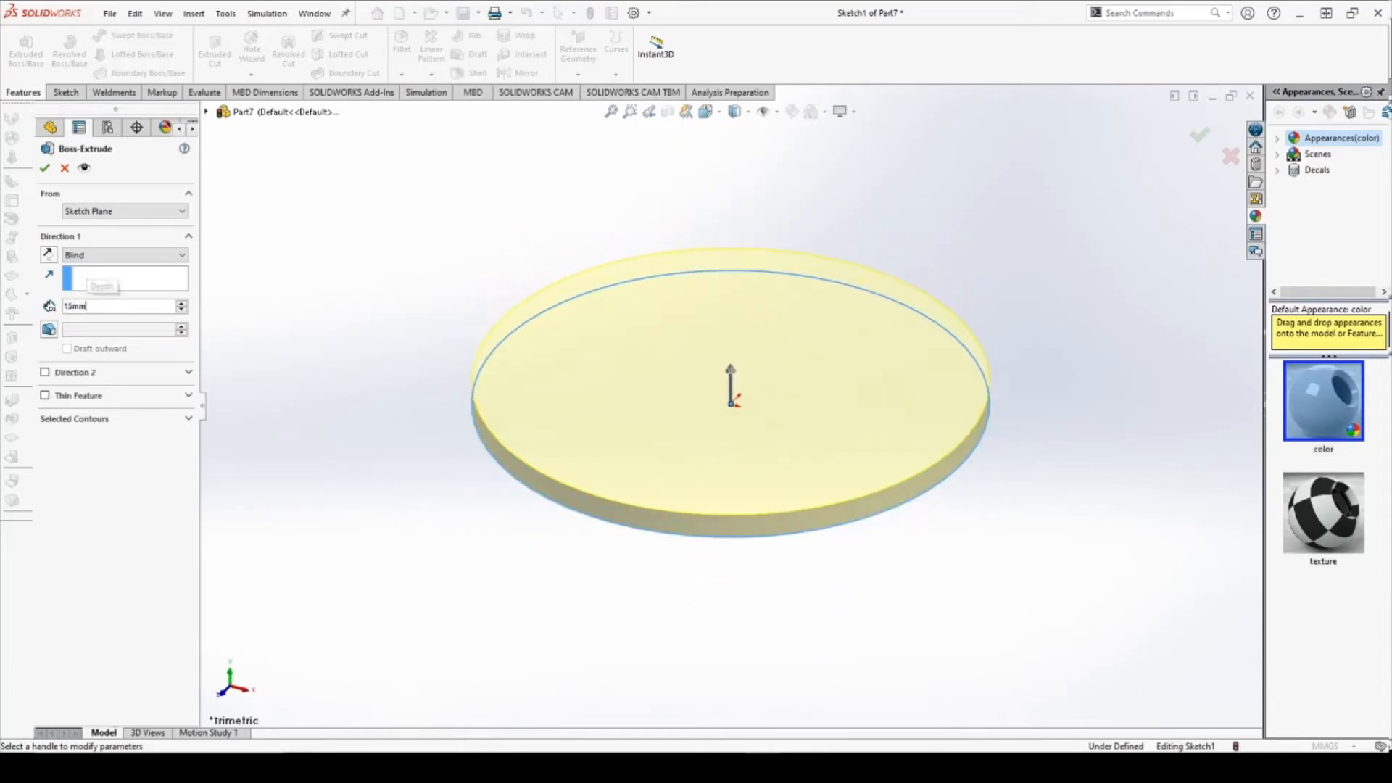
key("Return")
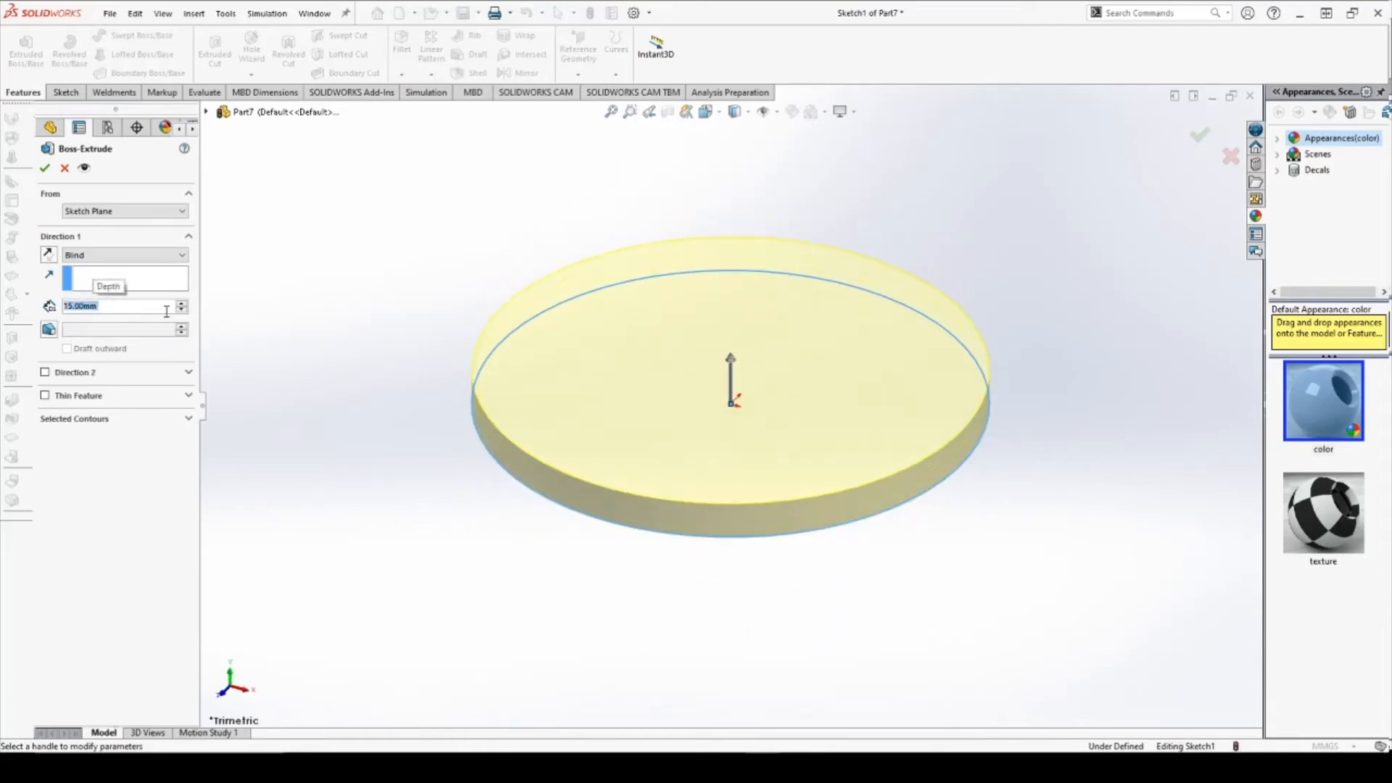
left_click(44, 168)
middle_click_drag(689, 351, 641, 355)
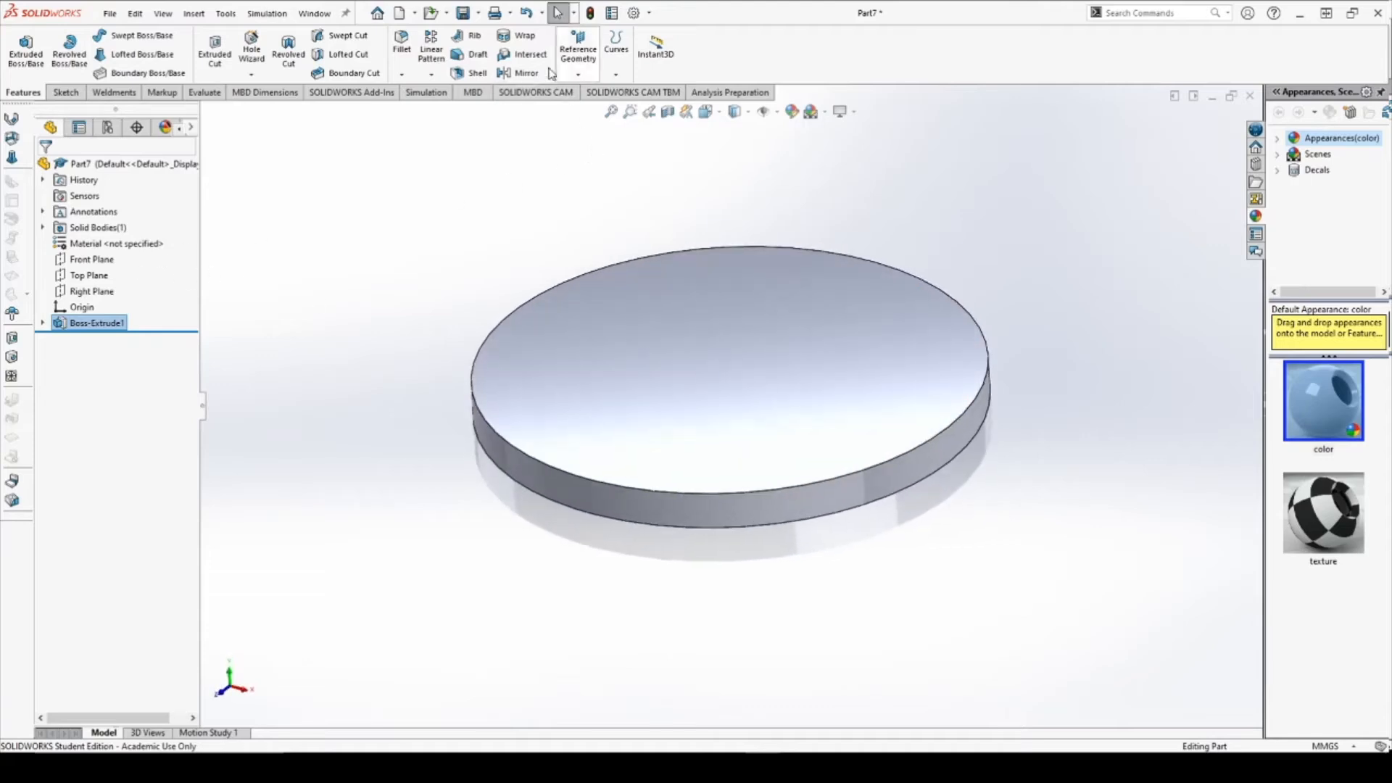
Create a reference plane offset 20 mm above the Top Plane.
left_click(578, 75)
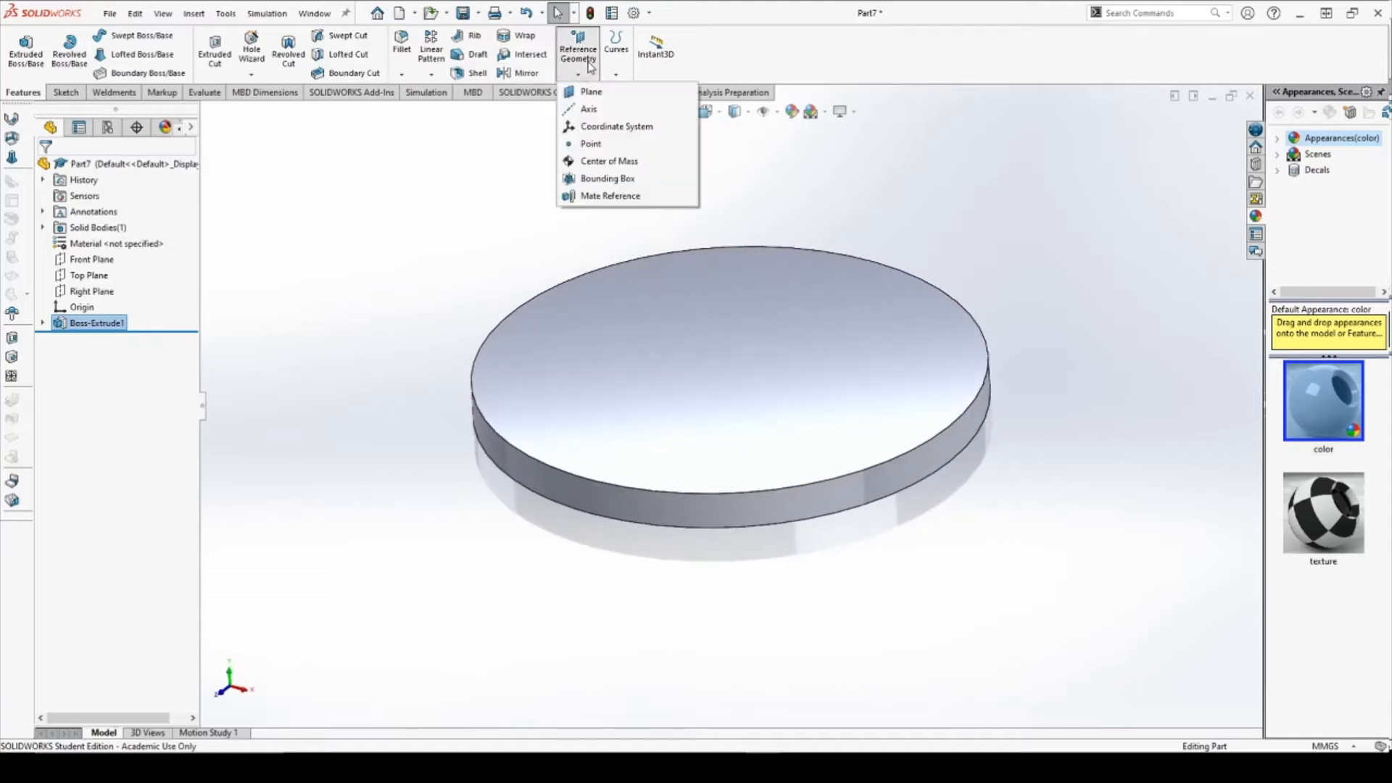
left_click(595, 96)
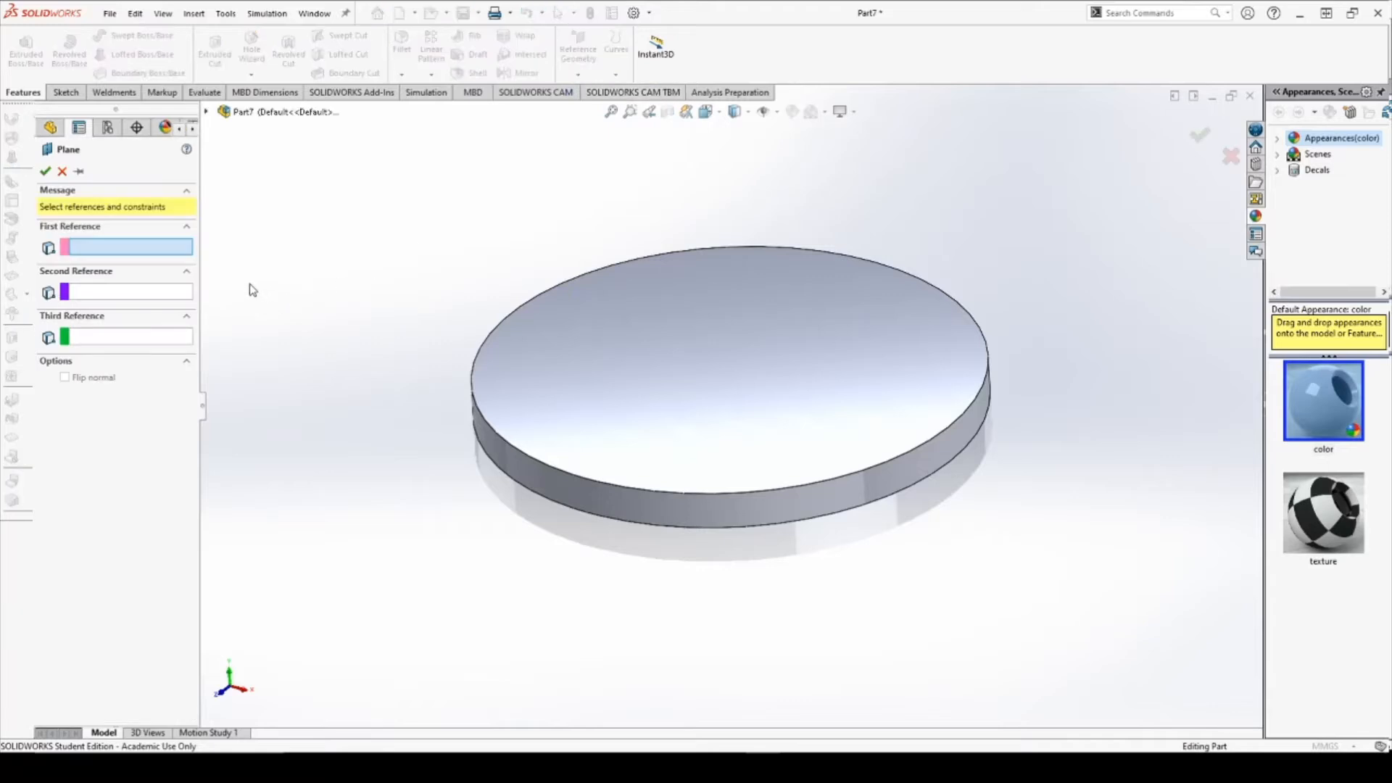
left_click(261, 111)
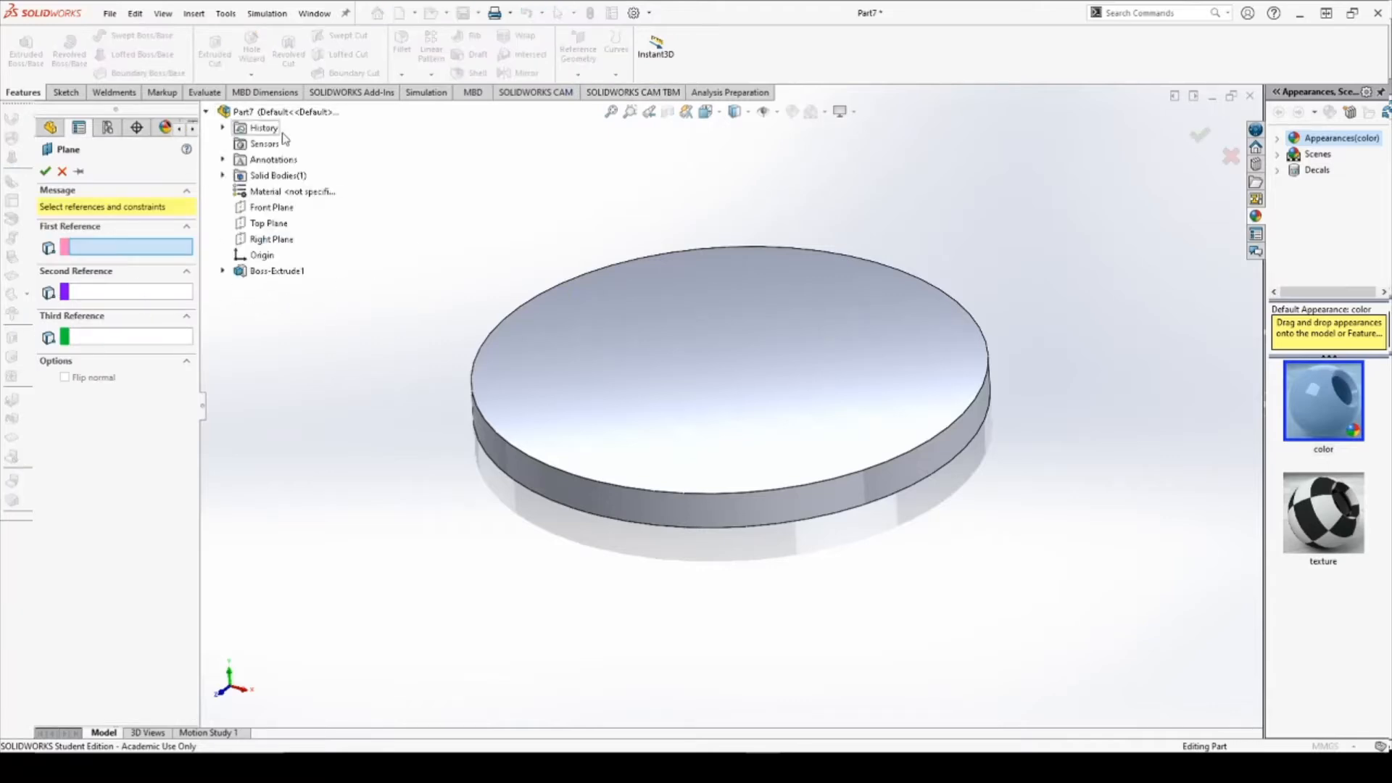
left_click(270, 224)
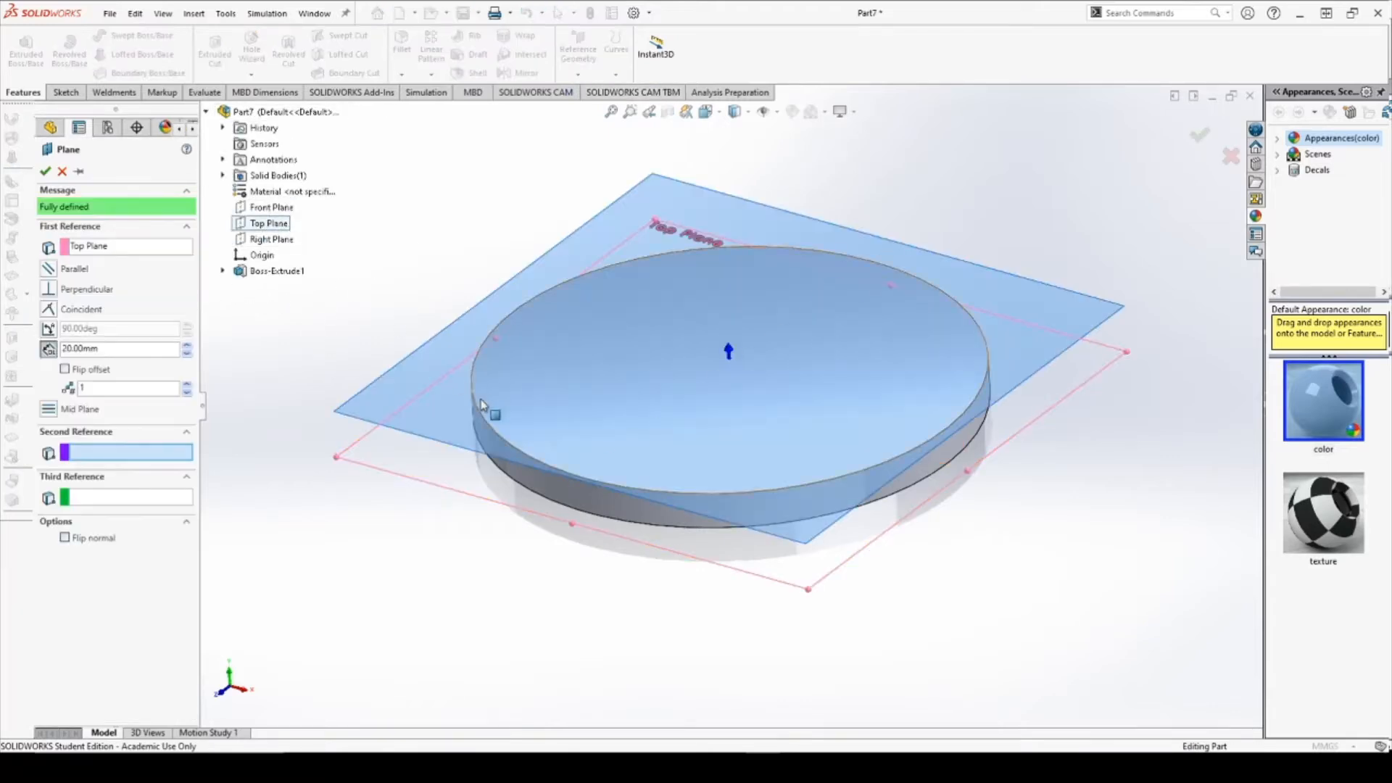
middle_click_drag(488, 407, 531, 382)
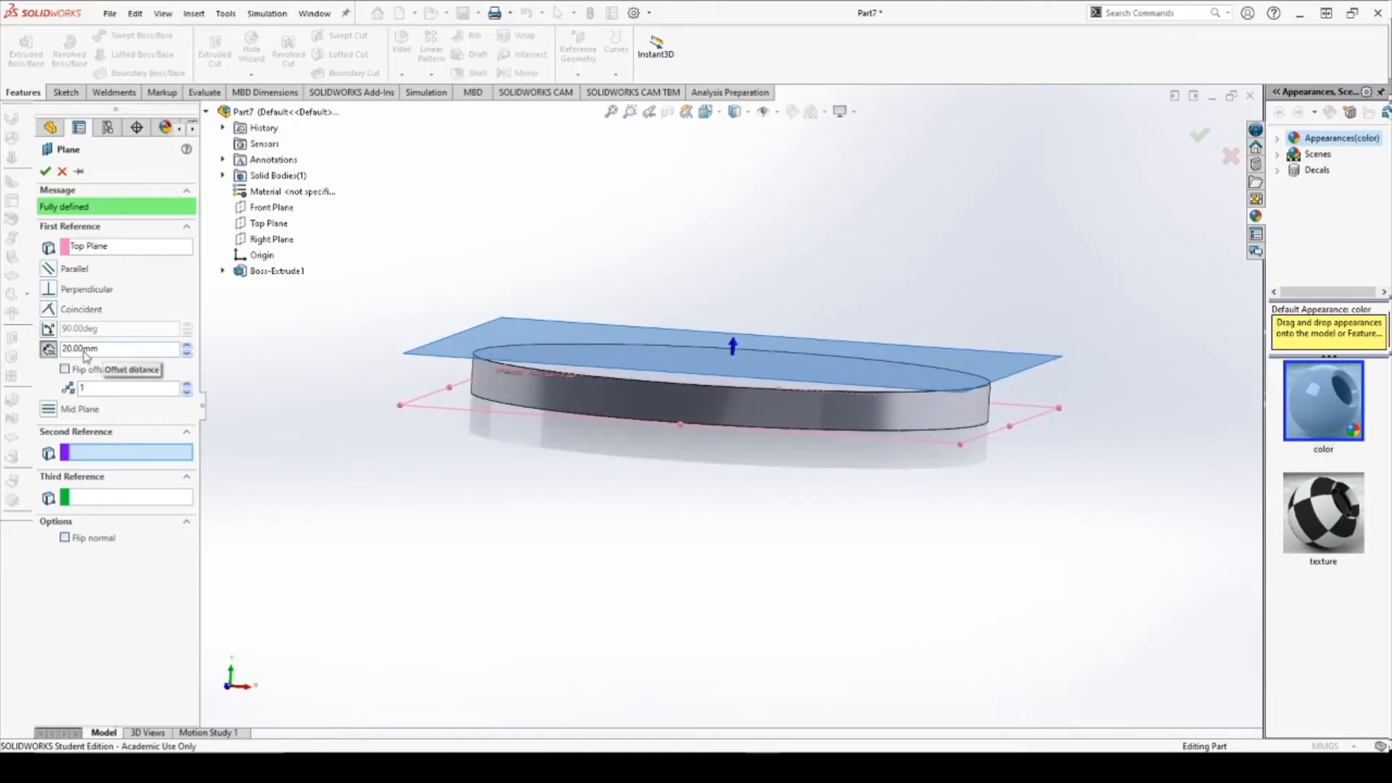
middle_click_drag(611, 398, 612, 471)
left_click(44, 171)
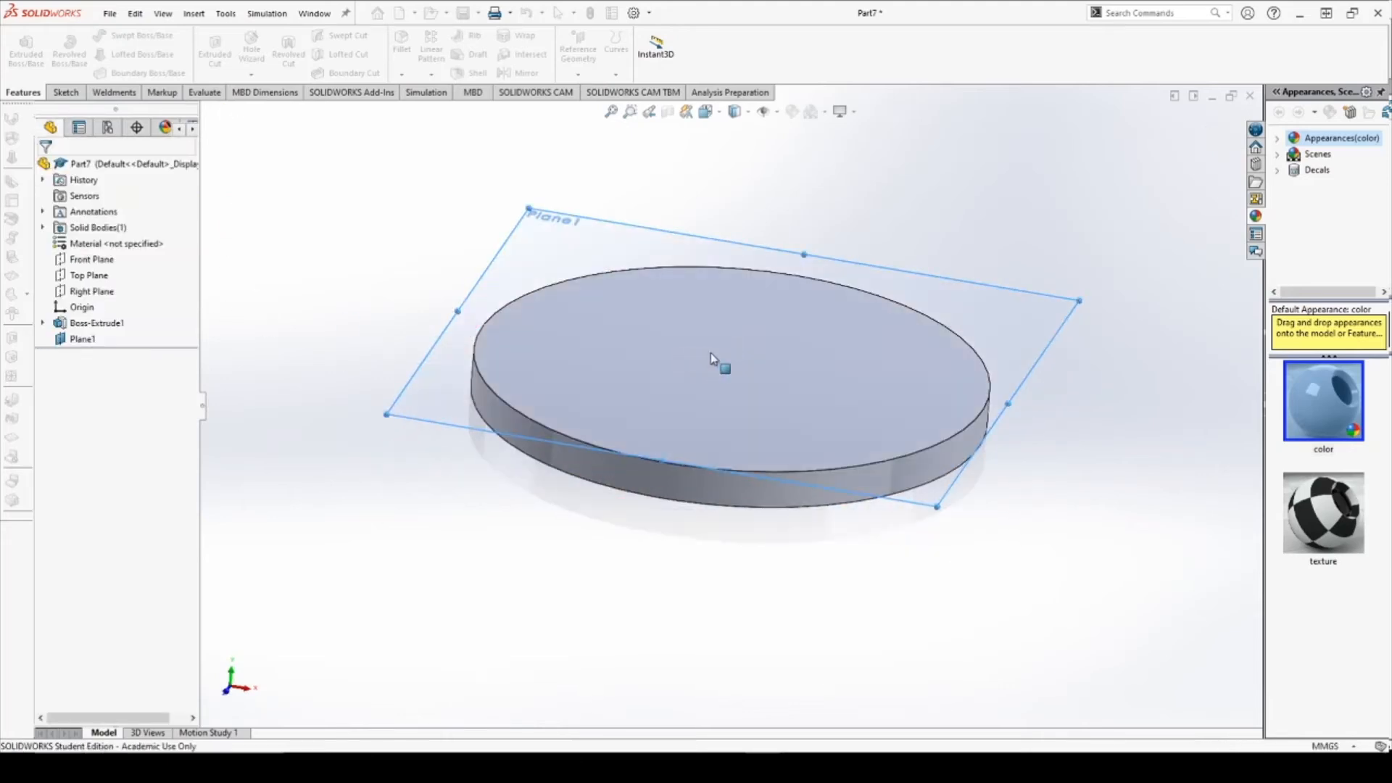
On the offset plane, sketch three concentric circles at the origin, the outer about 89 mm and the middle about 36 mm in radius.
middle_click_drag(715, 363, 702, 476)
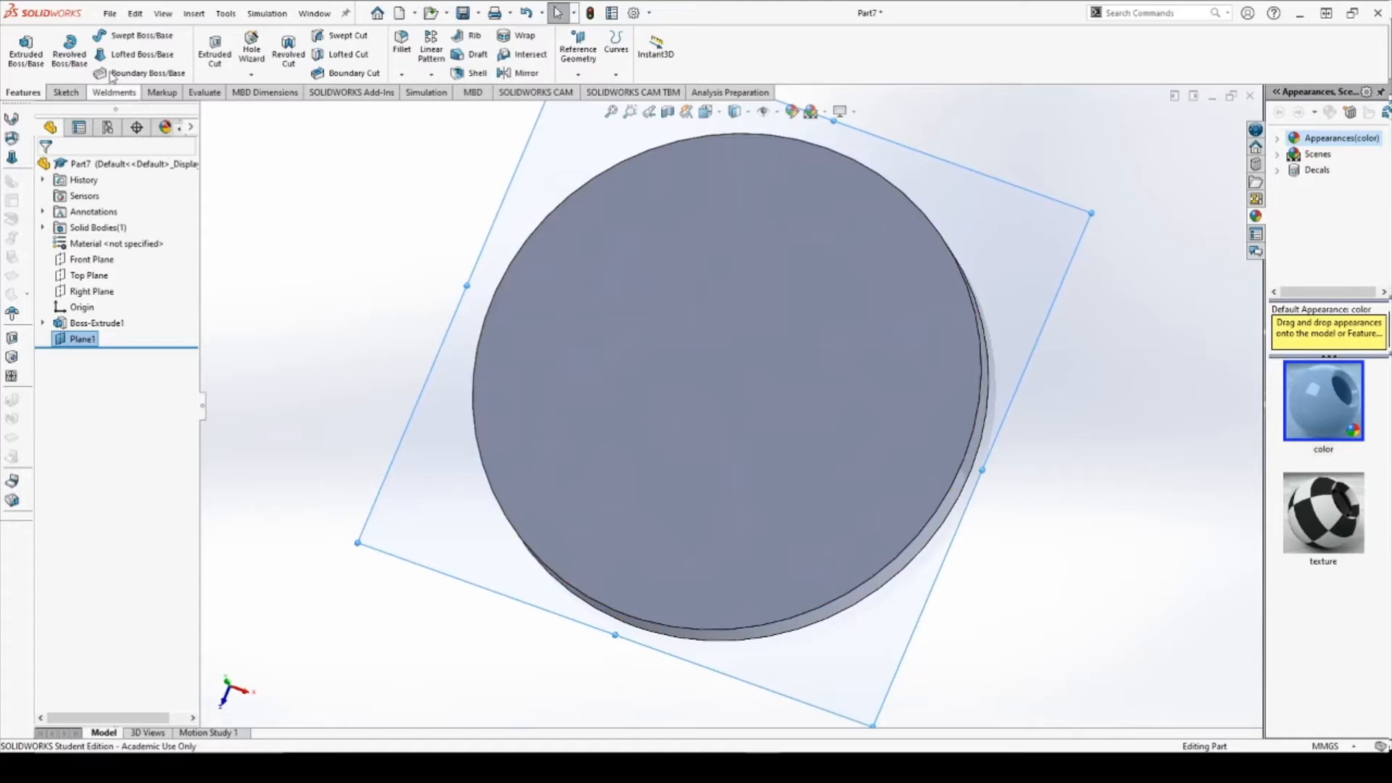
left_click(64, 92)
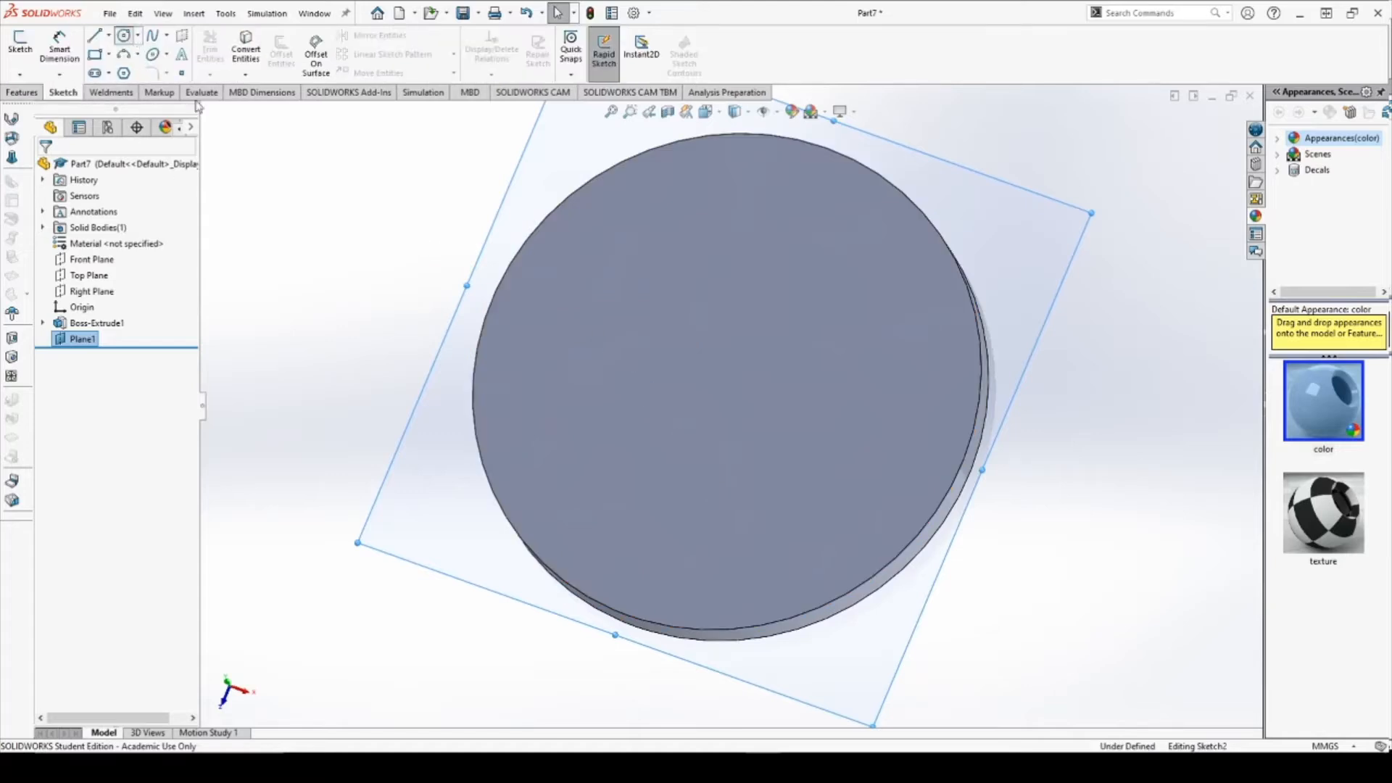
left_click(124, 34)
left_click(726, 379)
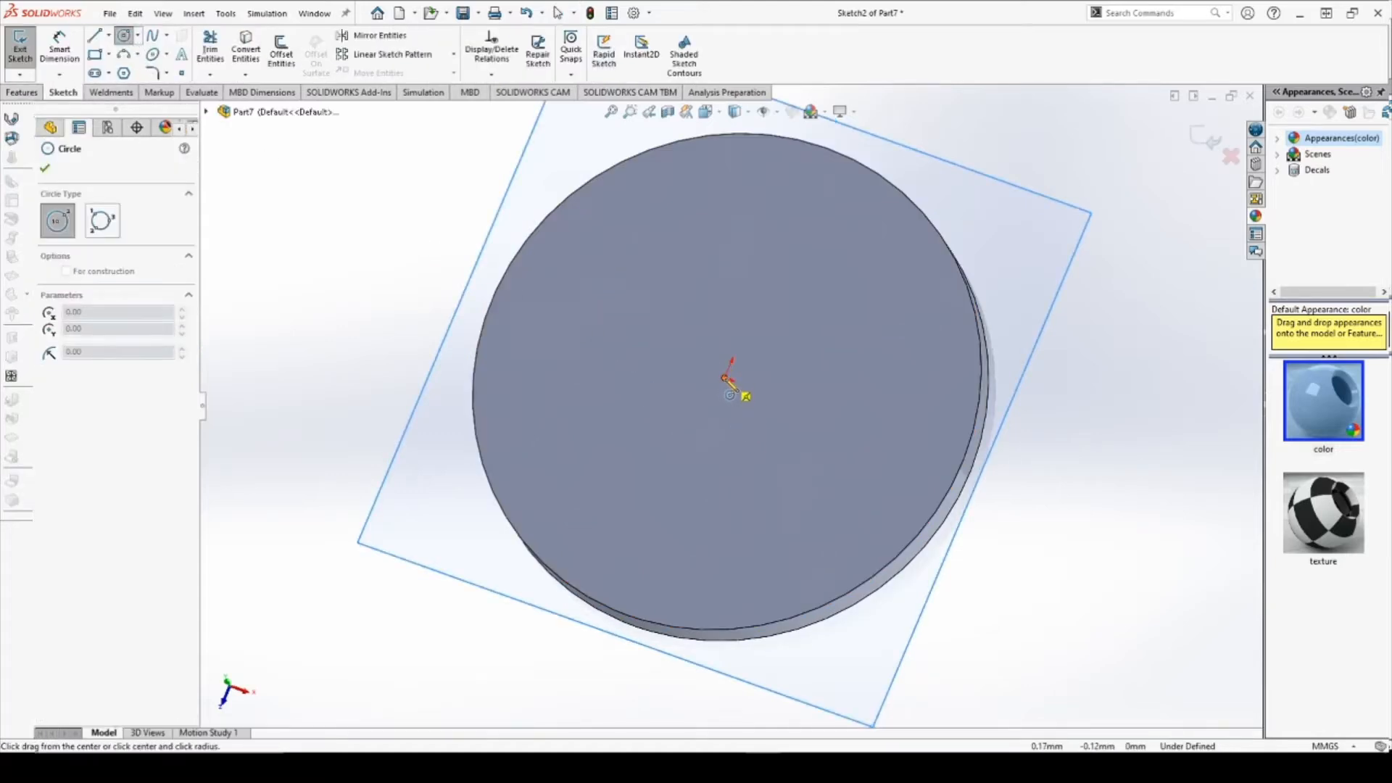
left_click(954, 379)
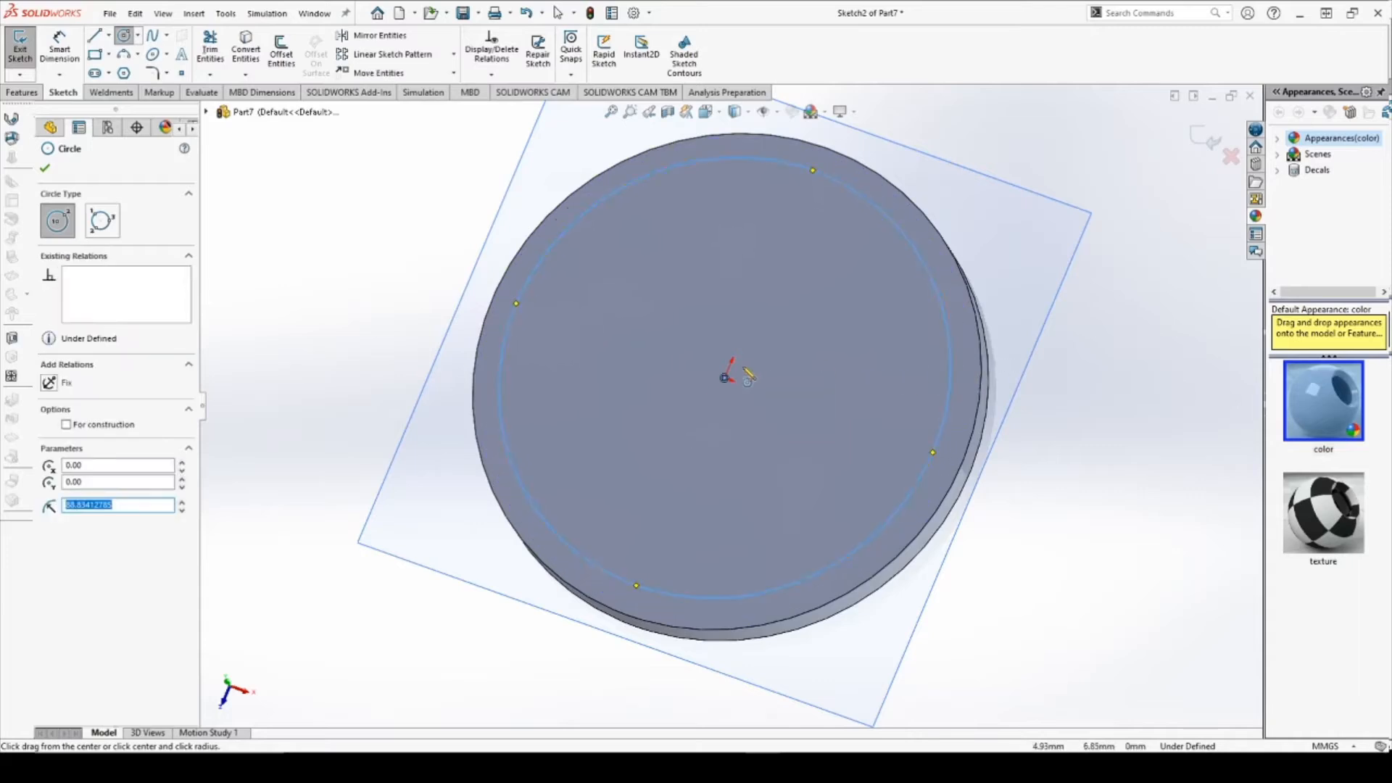
left_click(724, 378)
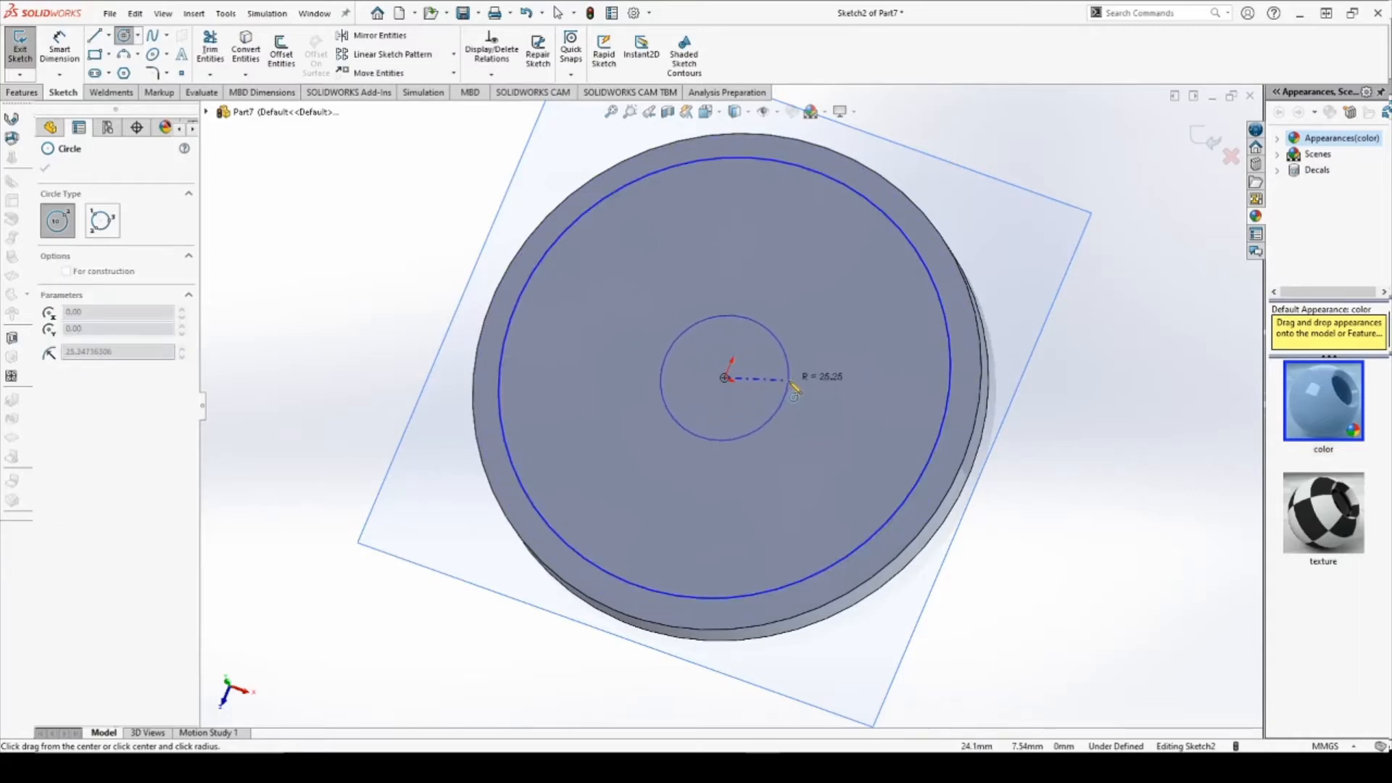
left_click(813, 385)
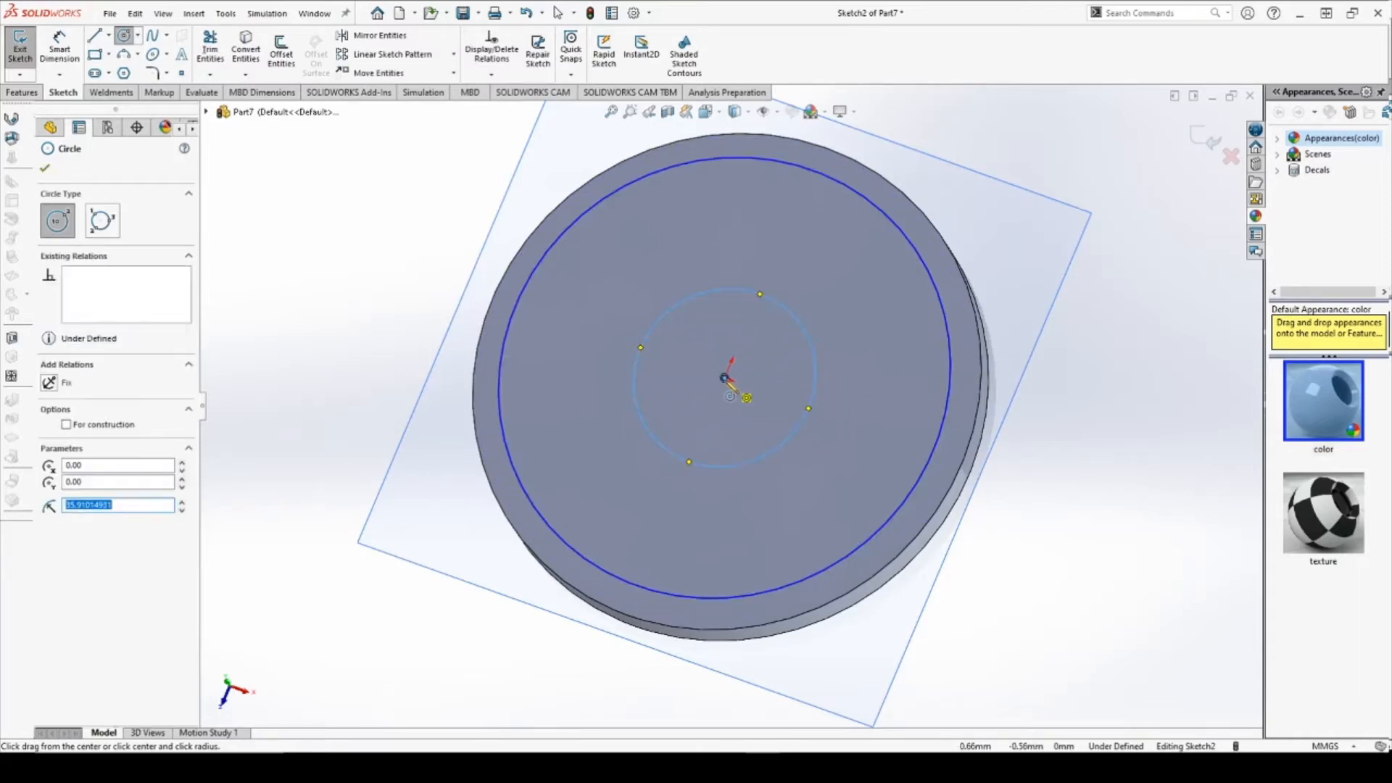
left_click(724, 378)
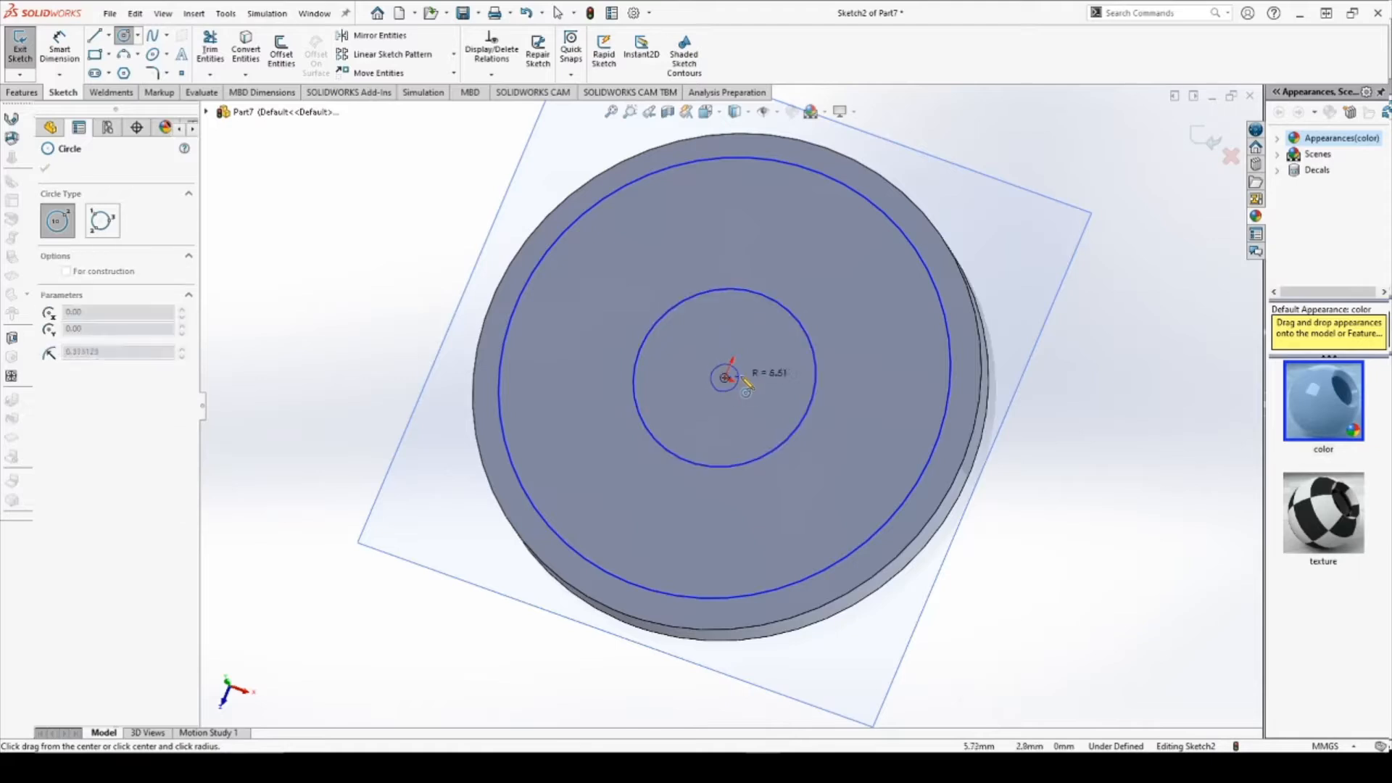
left_click(779, 381)
key("Escape")
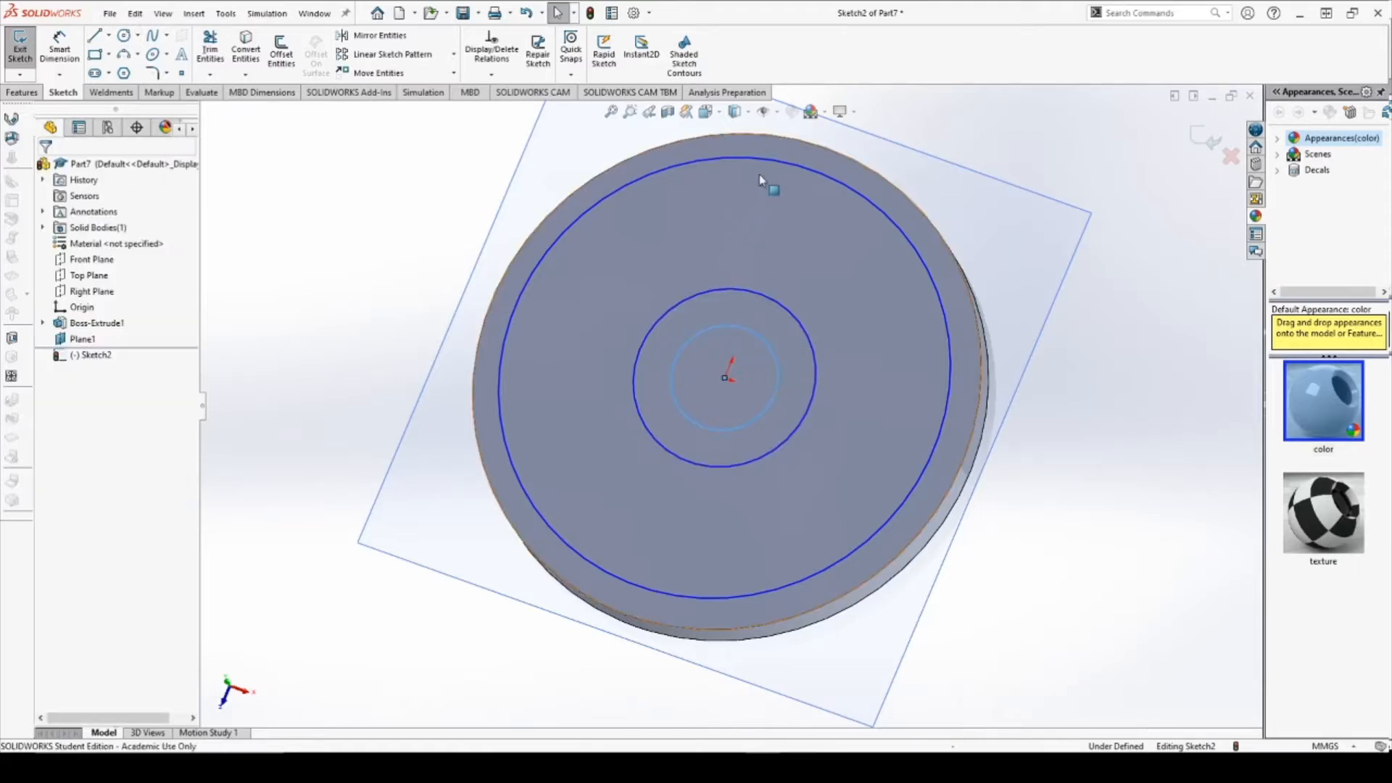
Make the outermost sketch circle coradial with the disc's circular edge.
left_click(822, 179)
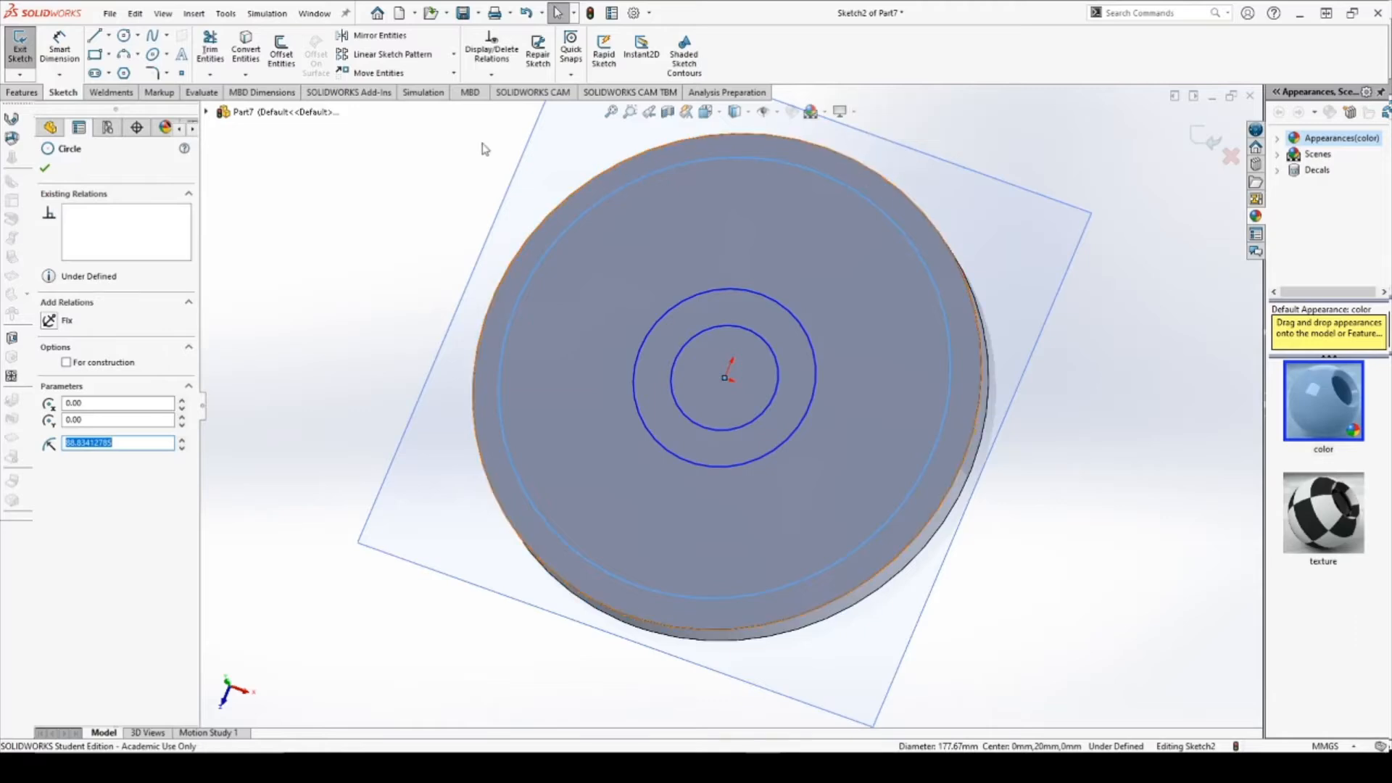
left_click(45, 170)
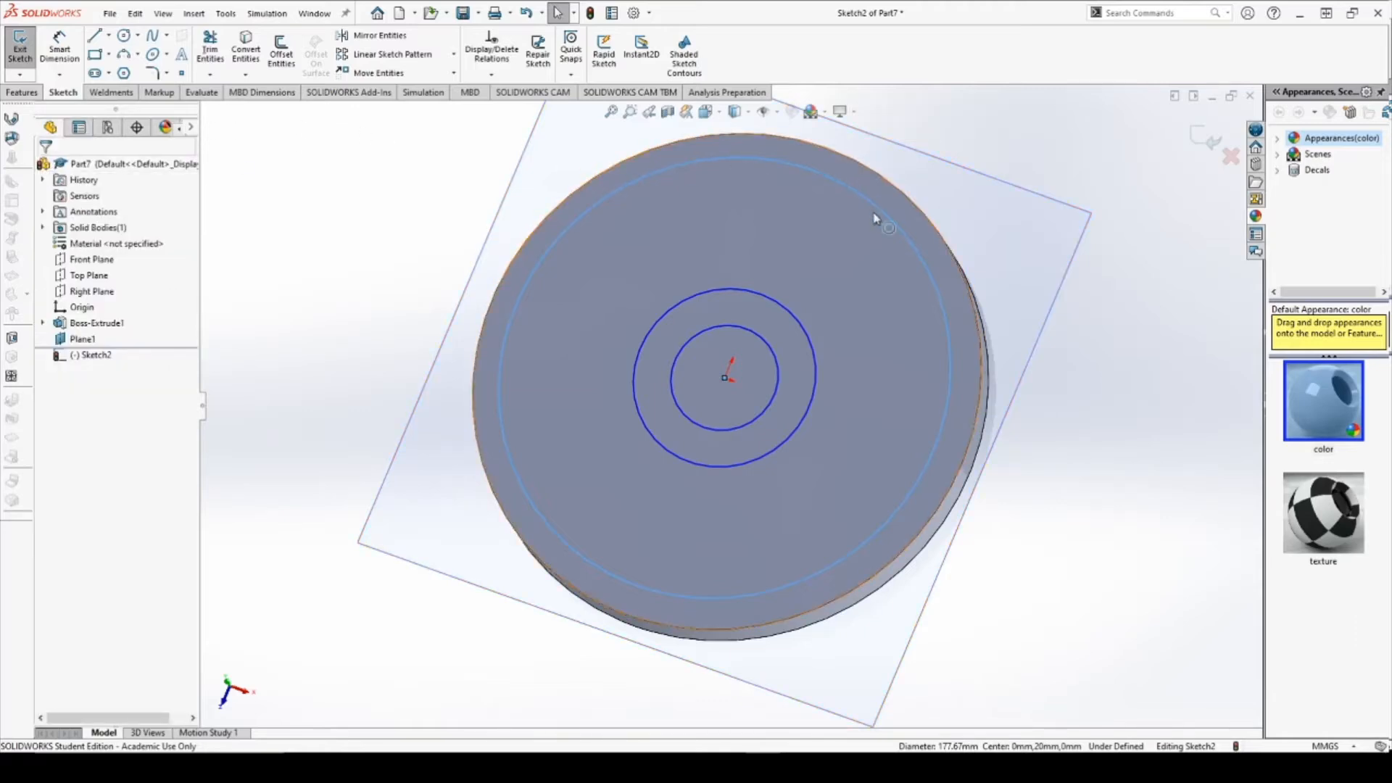
left_click(934, 239)
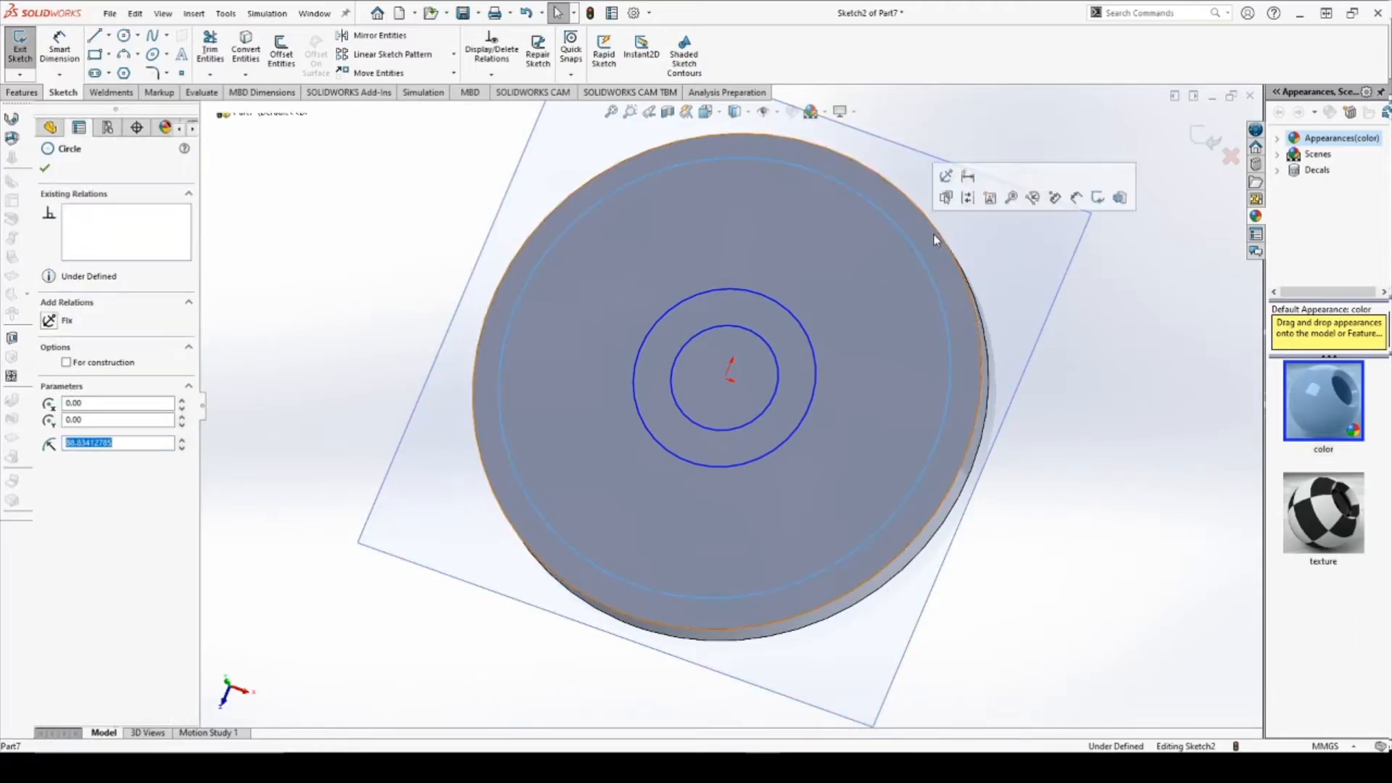
left_click(936, 236, "ctrl")
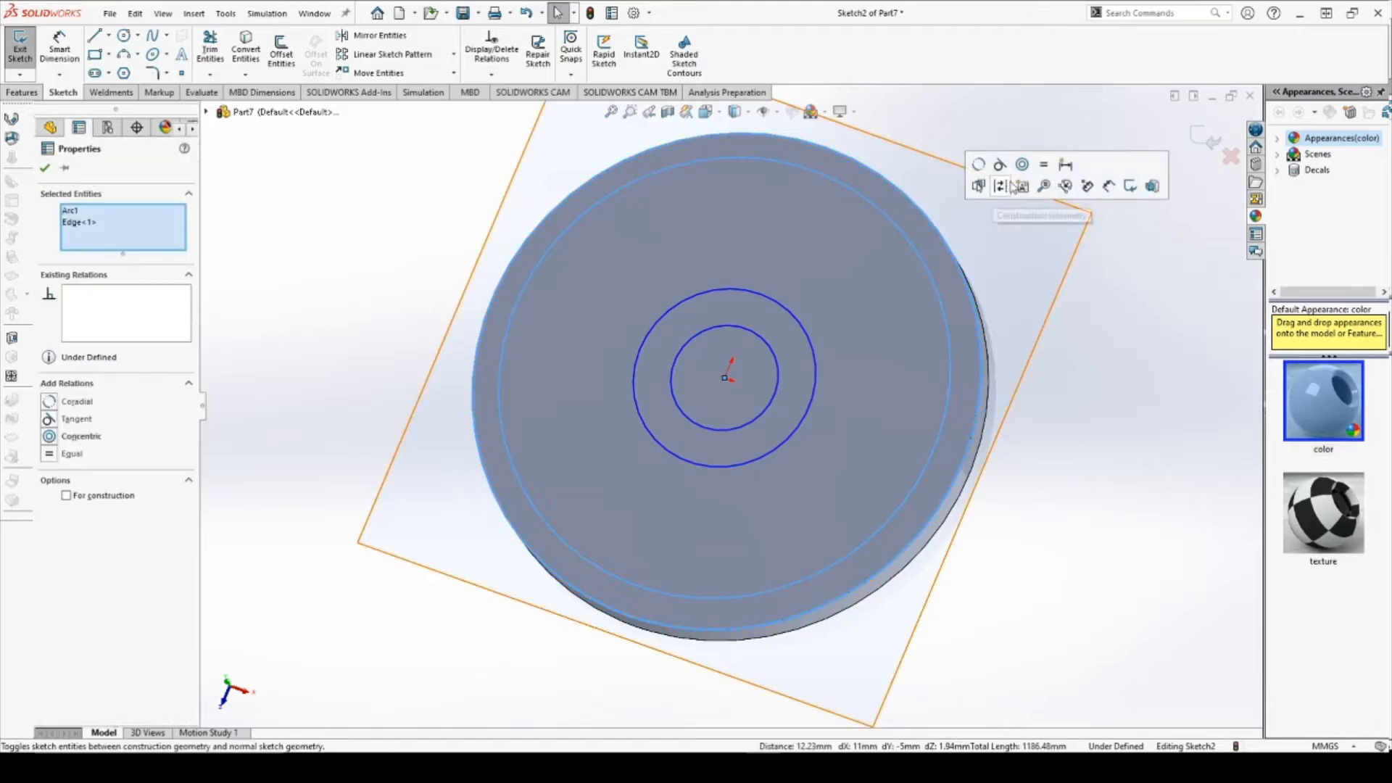
left_click(980, 167)
left_click(1127, 422)
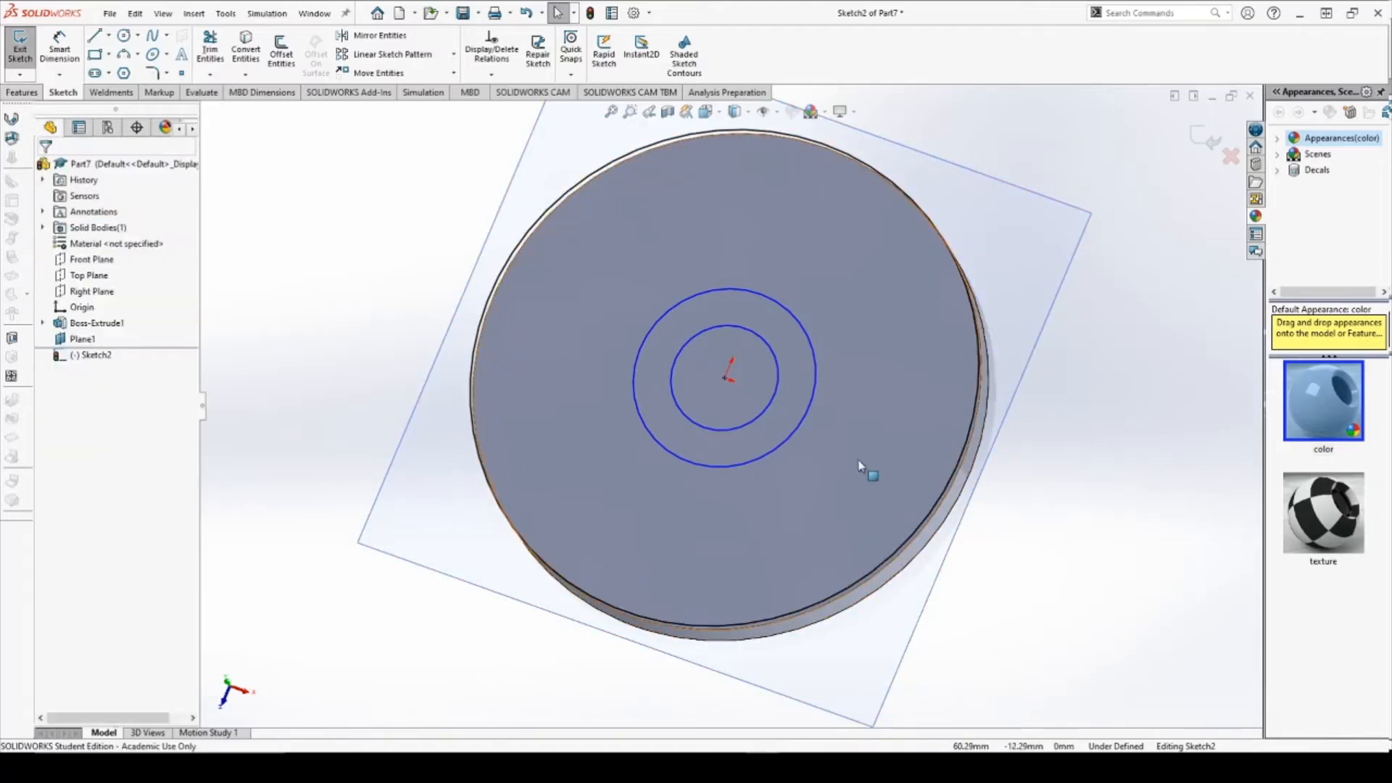
Set the middle circle's radius to 40 mm and dimension its diameter as 80 mm.
left_click(797, 328)
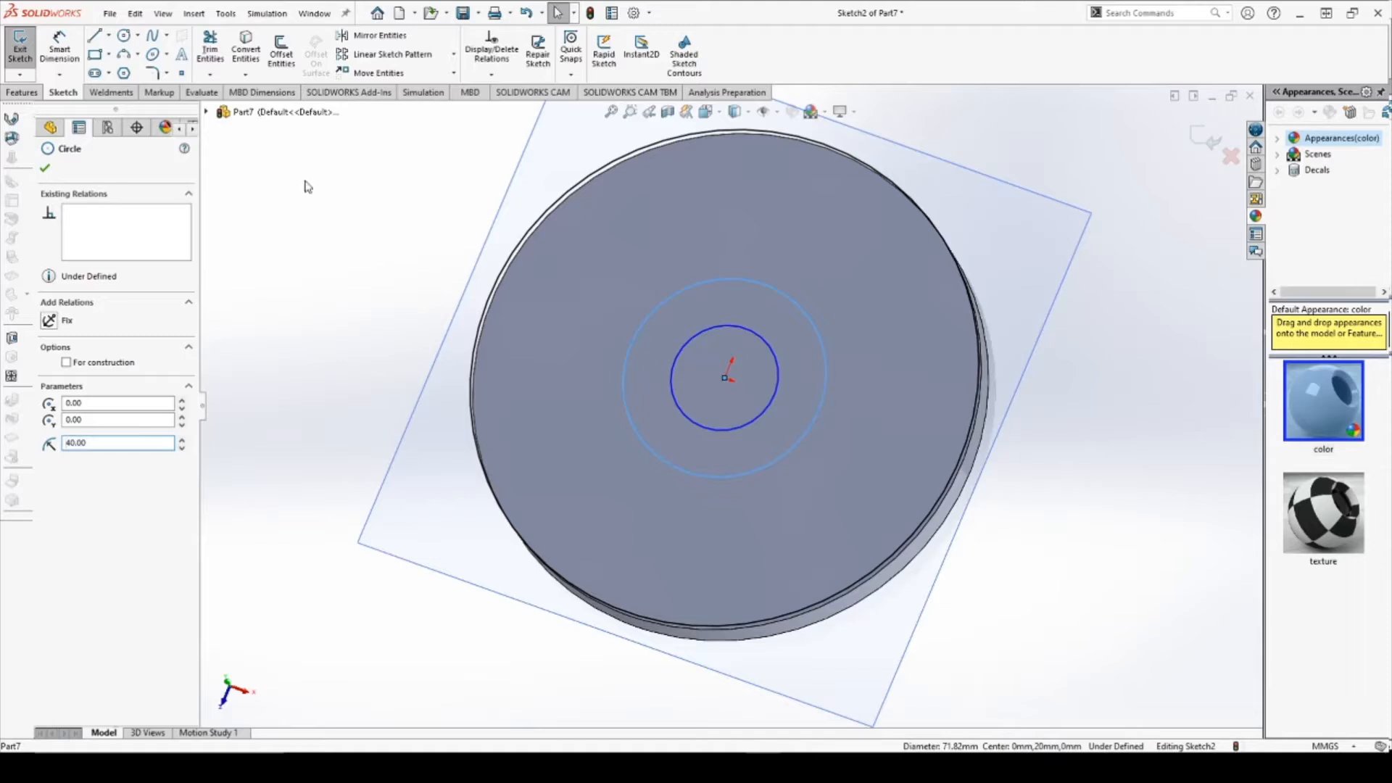
left_click(60, 53)
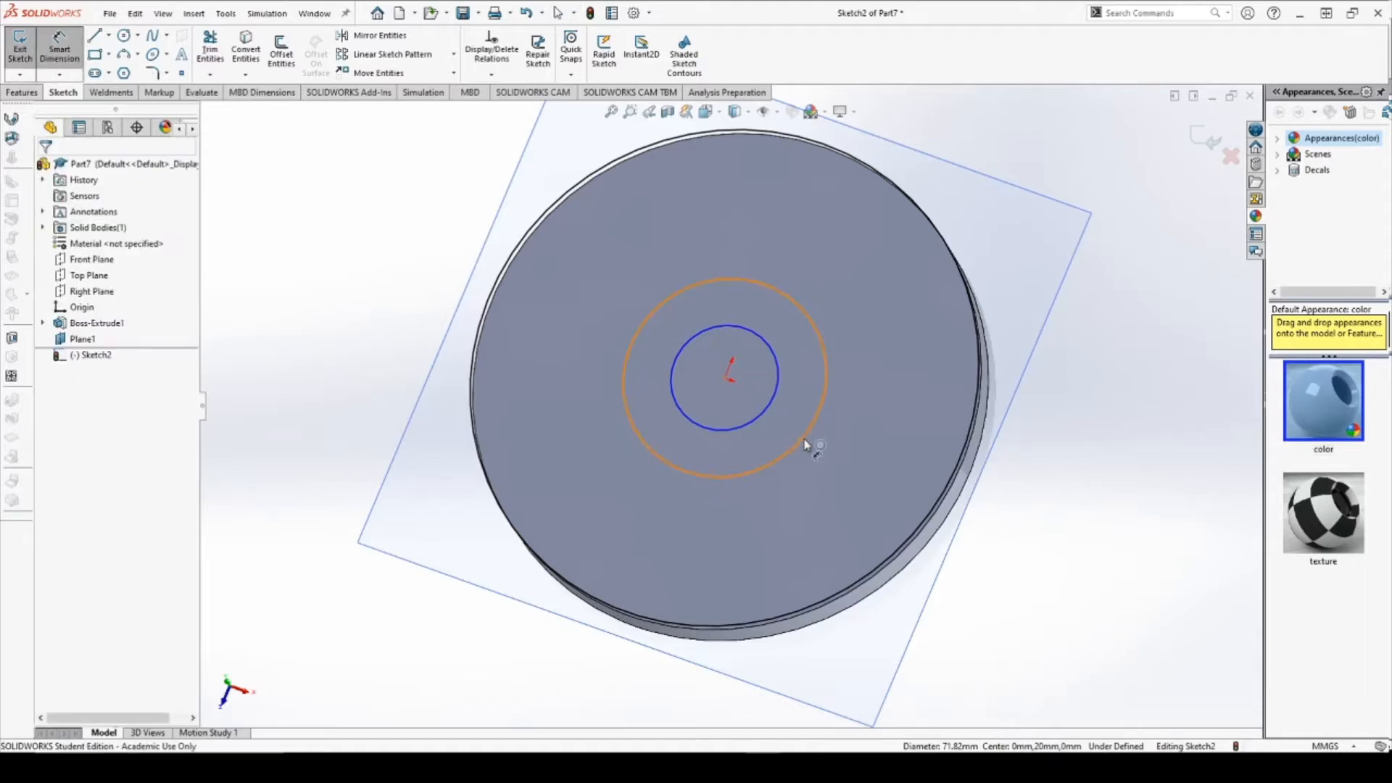
left_click(941, 496)
left_click(1087, 539)
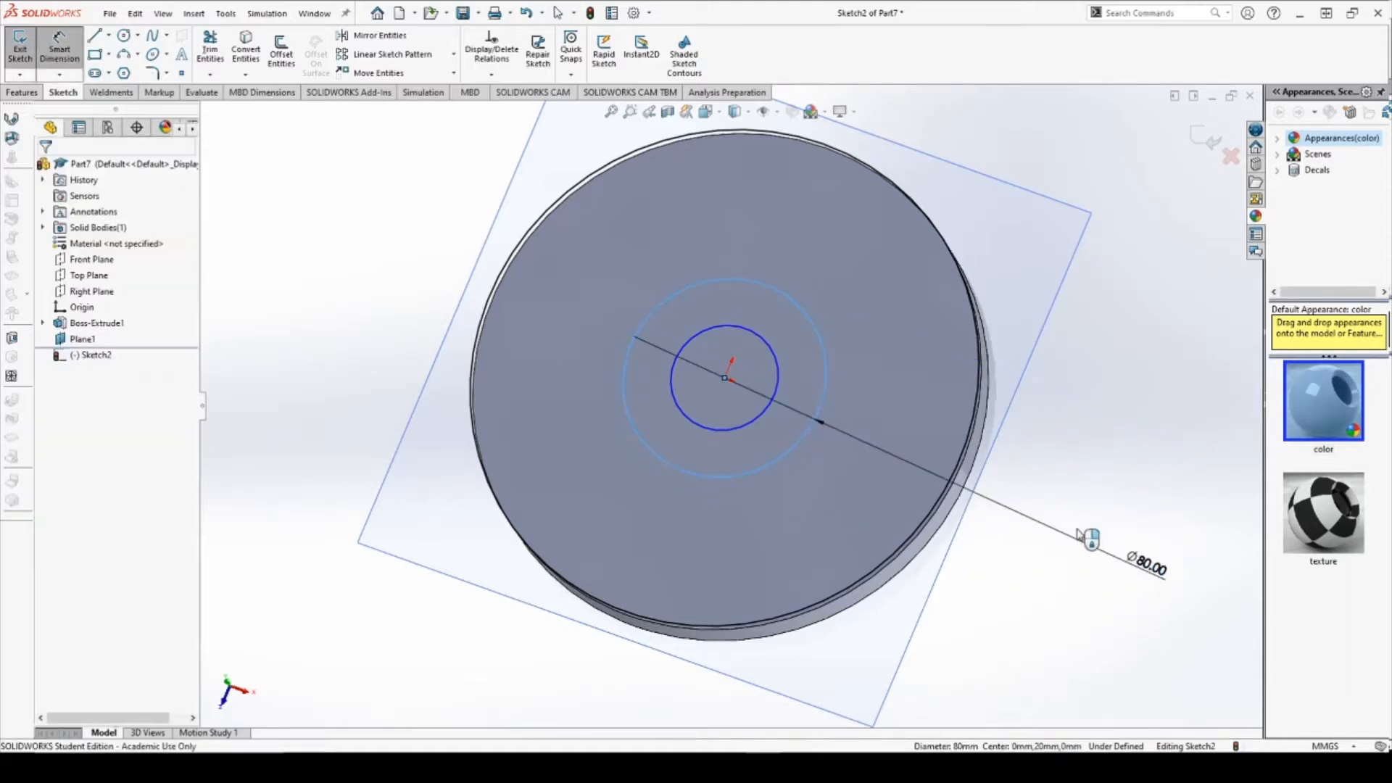
key("Return")
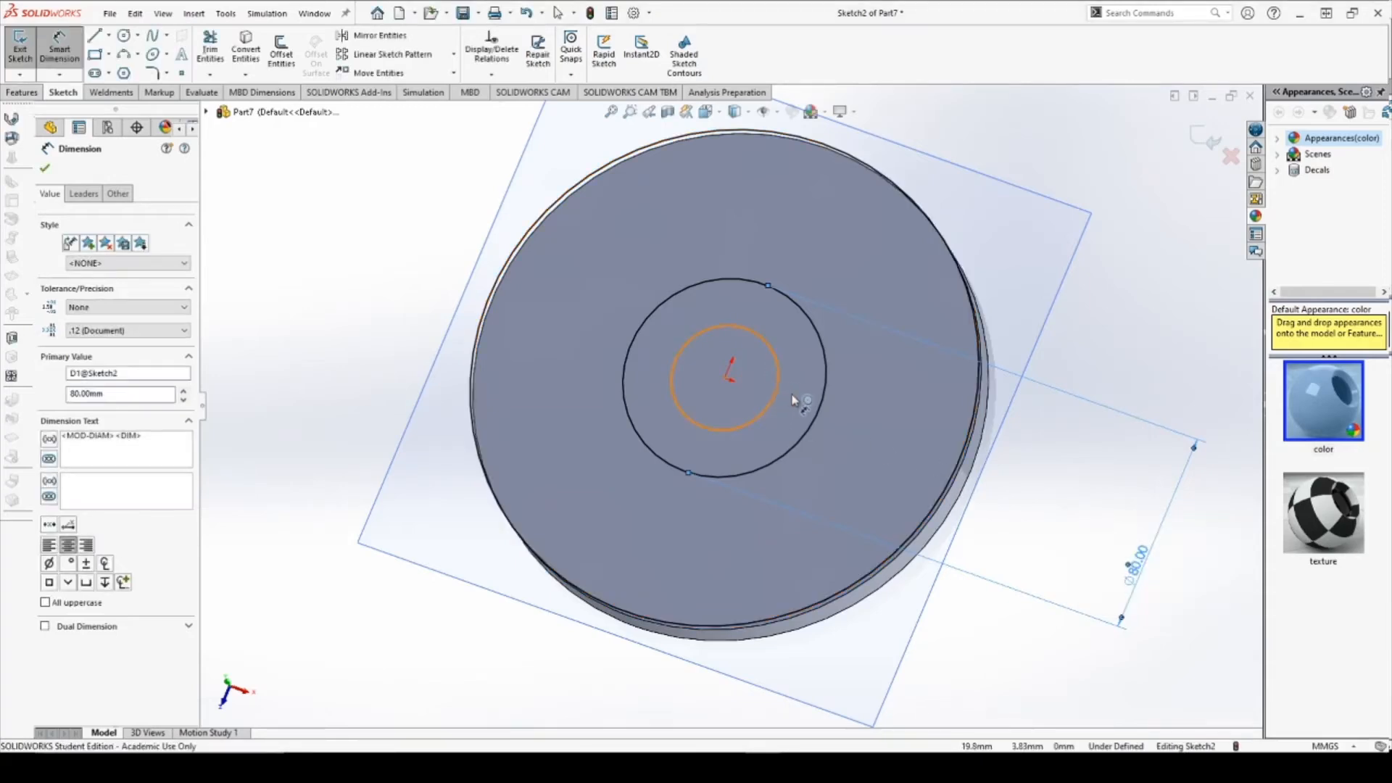
Dimension the innermost circle's diameter as 40 mm.
left_click(776, 392)
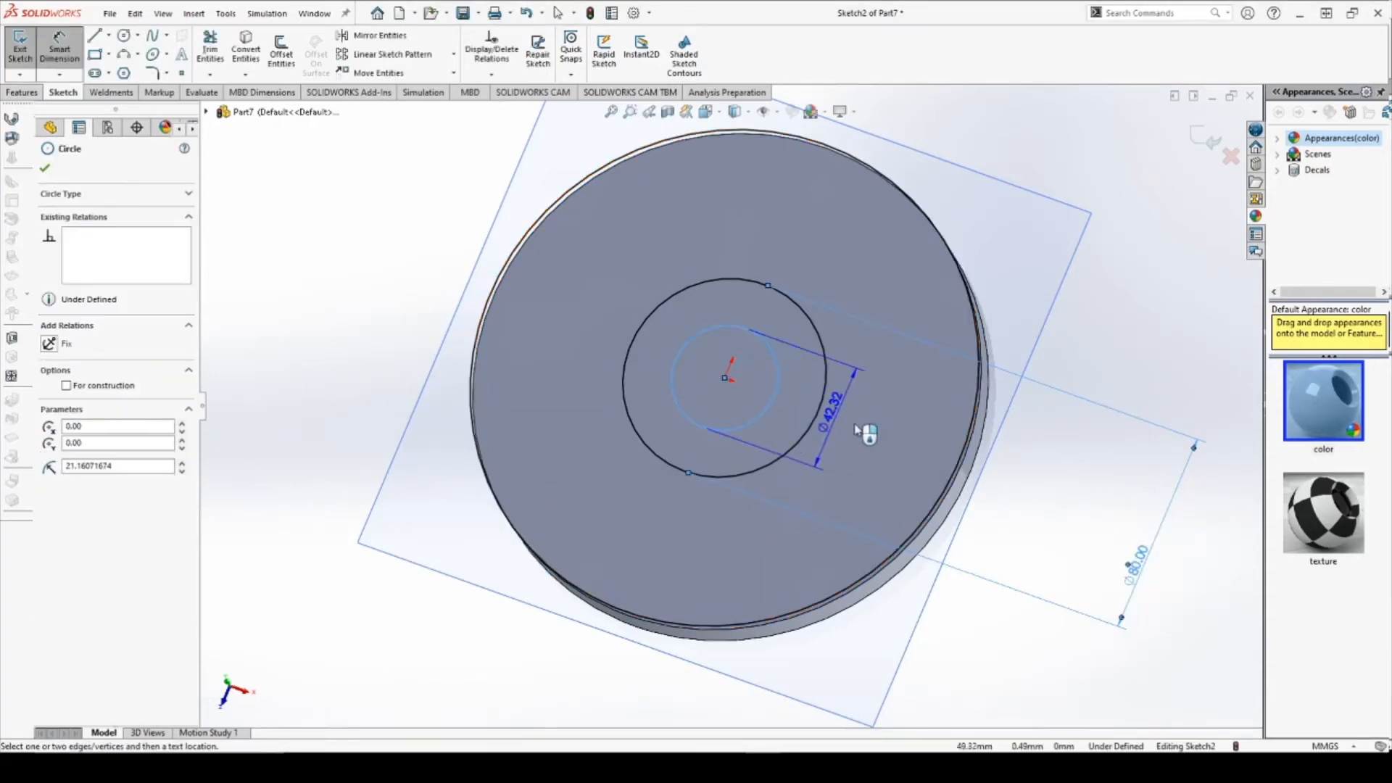
left_click(1080, 558)
type("40")
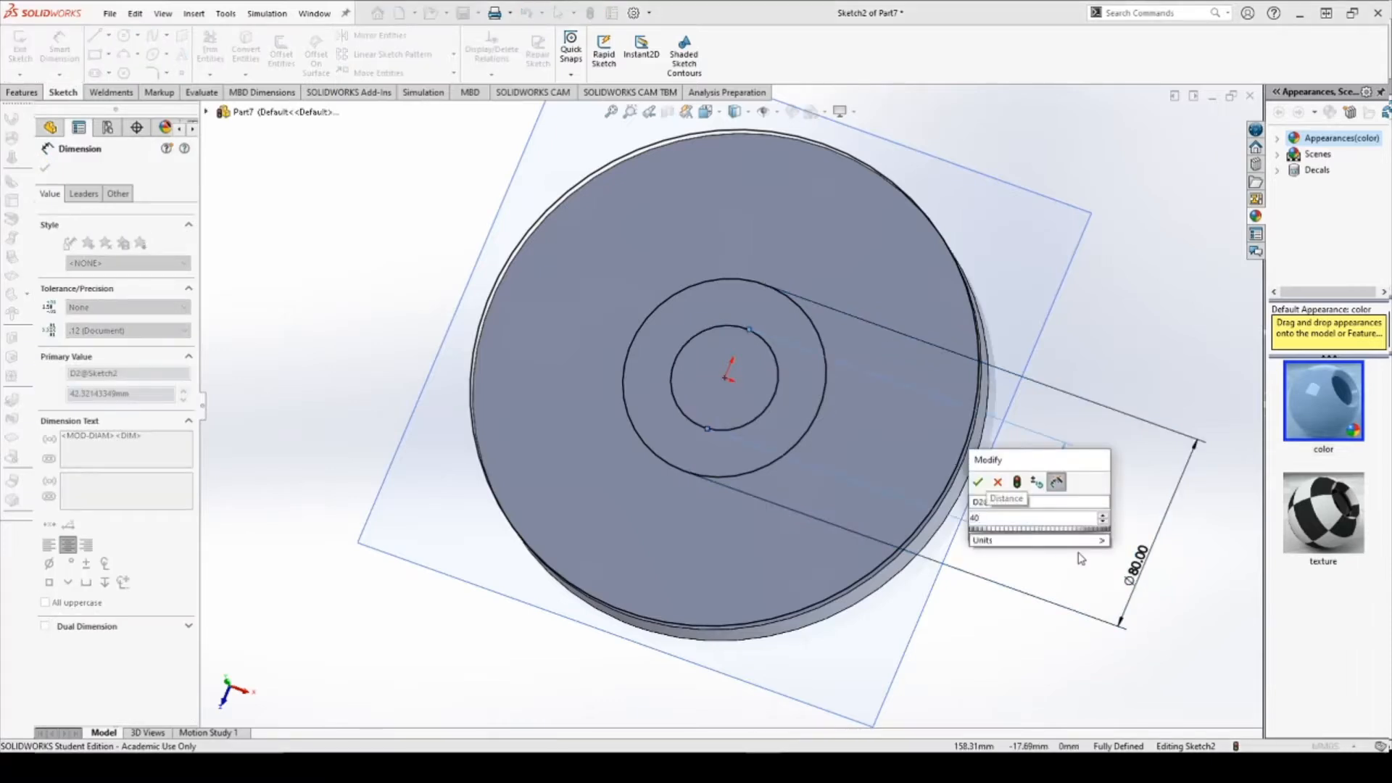
key("Return")
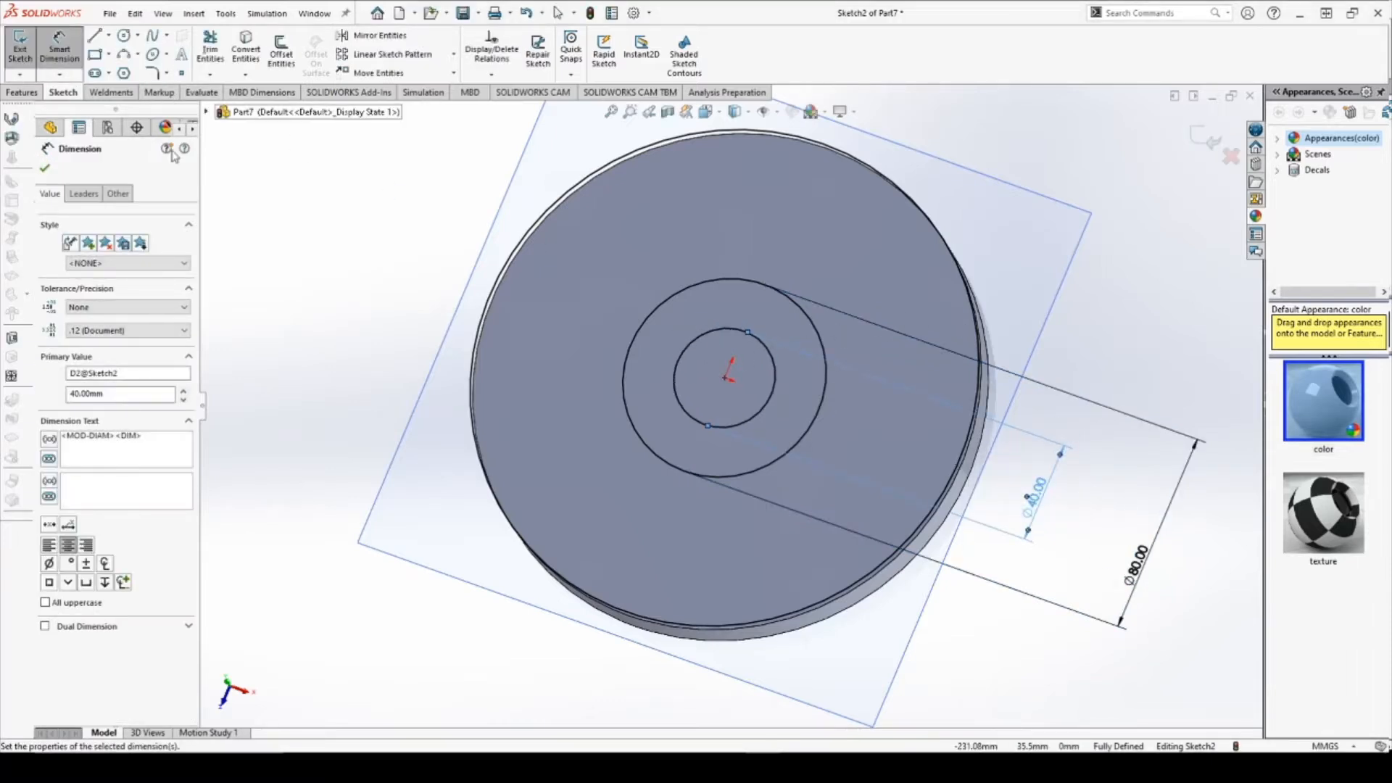
left_click(46, 170)
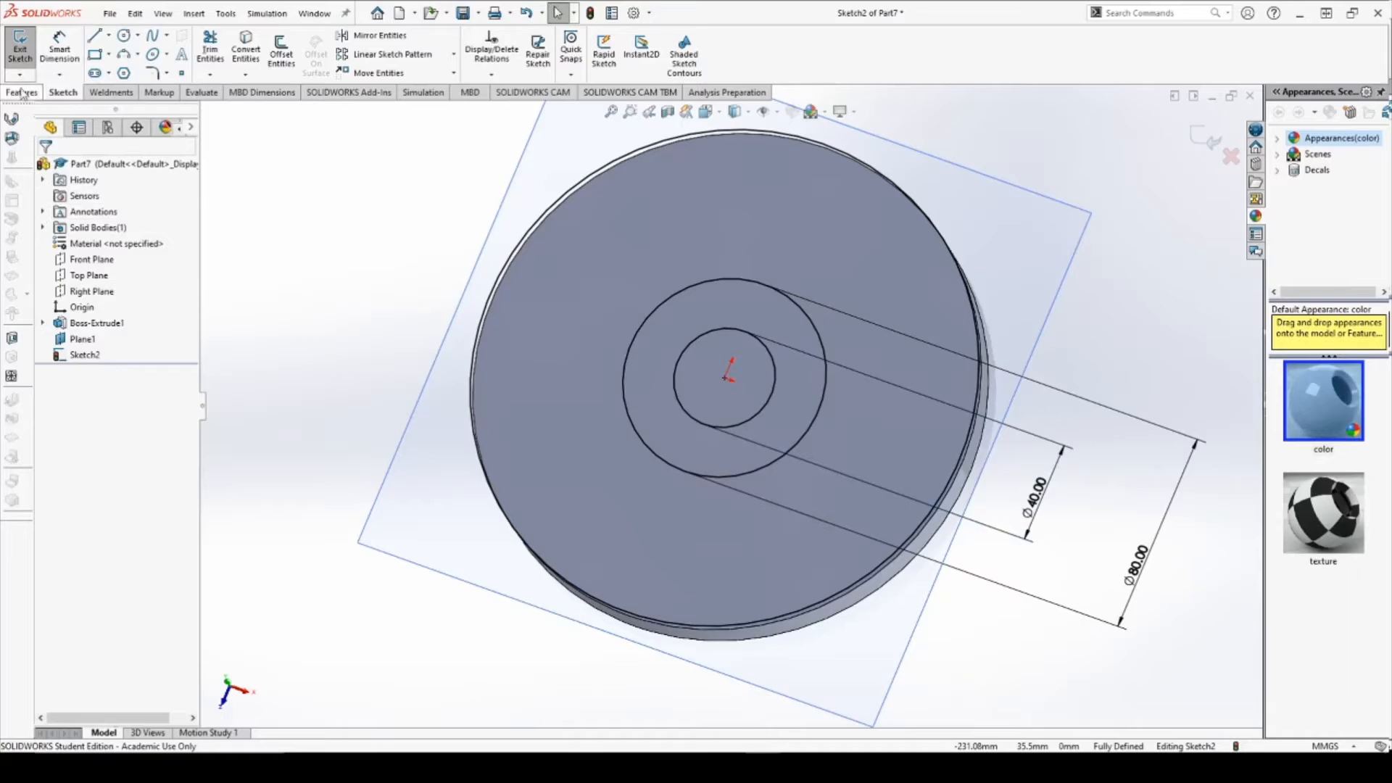
Sketch a three-point arc of about 60 mm radius from the middle circle to the outer circle's leftmost quadrant point, bulging upward.
middle_click_drag(522, 391, 528, 311)
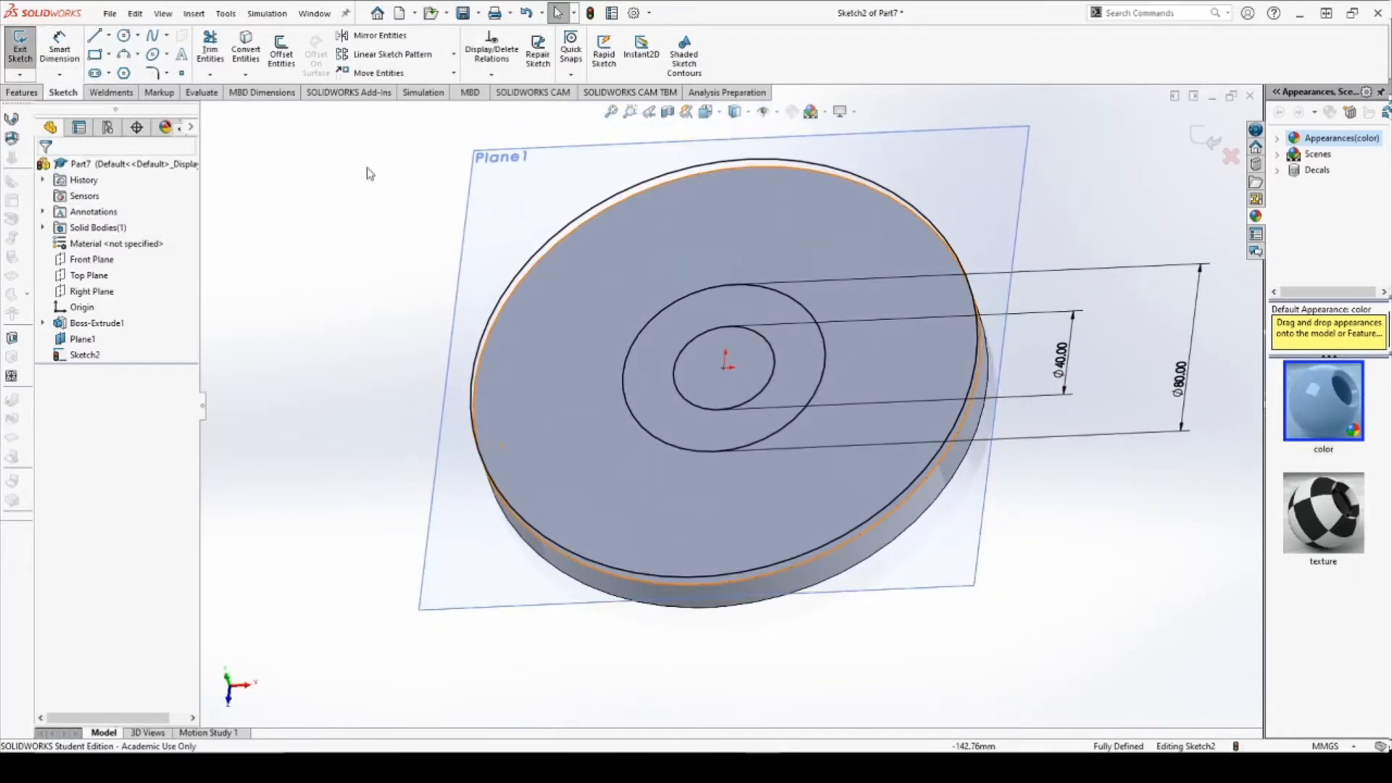
left_click(124, 56)
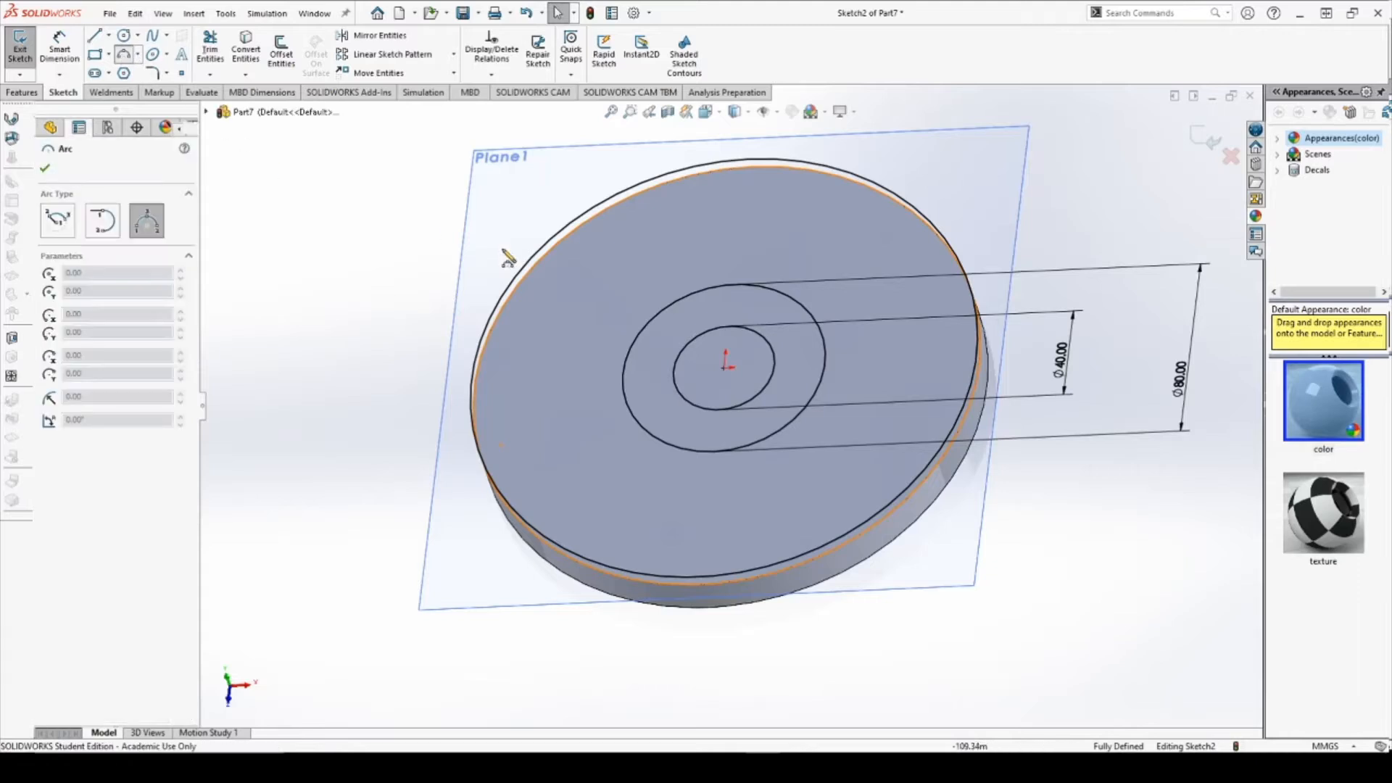
scroll(627, 355, "down", 3)
scroll(612, 335, "up", 2)
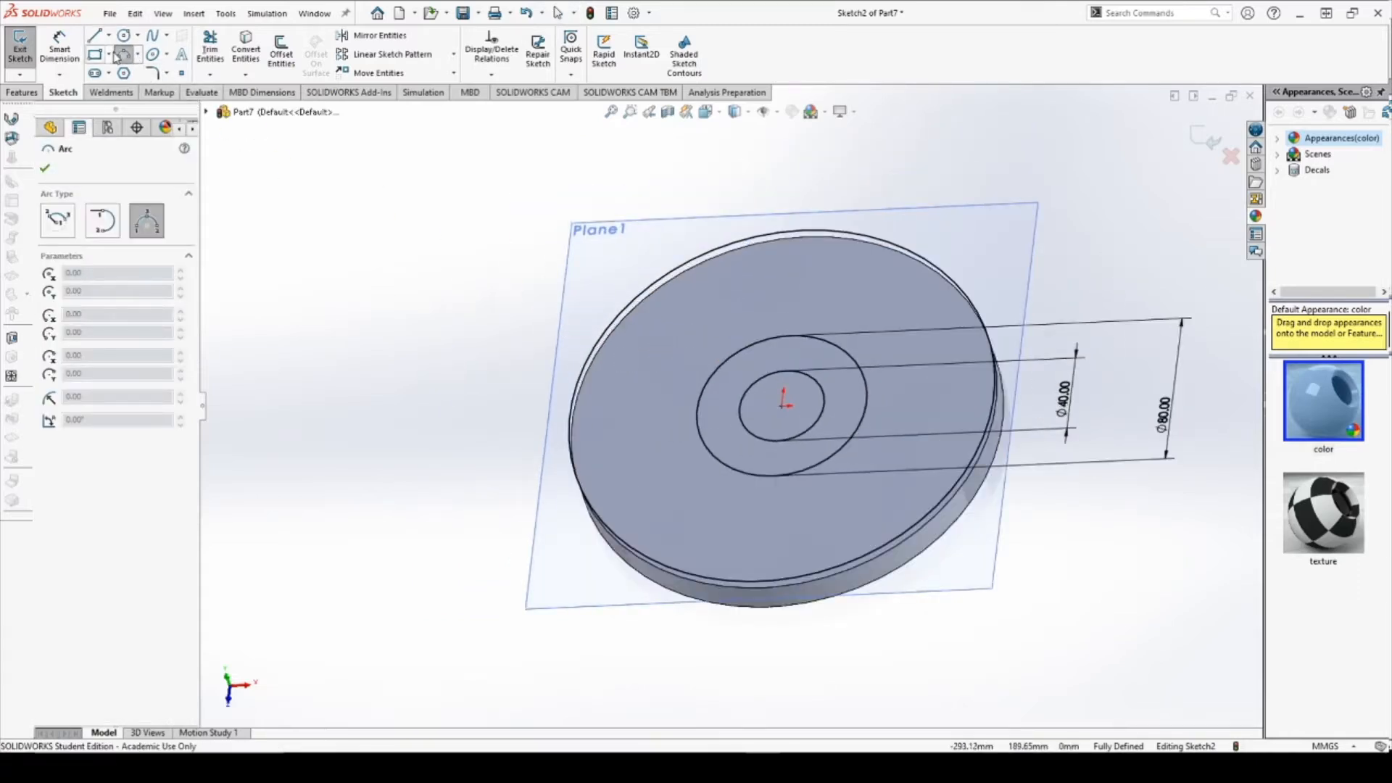
scroll(636, 395, "down", 5)
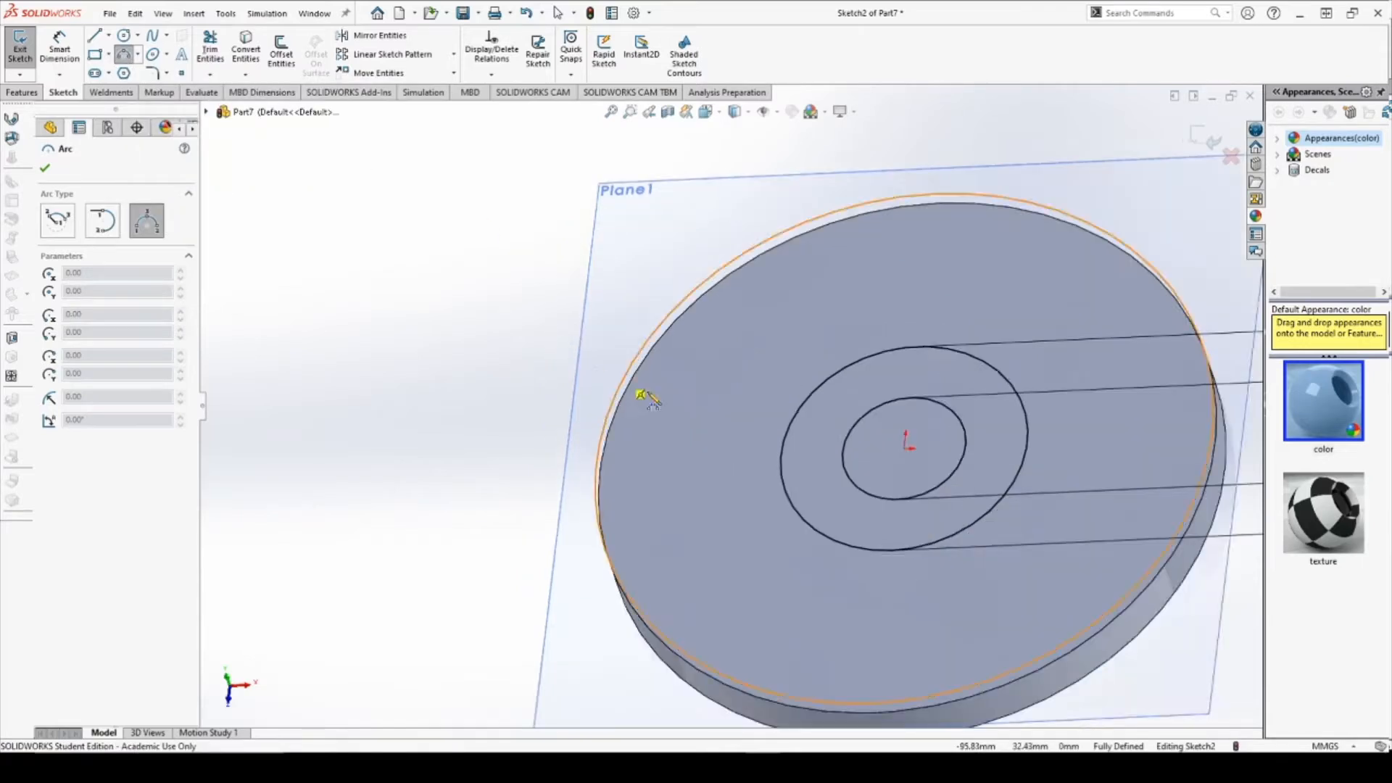
scroll(803, 414, "up", 2)
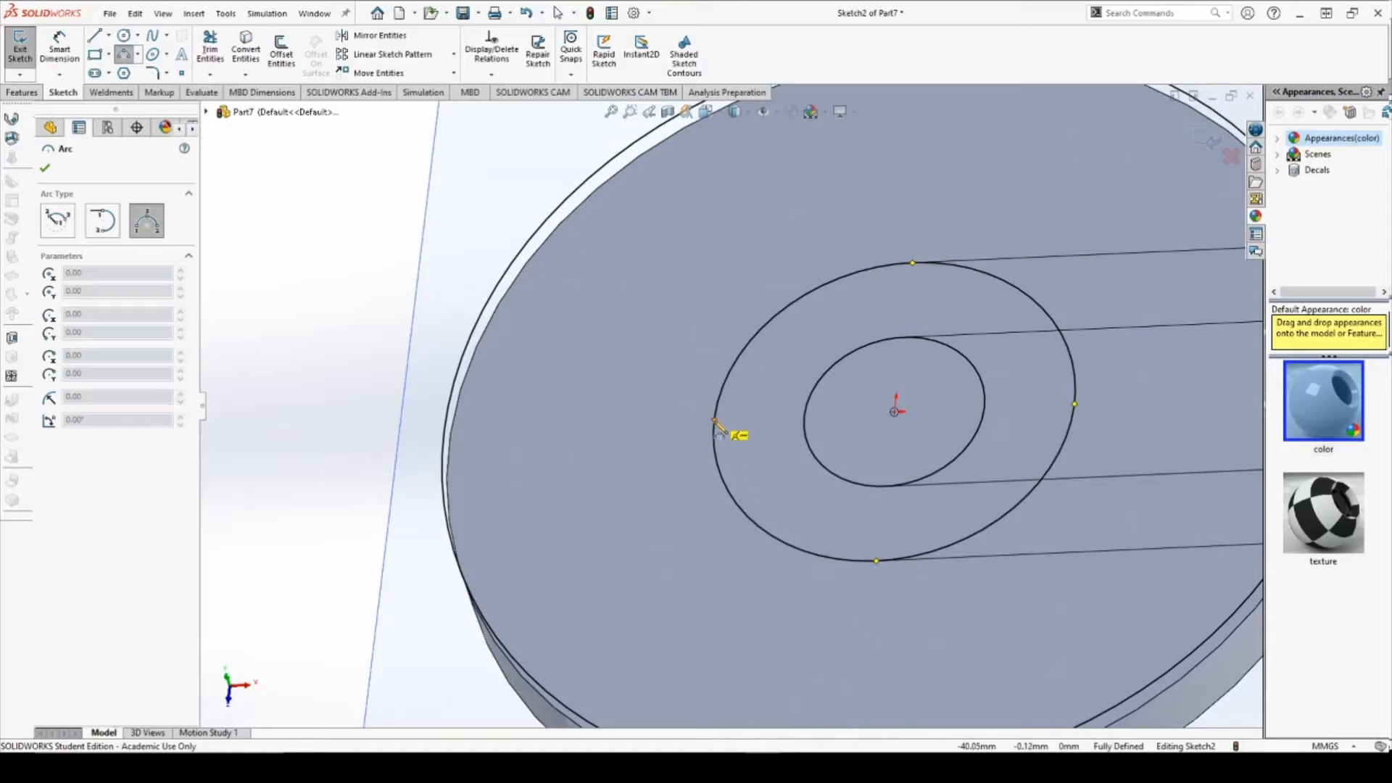
left_click(729, 376)
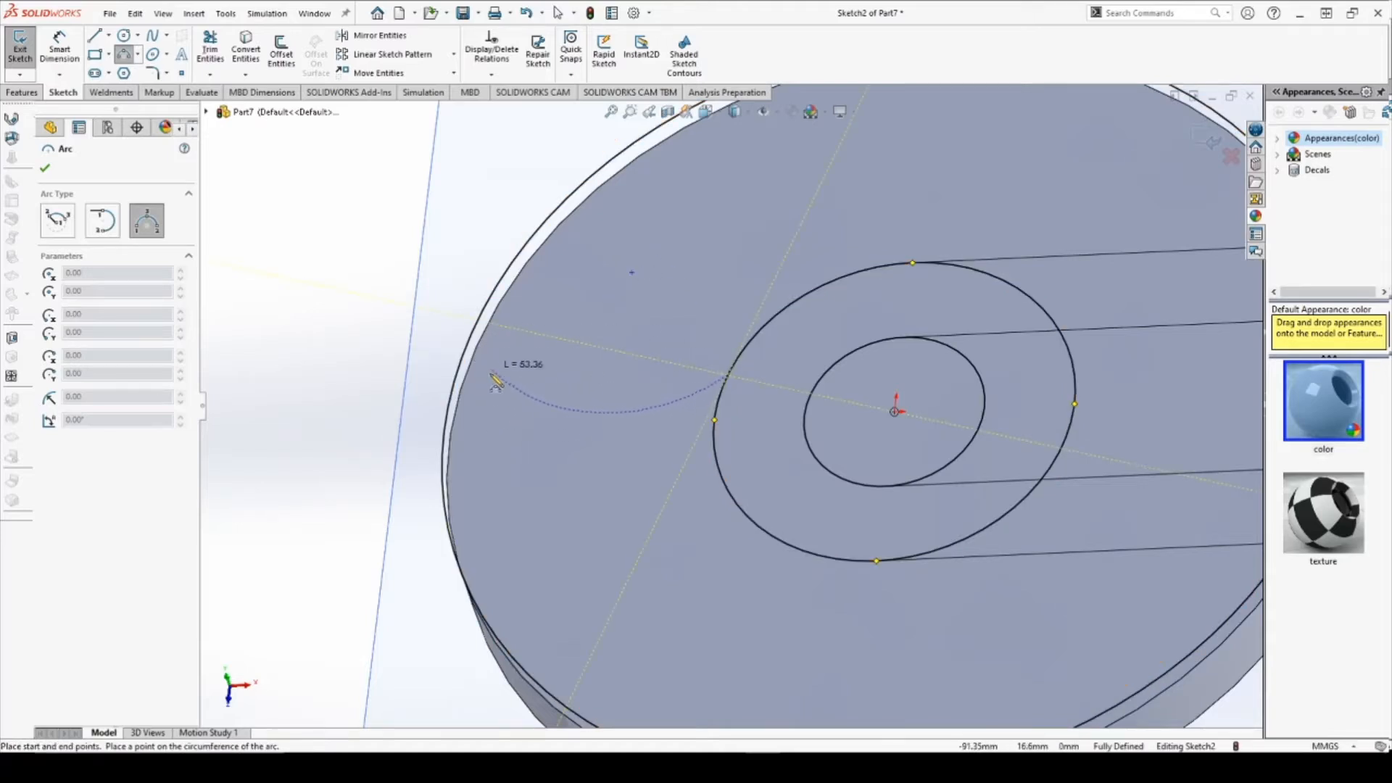
left_click(443, 433)
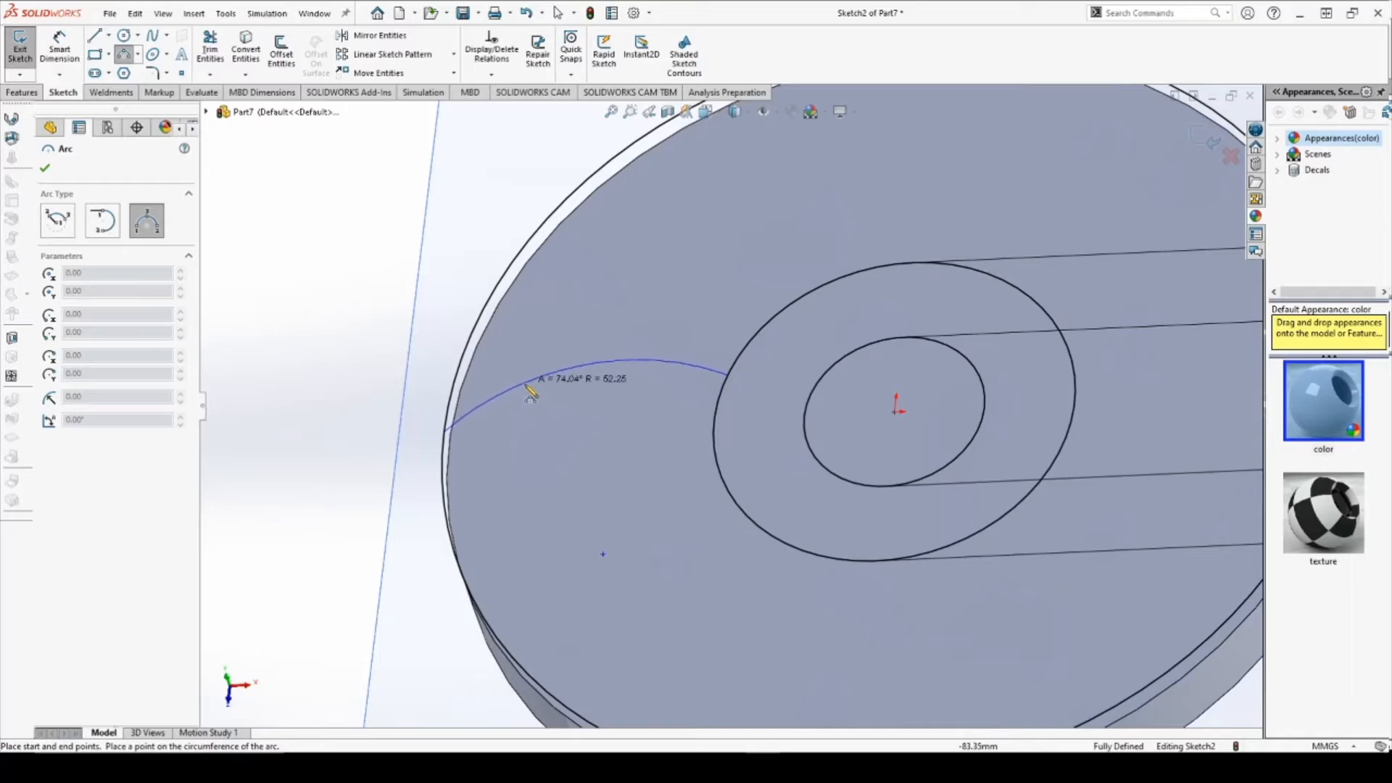
left_click(529, 390)
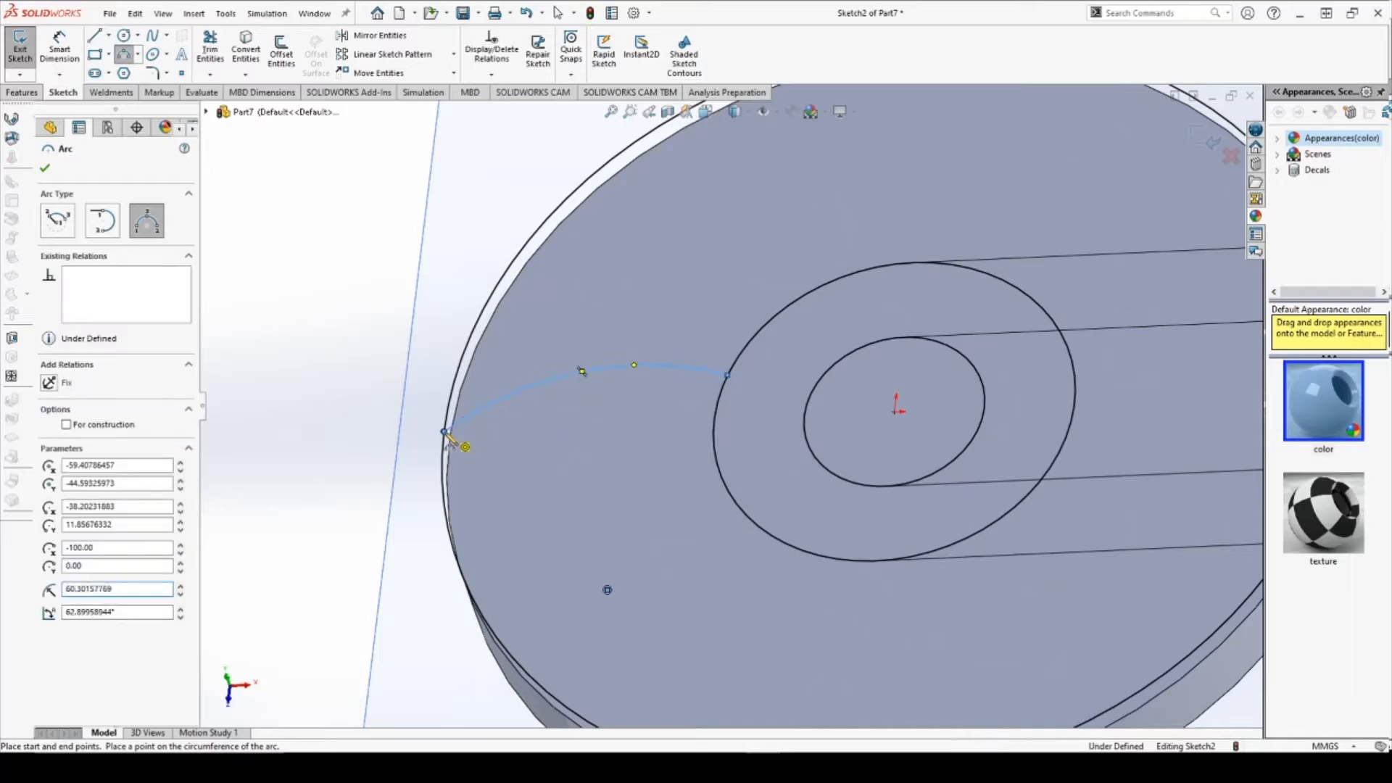
Sketch a second three-point arc of about 52 mm radius from the petal tip back to the middle circle, bulging downward.
left_click(445, 433)
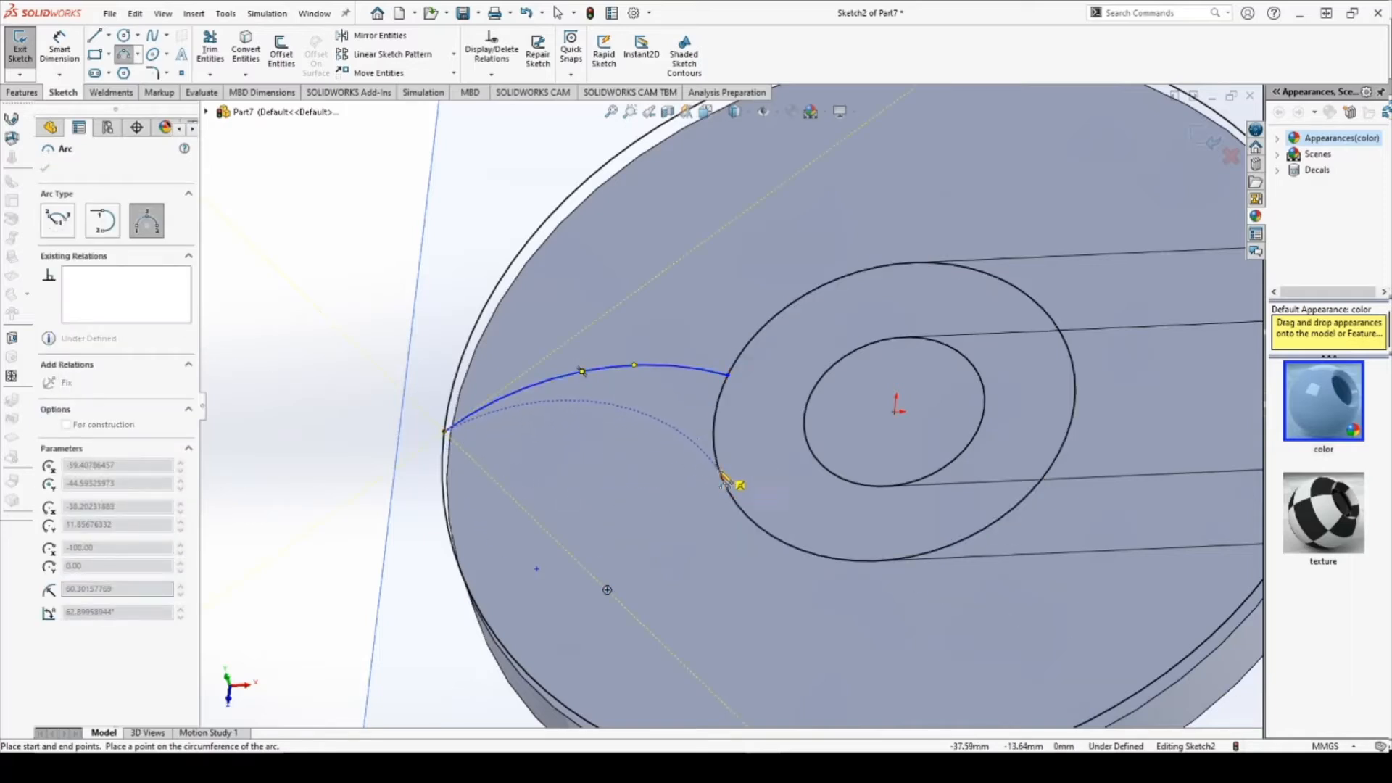
left_click(719, 472)
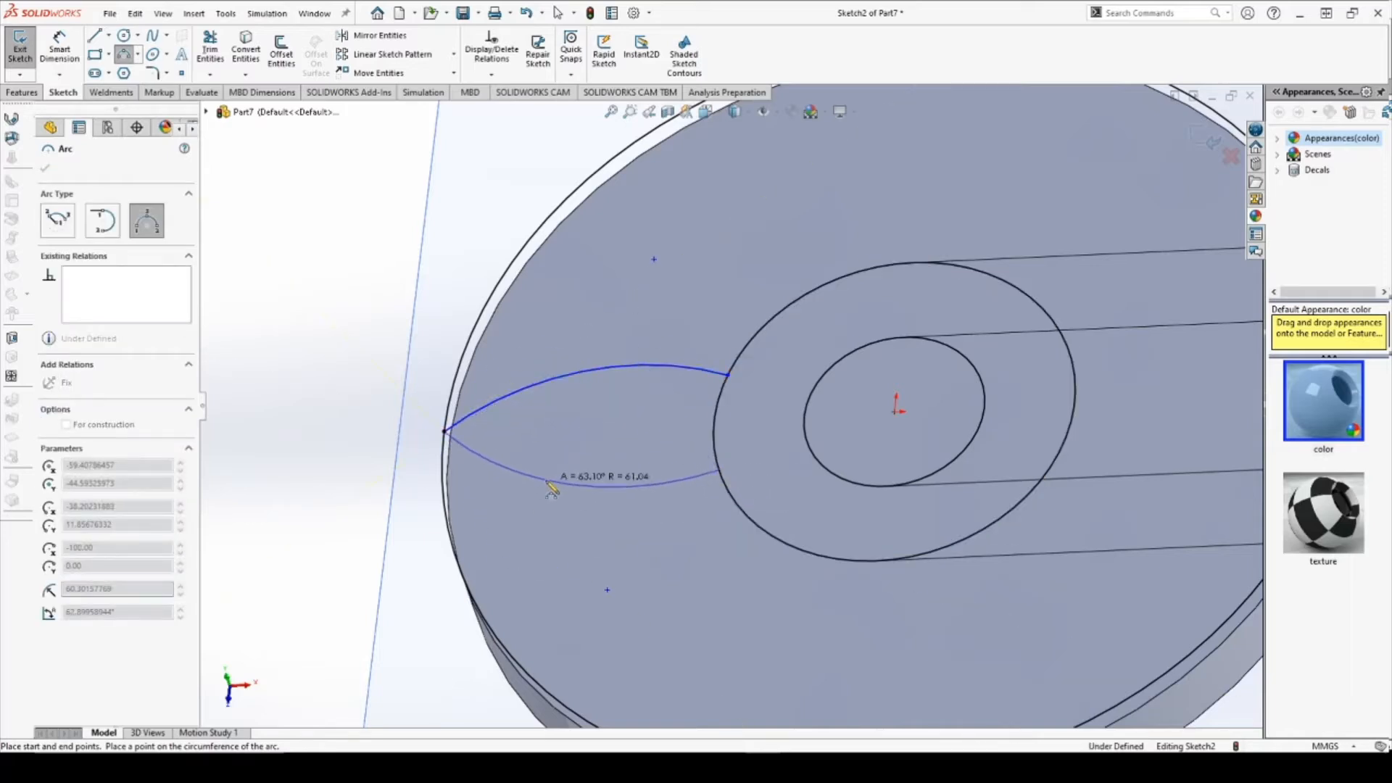
left_click(591, 496)
key("Escape")
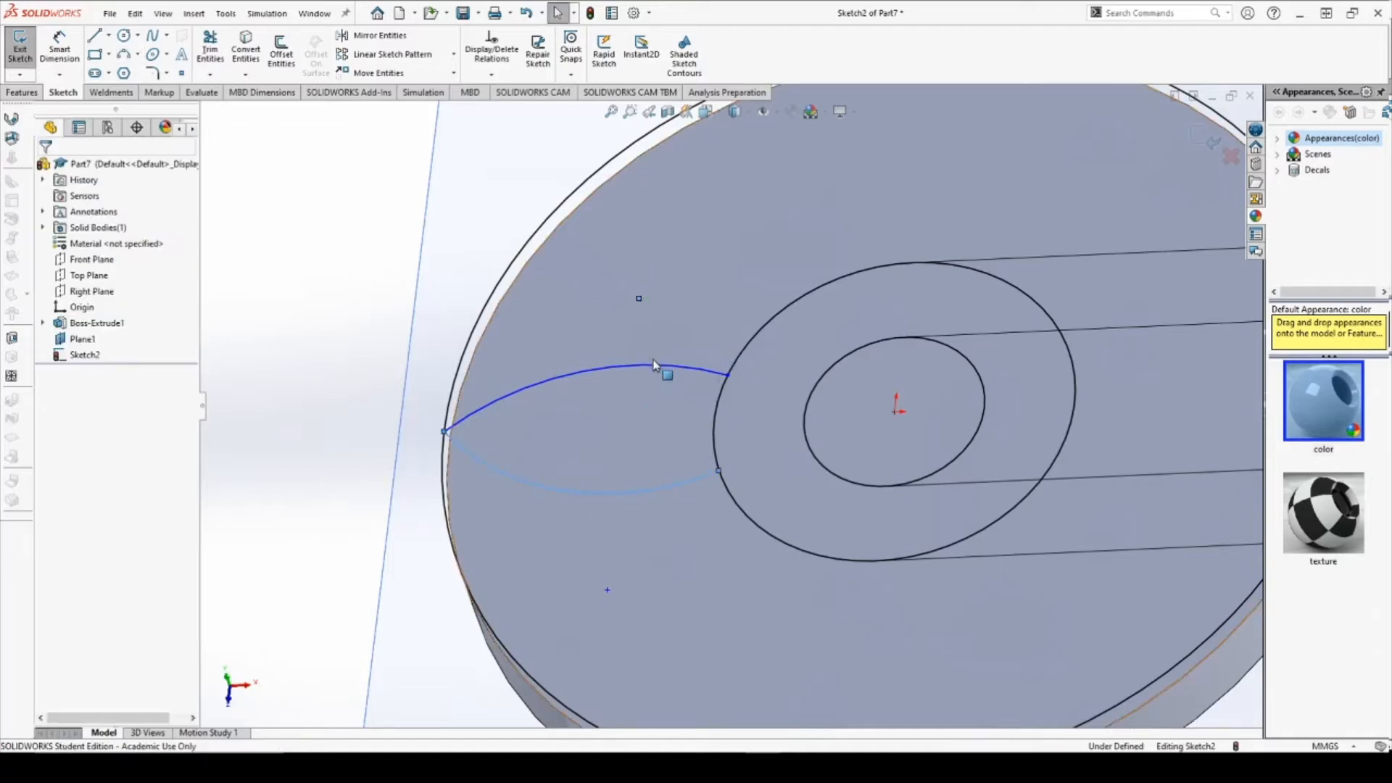
Set the radius of both the upper and lower petal arcs to 60 mm.
key("ctrl+8")
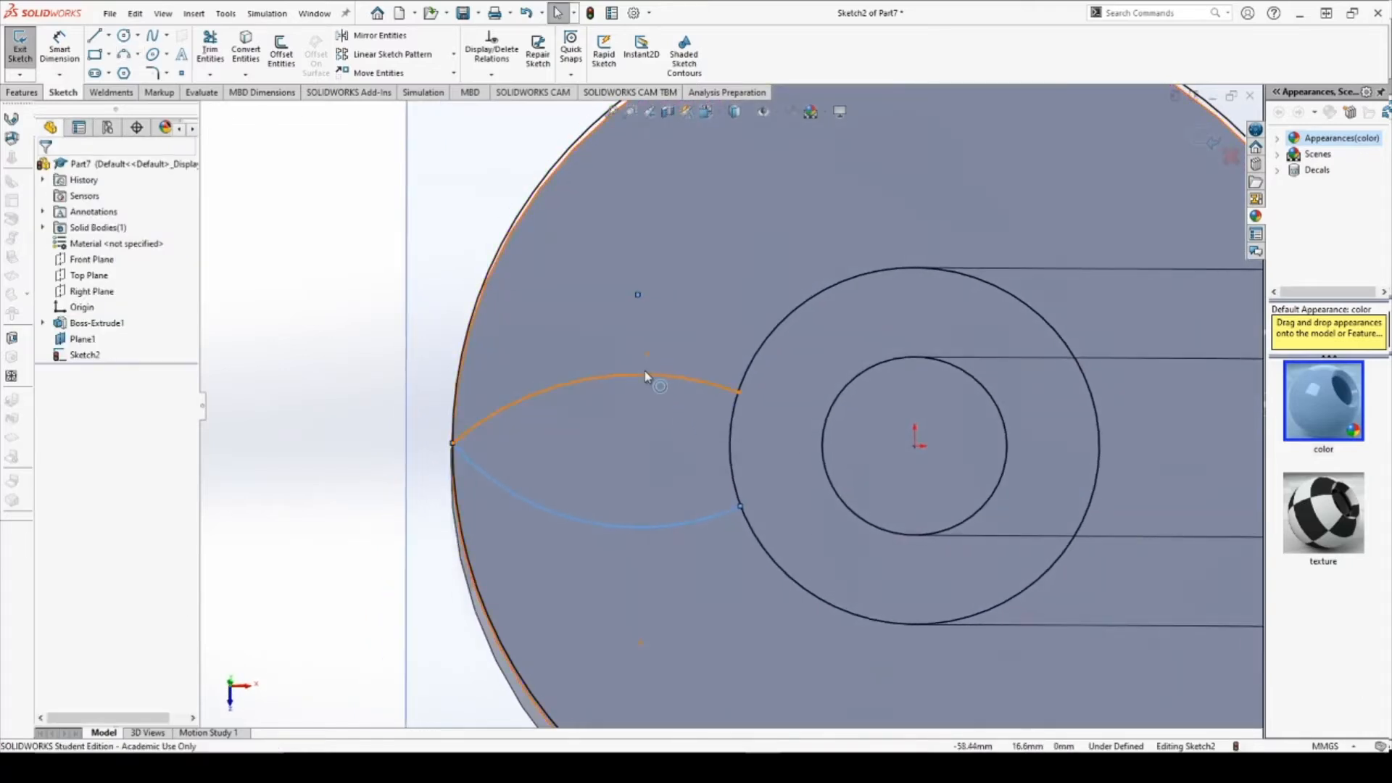
left_click(645, 374)
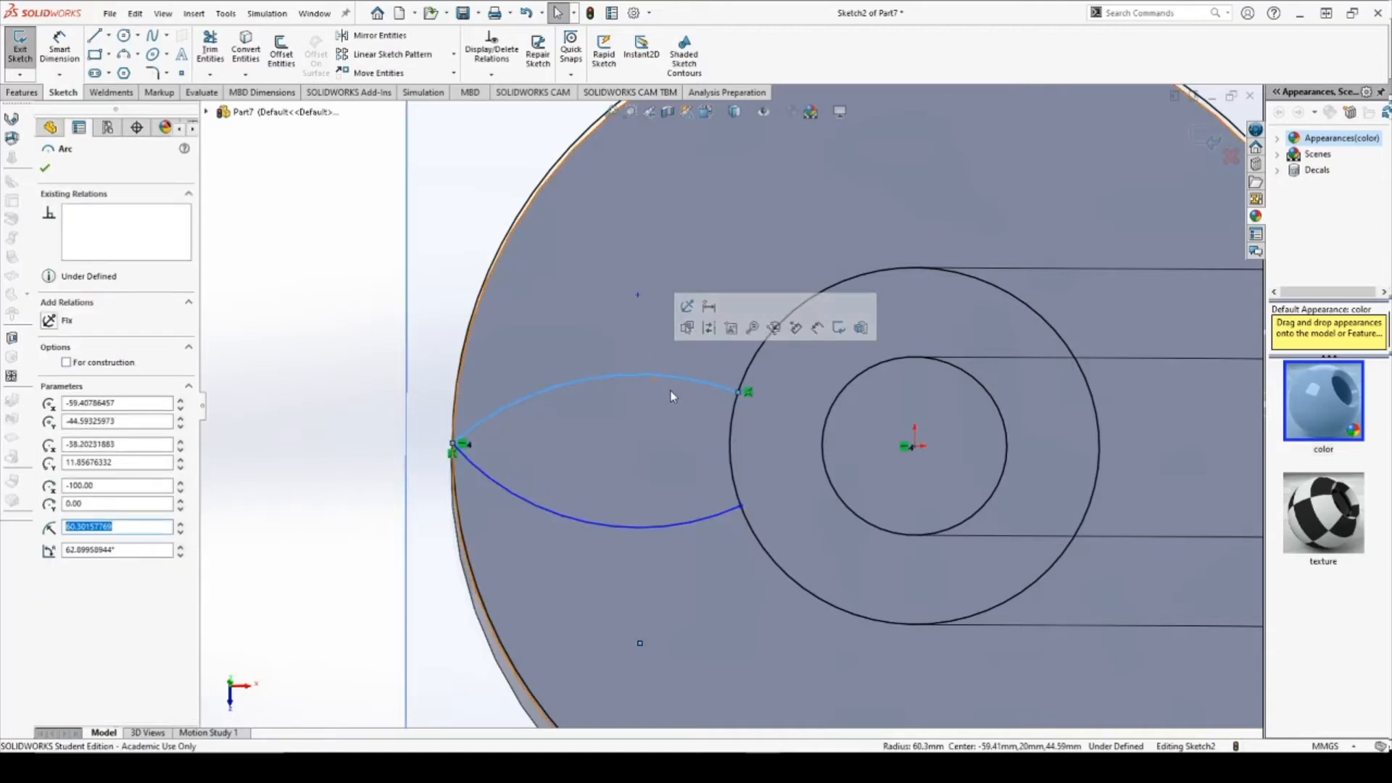
type("60")
key("Return")
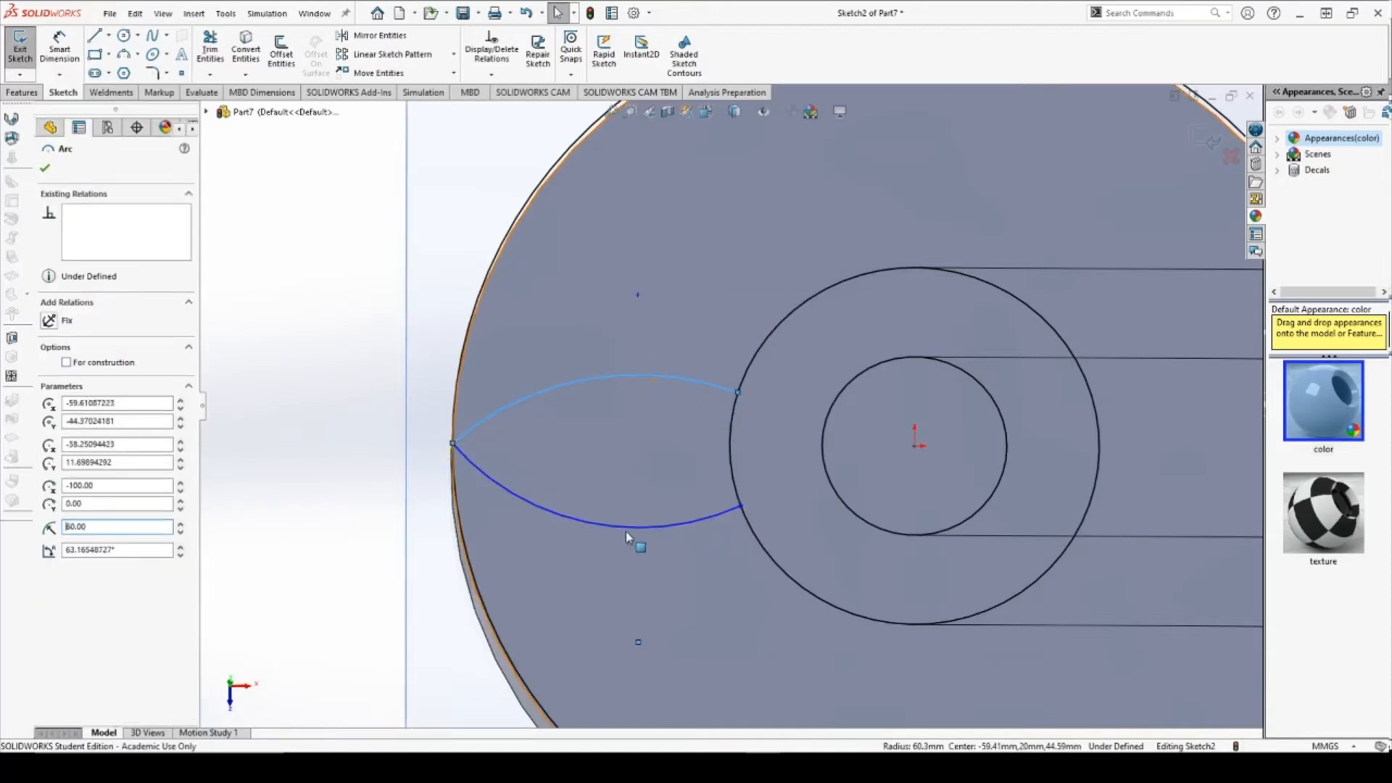
left_click(589, 522)
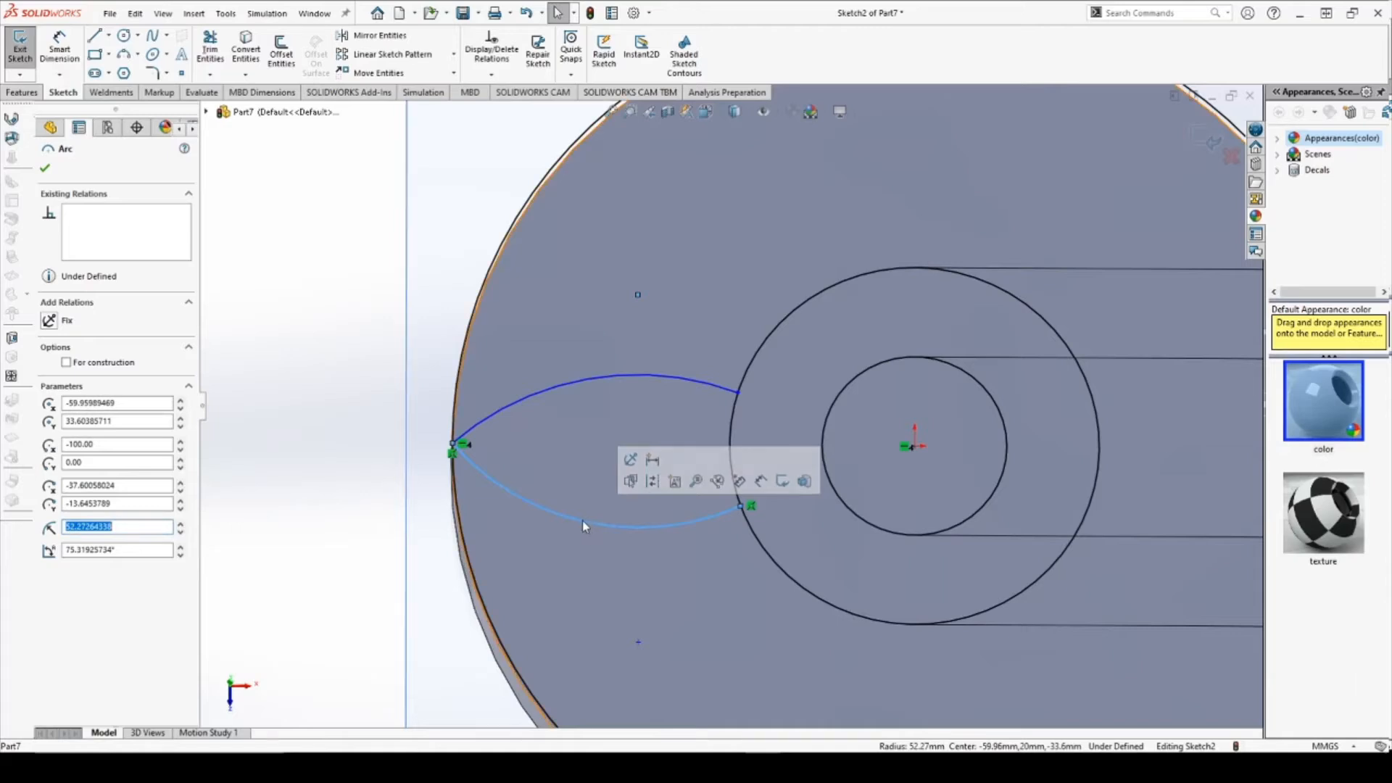
type("60")
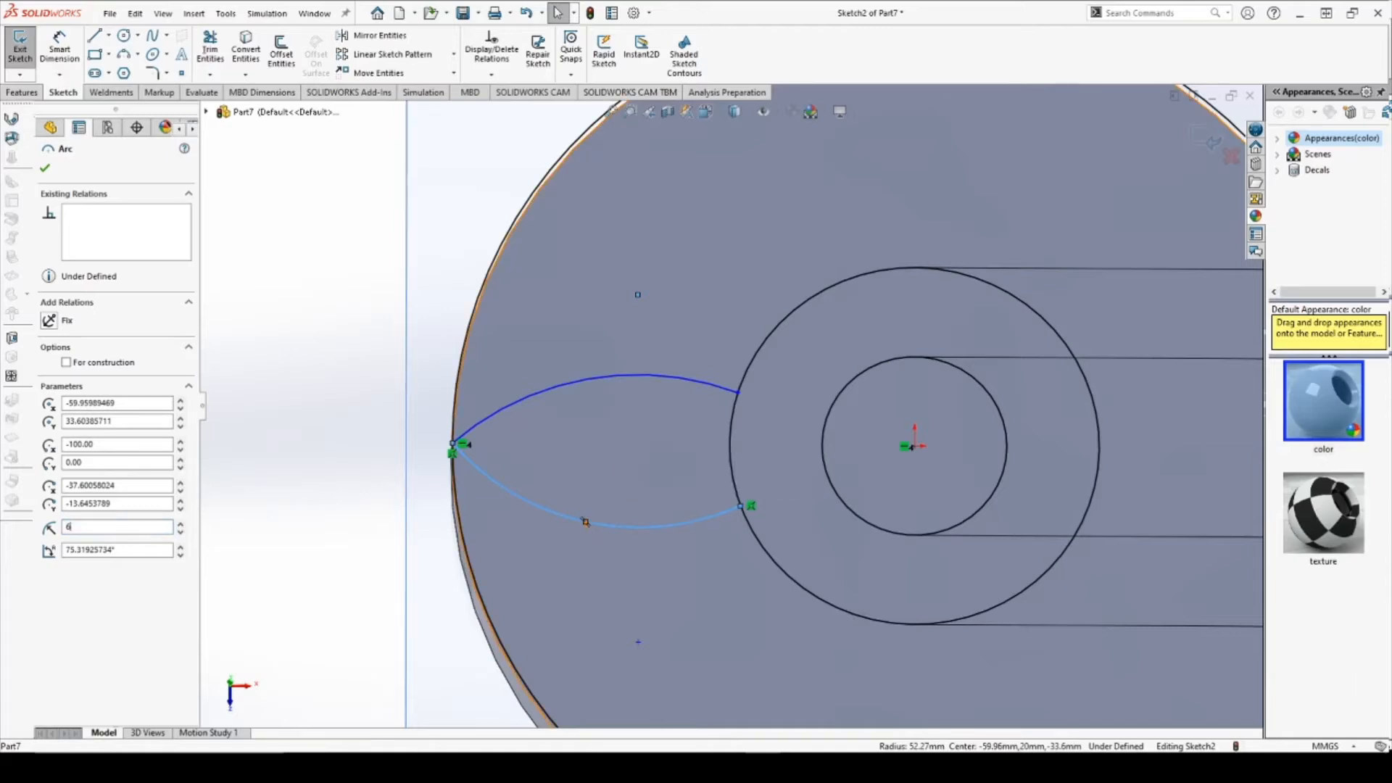
key("Return")
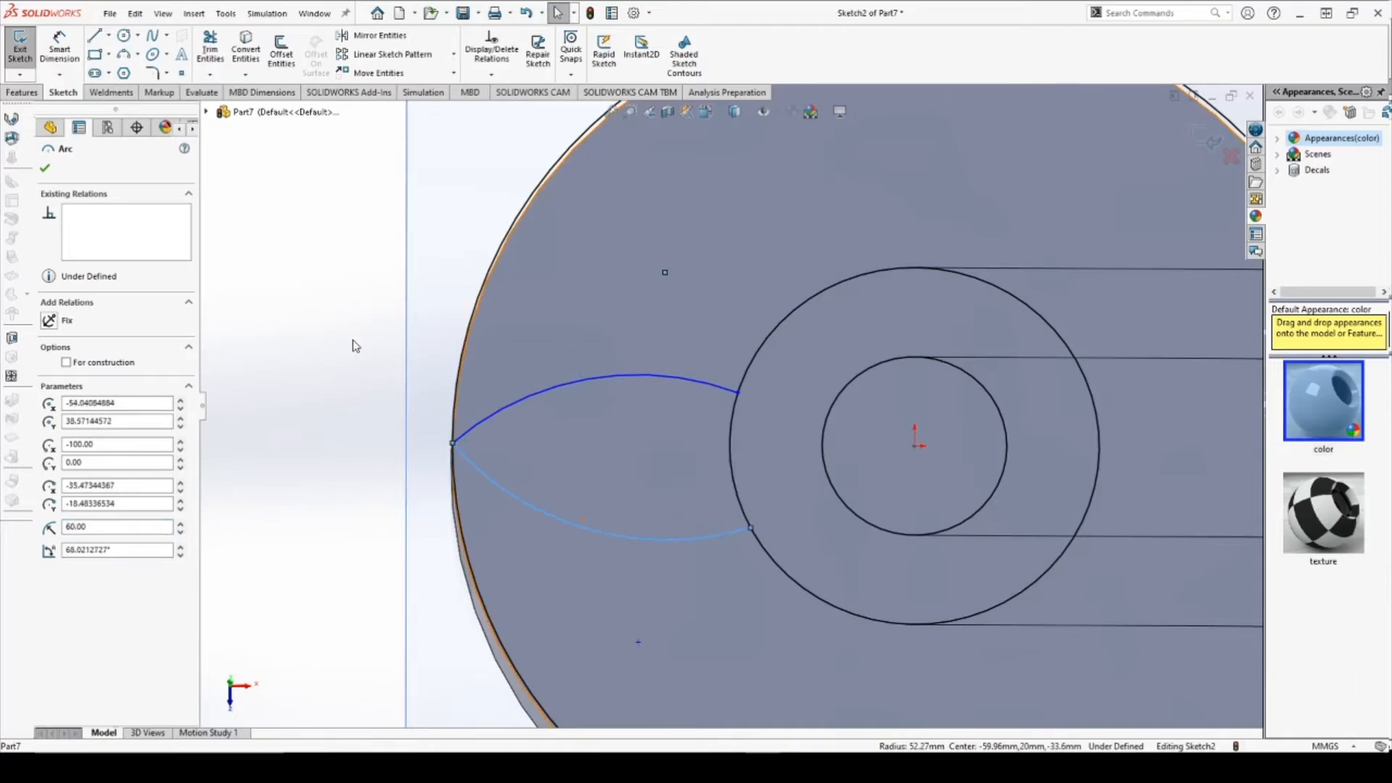
left_click(49, 165)
Move the lower arc's inner endpoint along the middle circle to align vertically with the upper arc's inner endpoint.
scroll(566, 390, "up", 2)
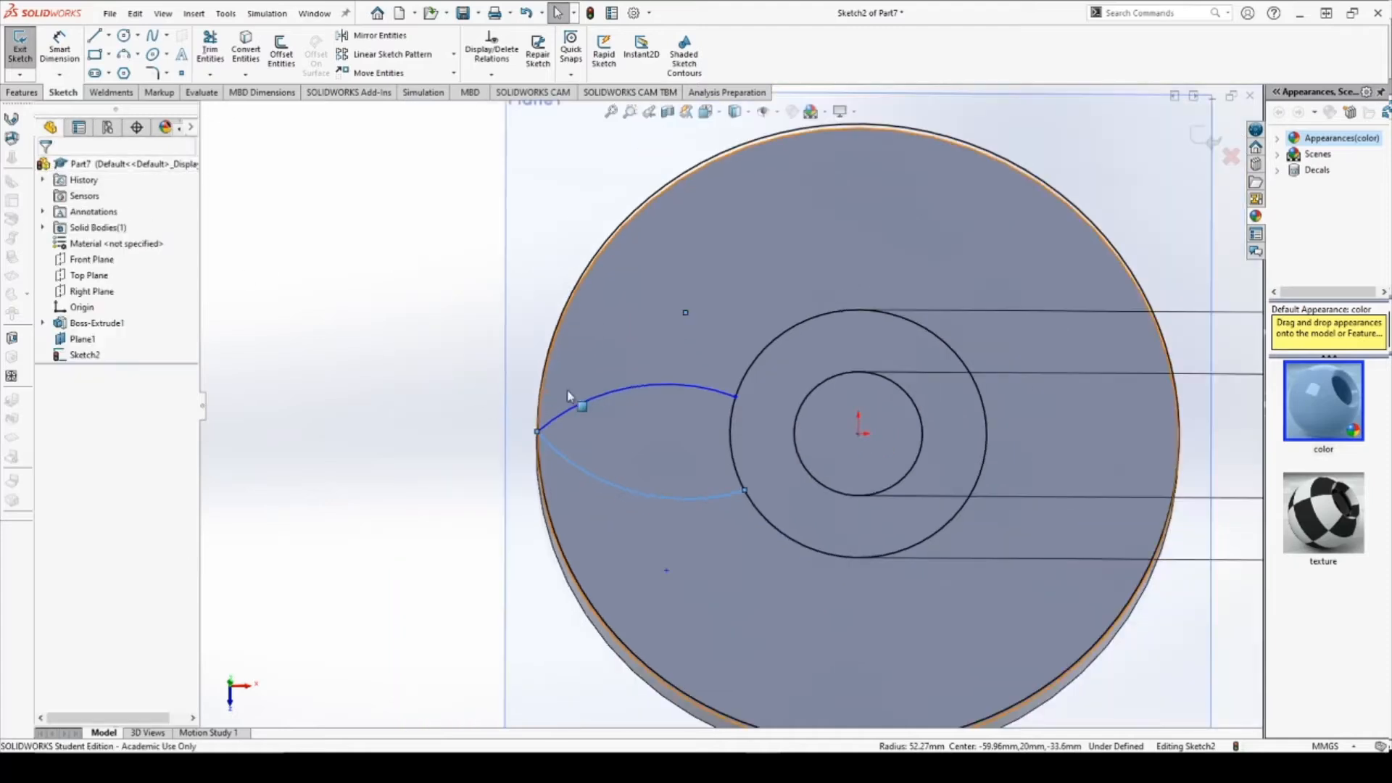
scroll(567, 390, "down", 1)
scroll(734, 485, "up", 1)
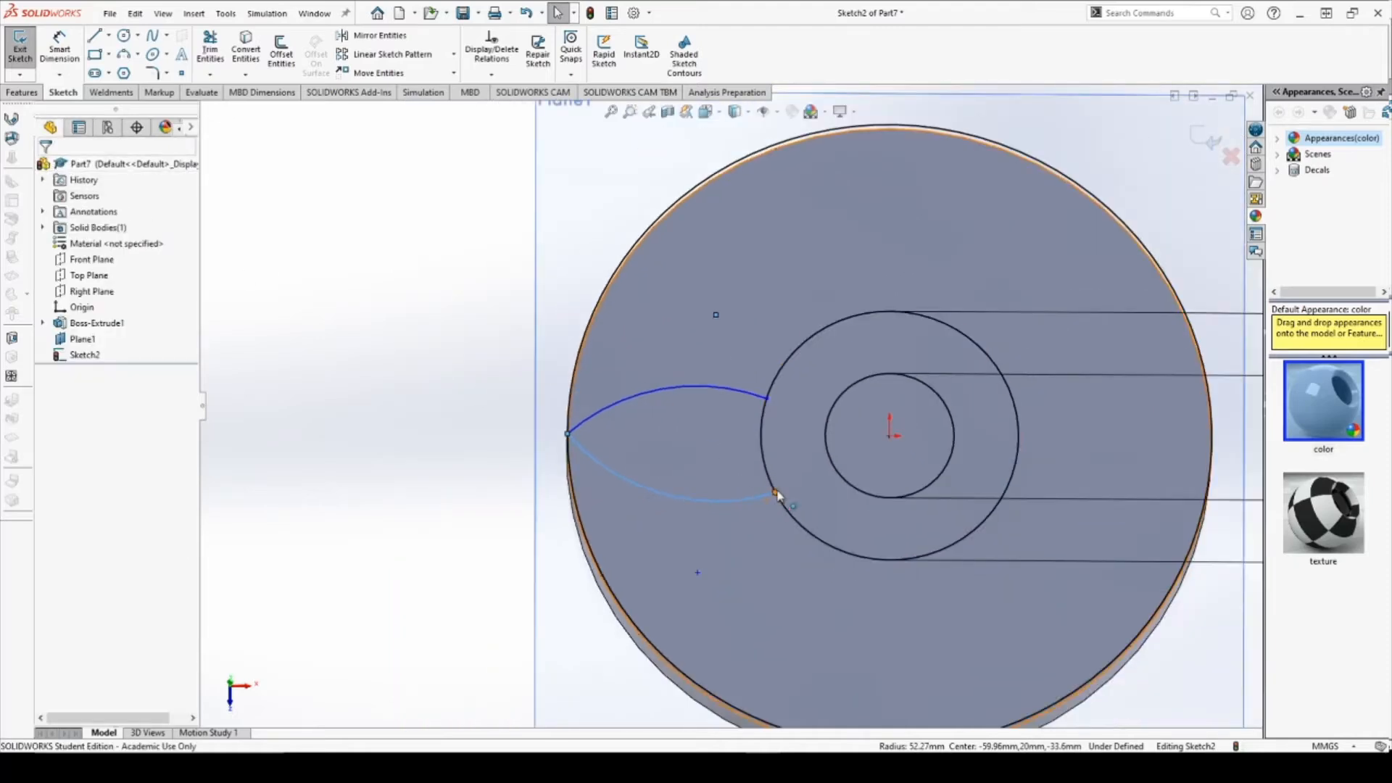
left_click_drag(775, 496, 769, 474)
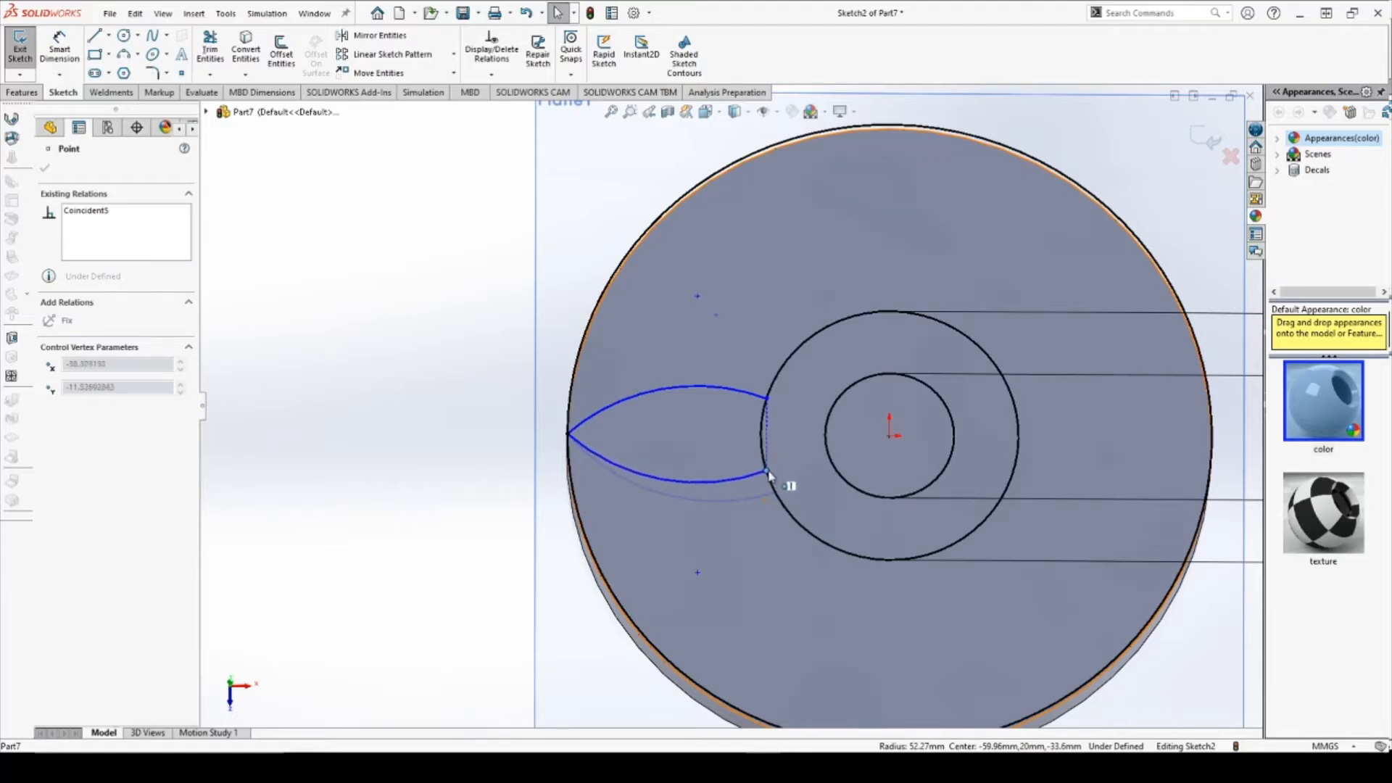
left_click_drag(767, 471, 766, 471)
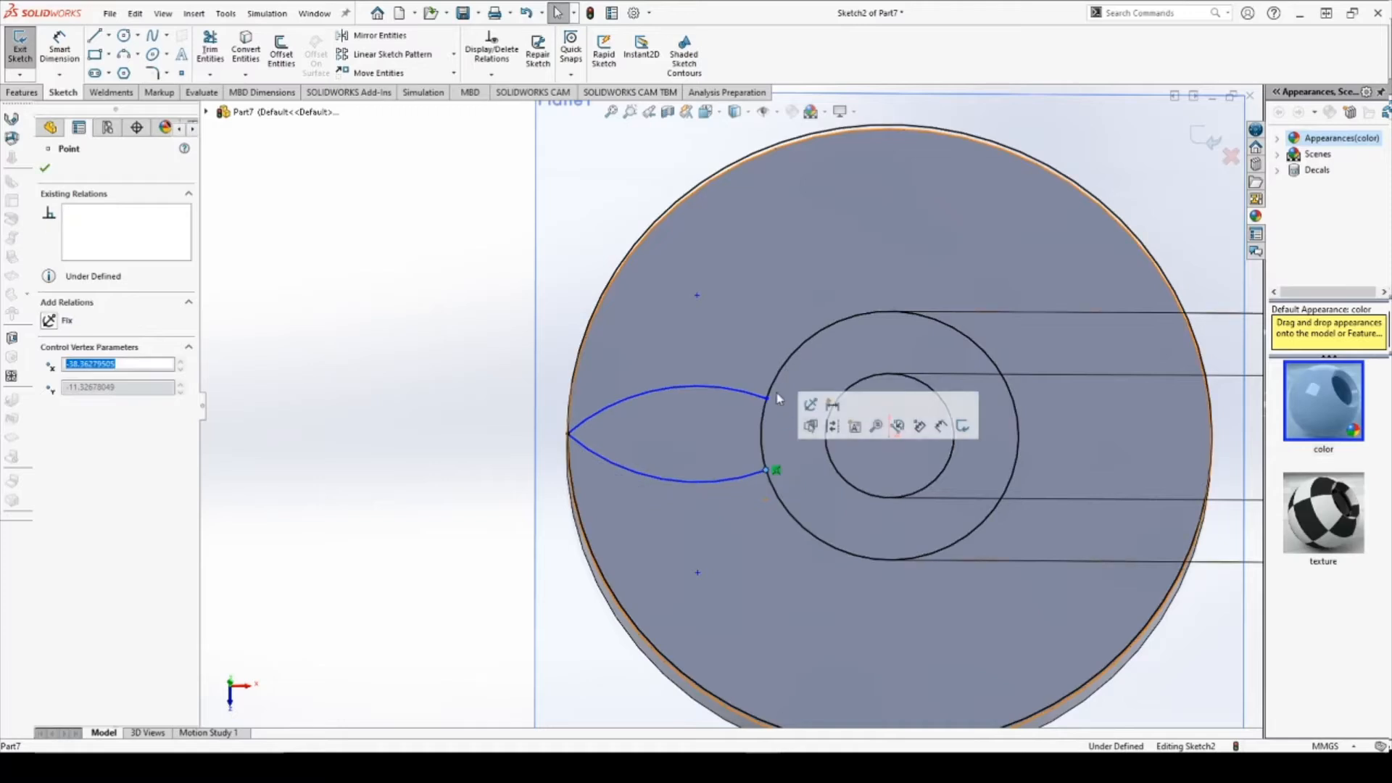
left_click(45, 168)
scroll(725, 435, "up", 3)
scroll(762, 377, "down", 3)
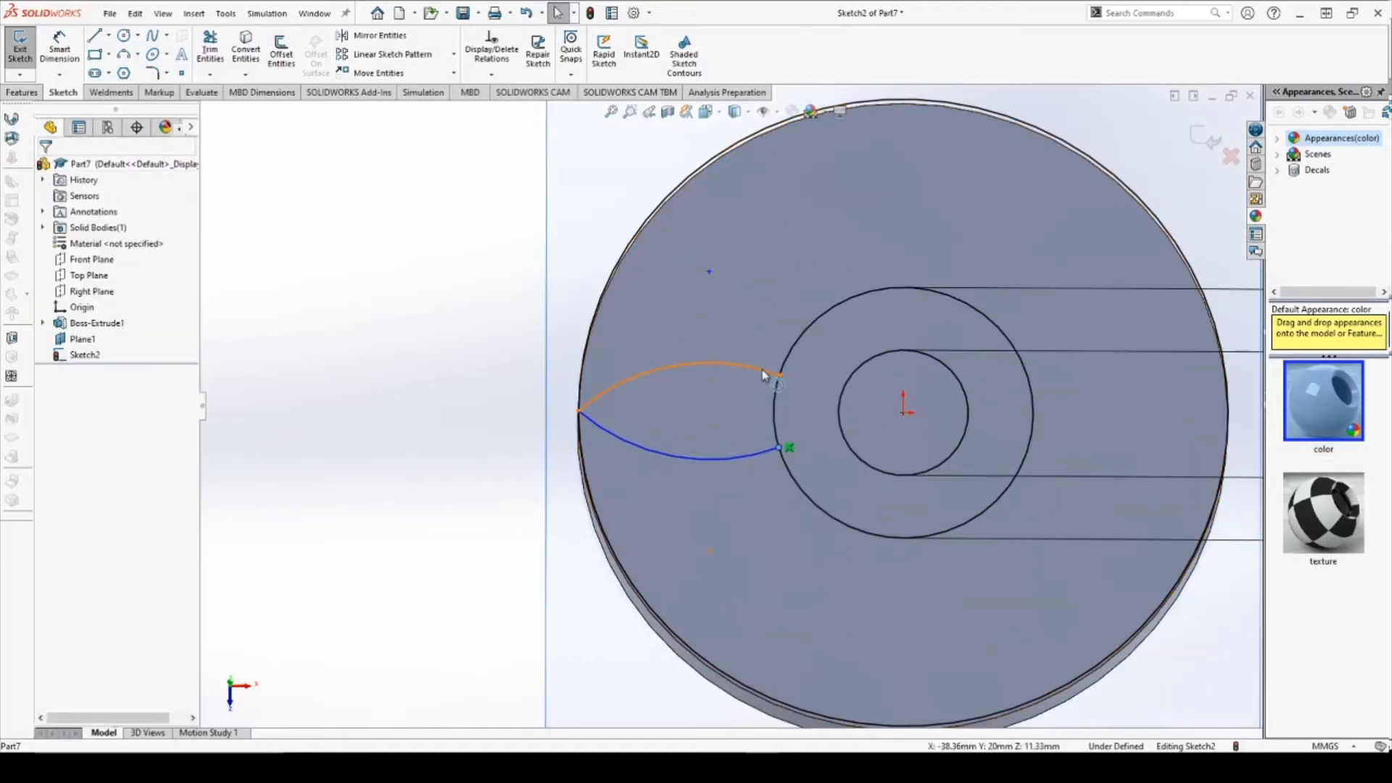
left_click(450, 57)
left_click(392, 90)
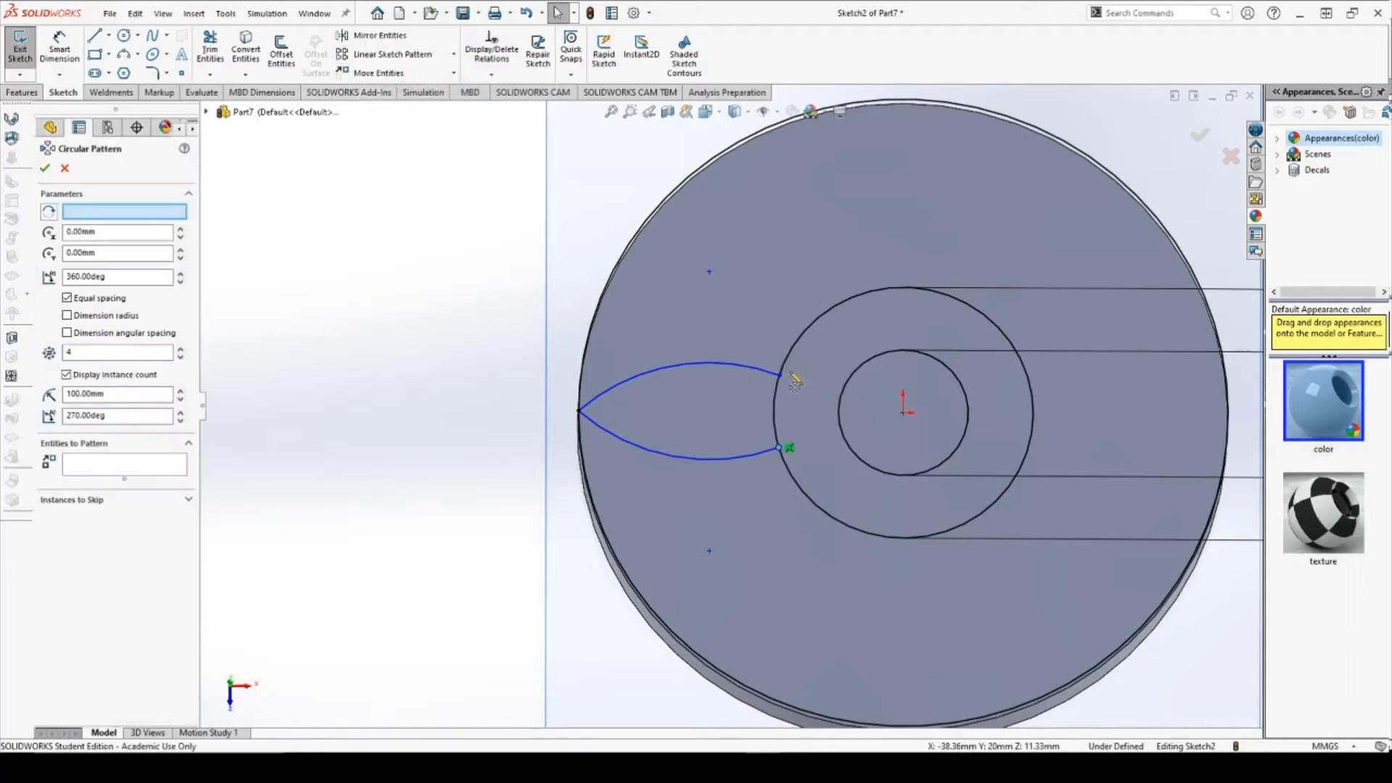
left_click(723, 369)
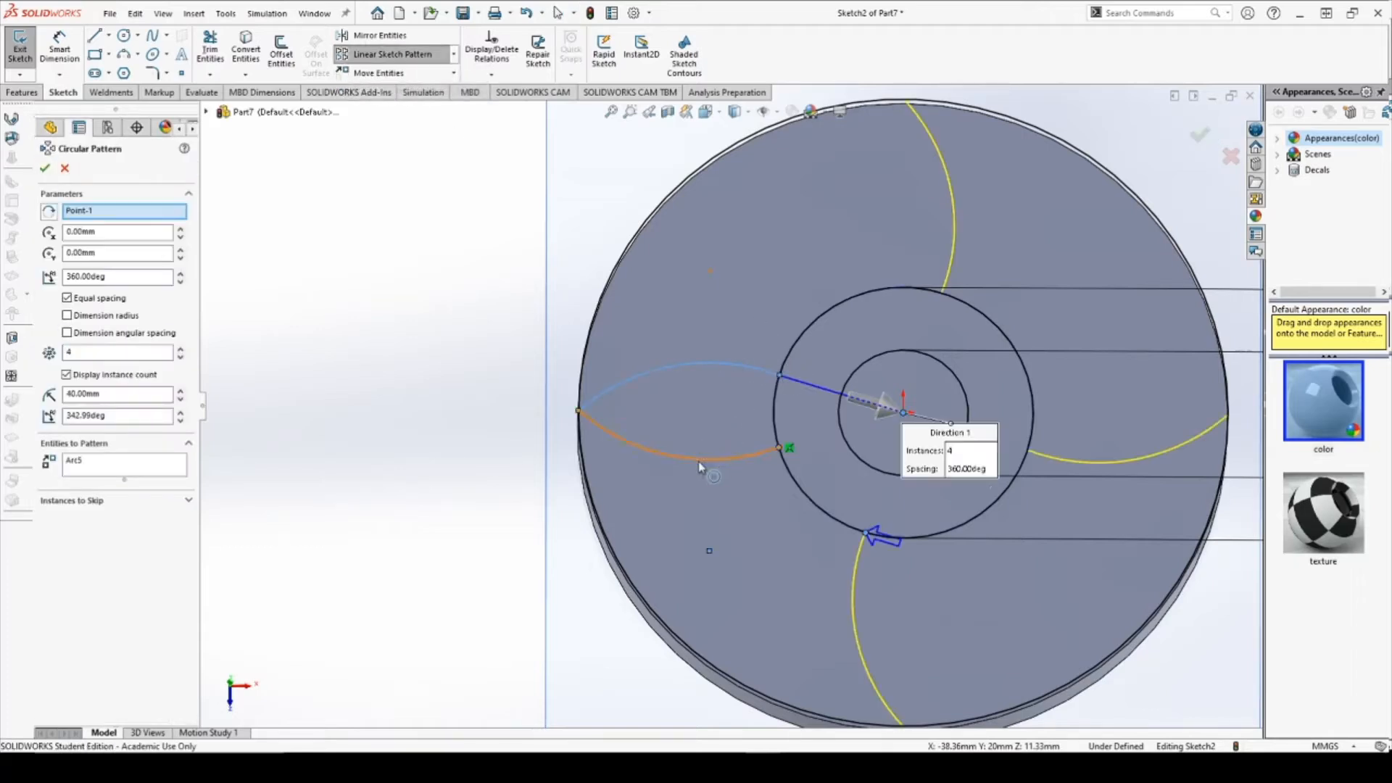
left_click(701, 463)
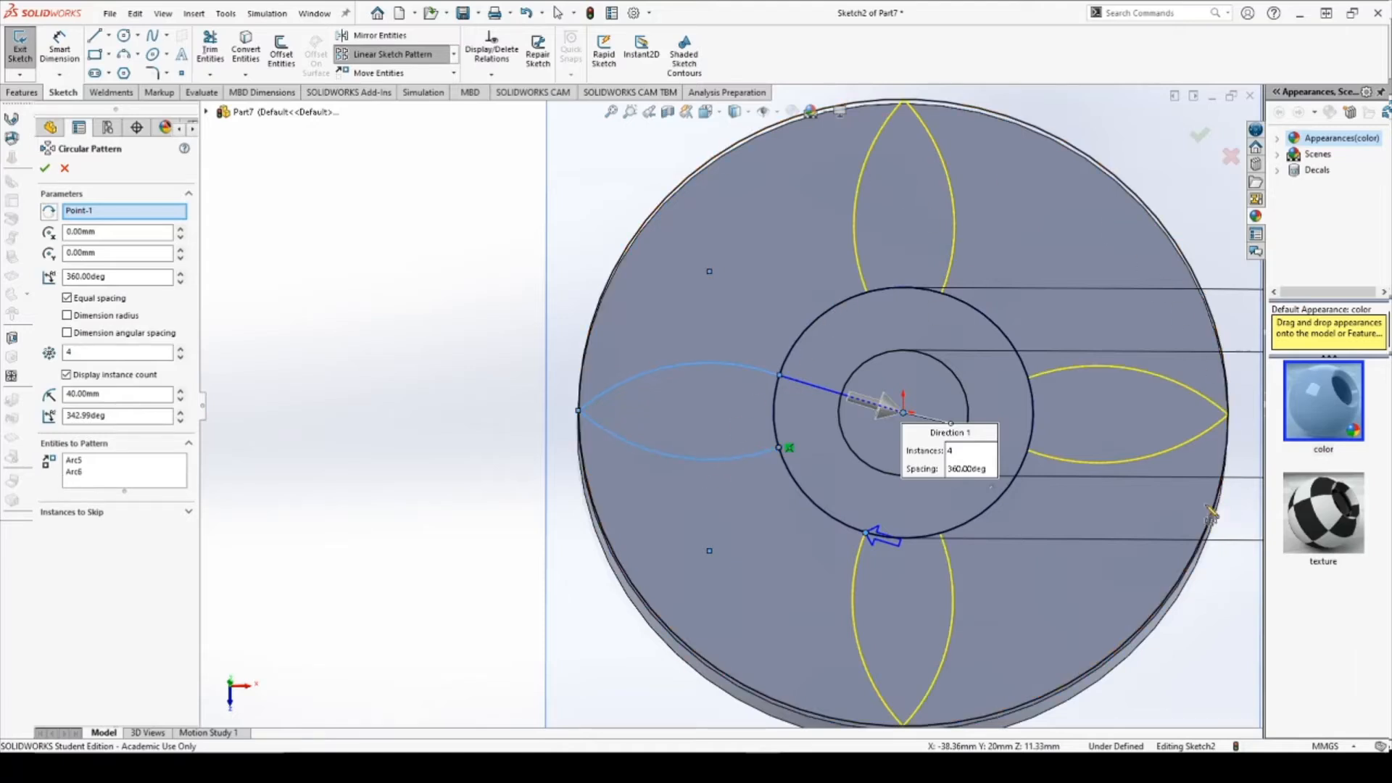
left_click(86, 353)
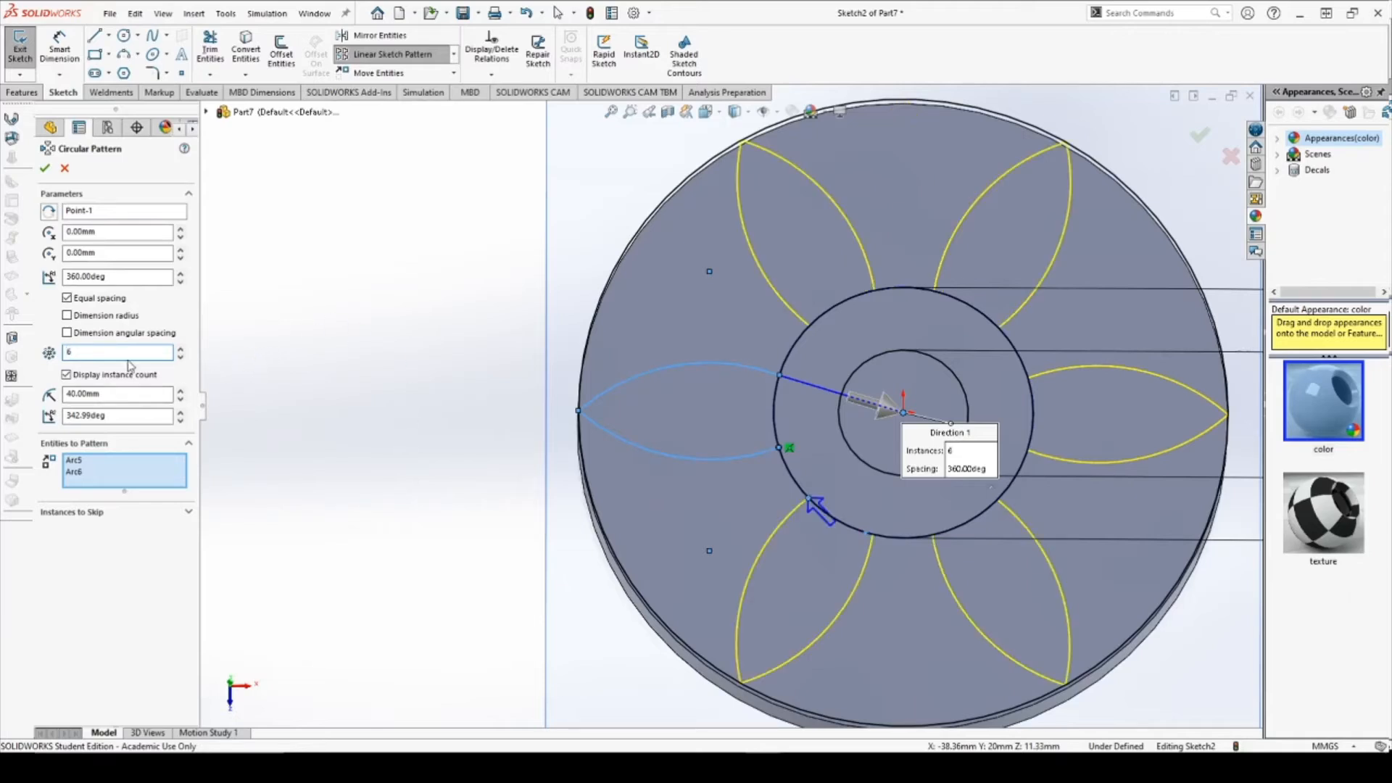
type("8")
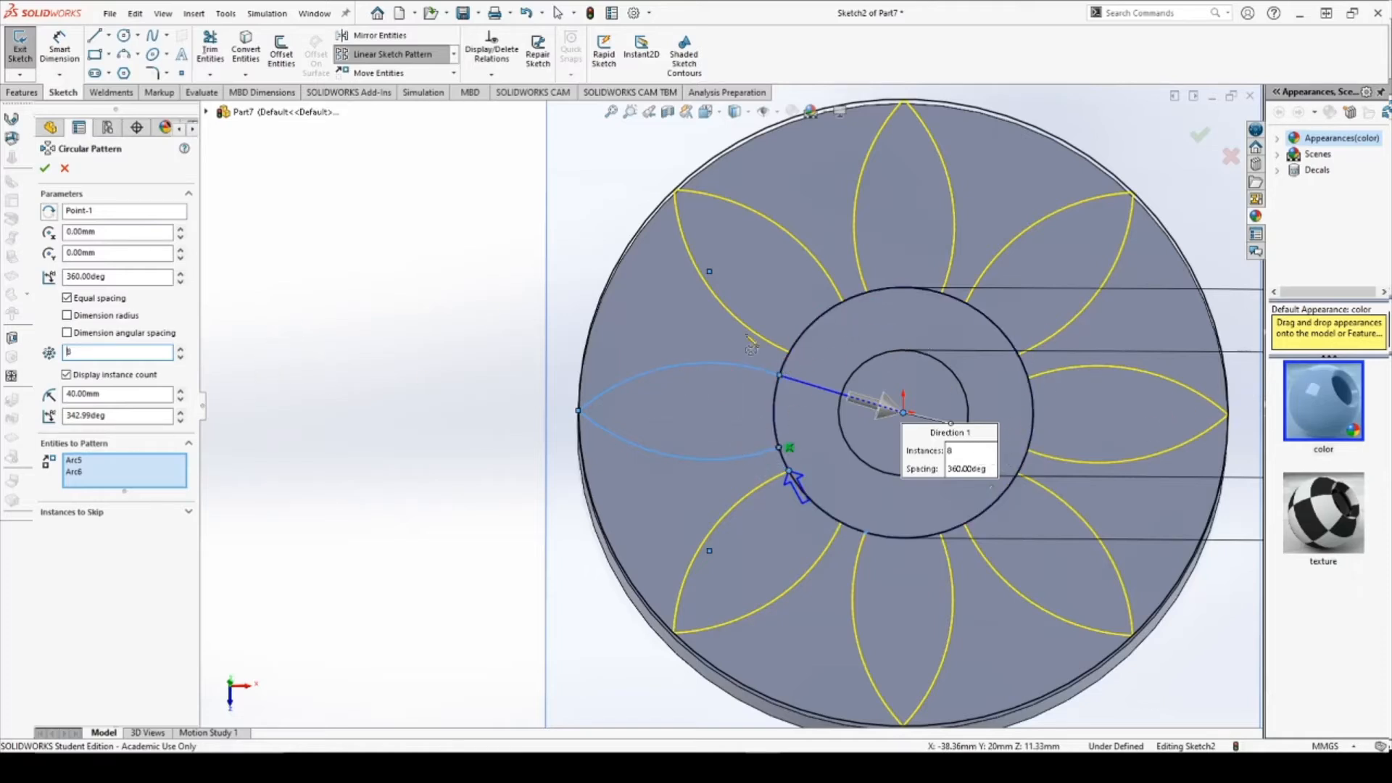
left_click(64, 169)
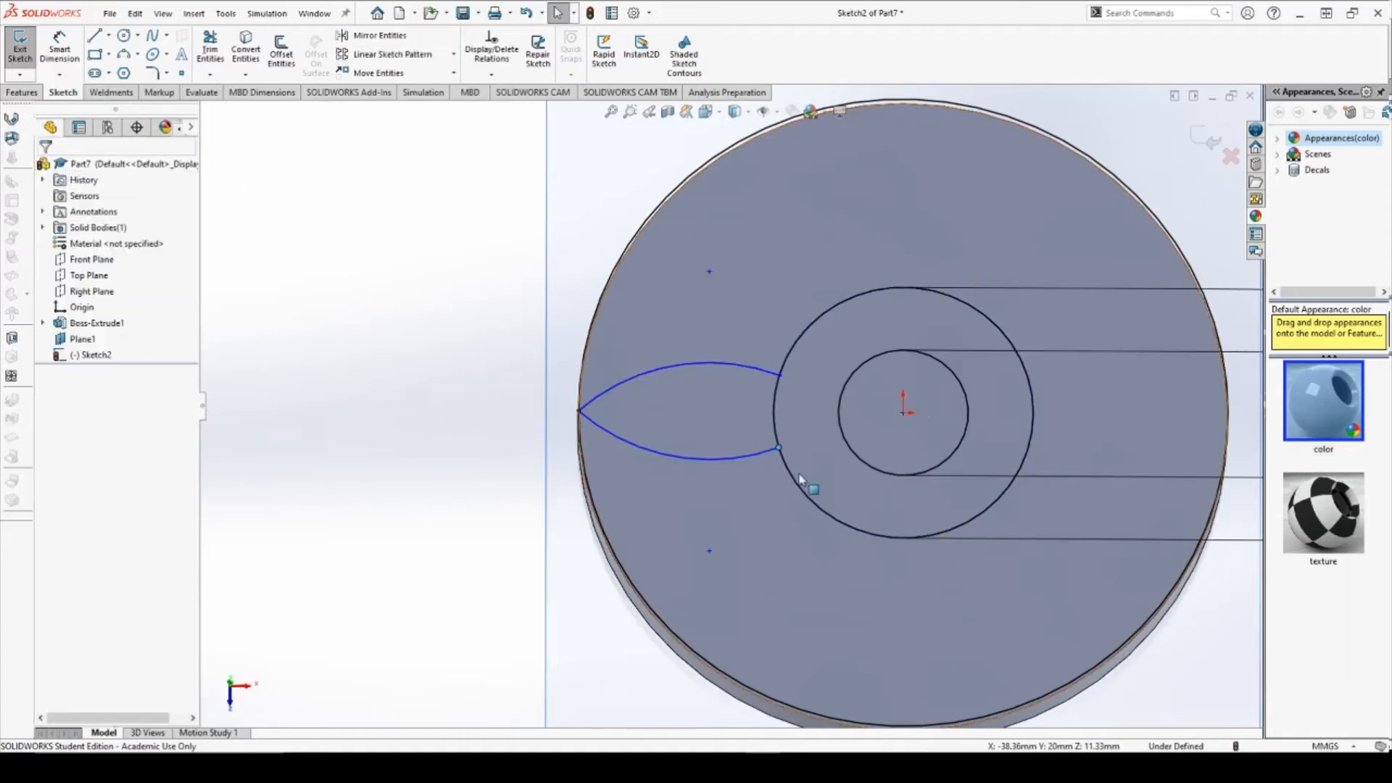
Widen the petal by moving the inner endpoints of its upper and lower arcs farther apart along the middle circle.
left_click(781, 376)
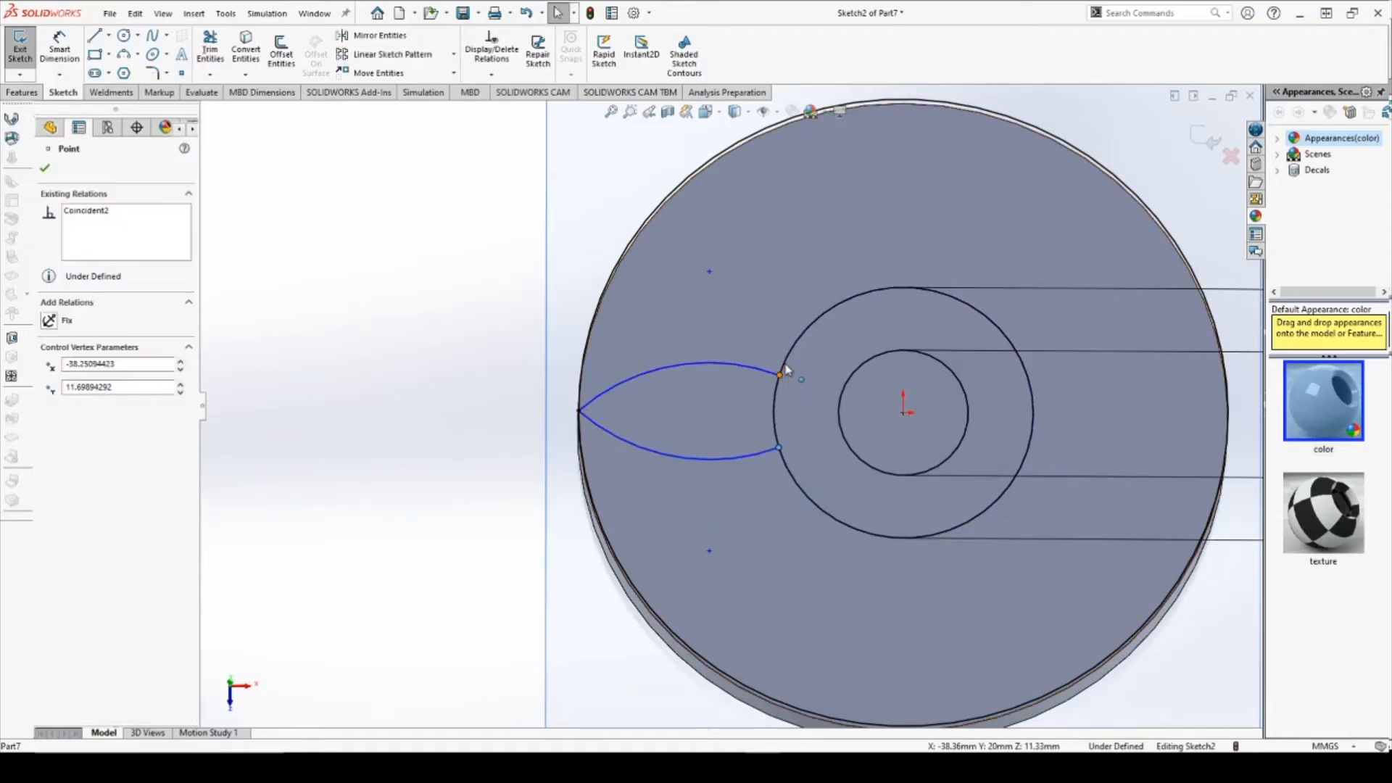
left_click_drag(781, 377, 784, 367)
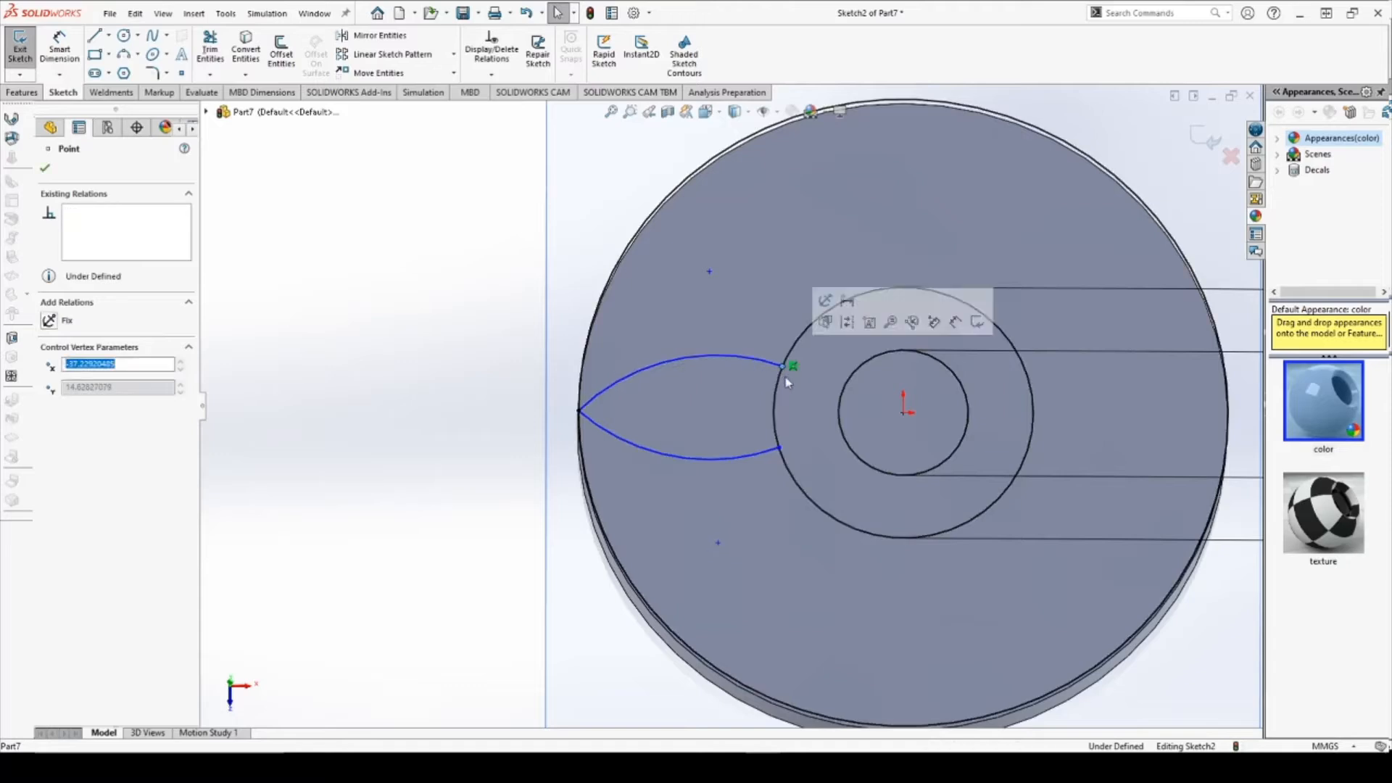
left_click_drag(779, 460, 783, 461)
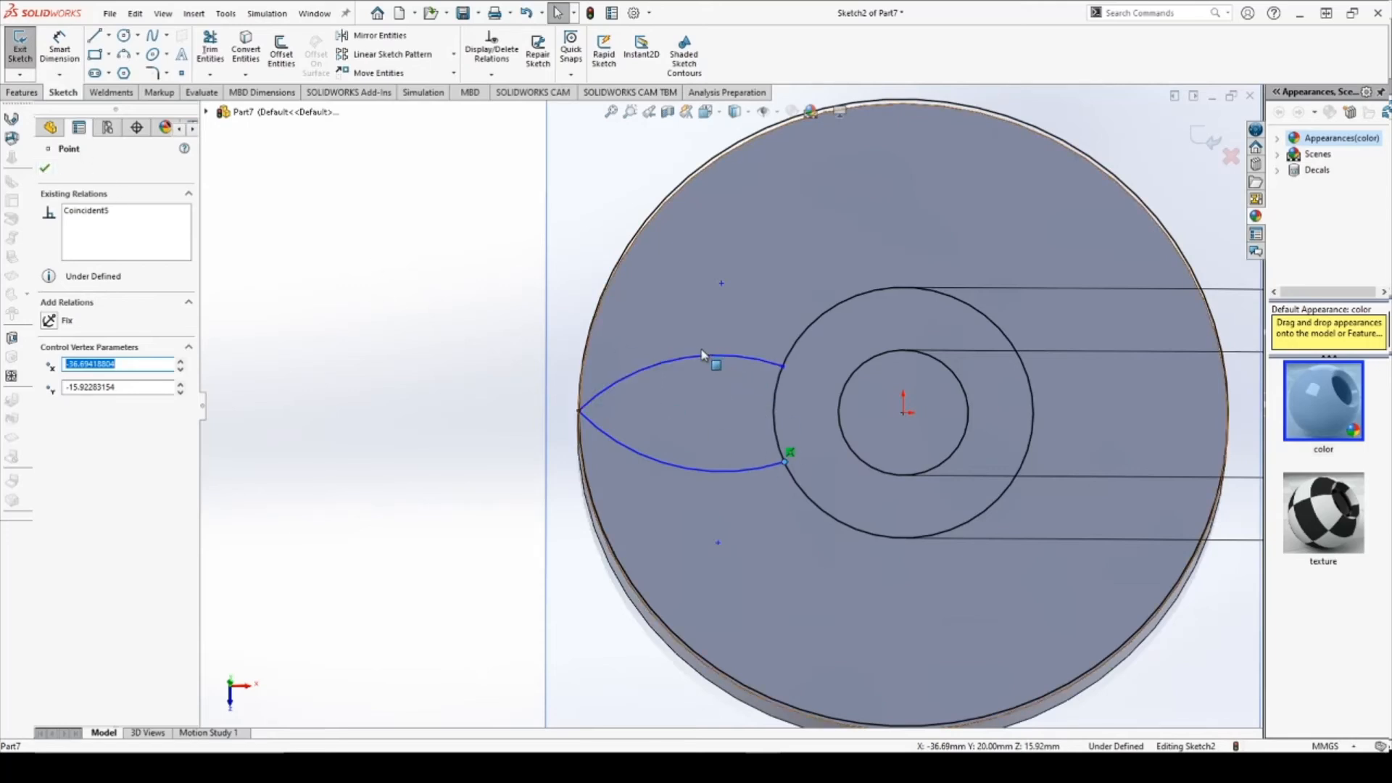
Set both petal arcs' radius to 70 mm and move the lower arc's inner endpoint along the middle circle to align vertically below the upper one.
mouse_move(697, 371)
left_mouse_down()
mouse_move(698, 383)
mouse_move(693, 362)
left_mouse_up()
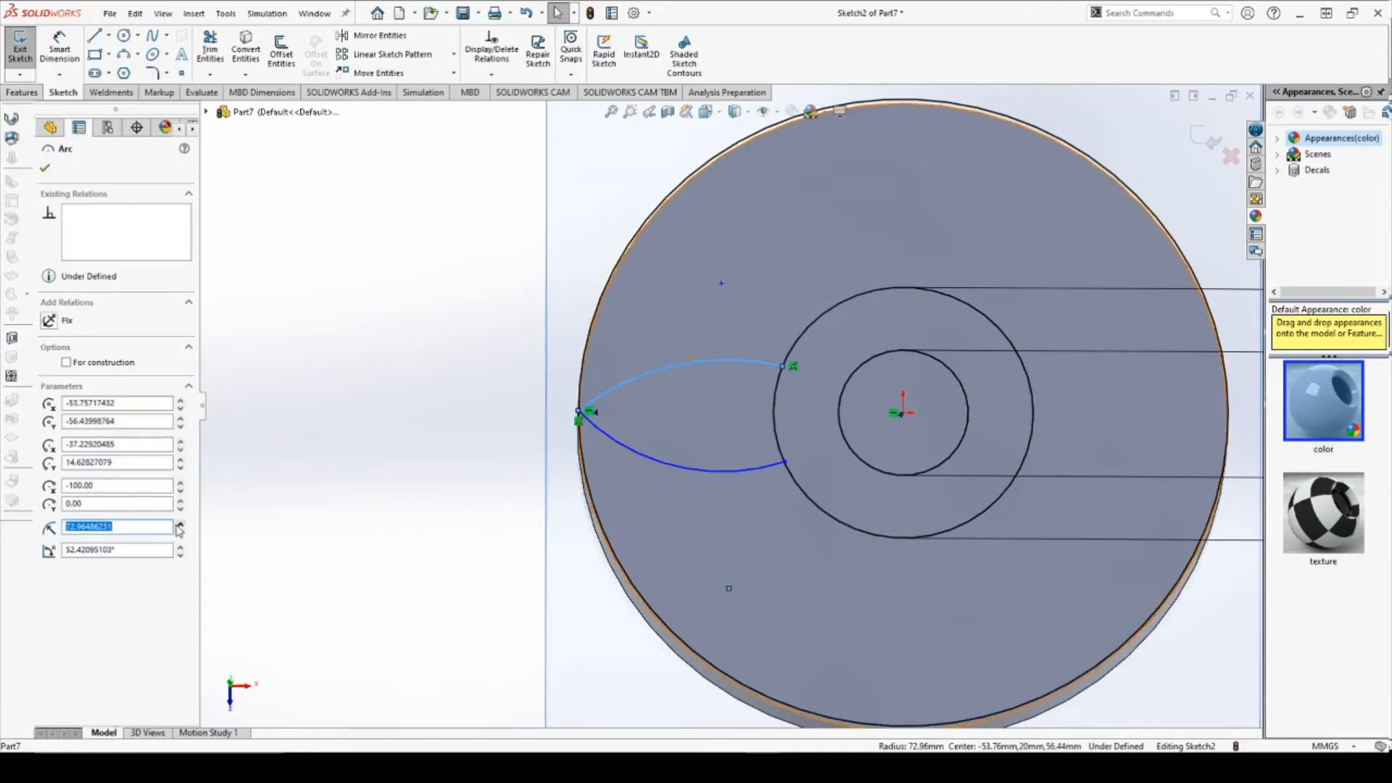
type("70")
key("Return")
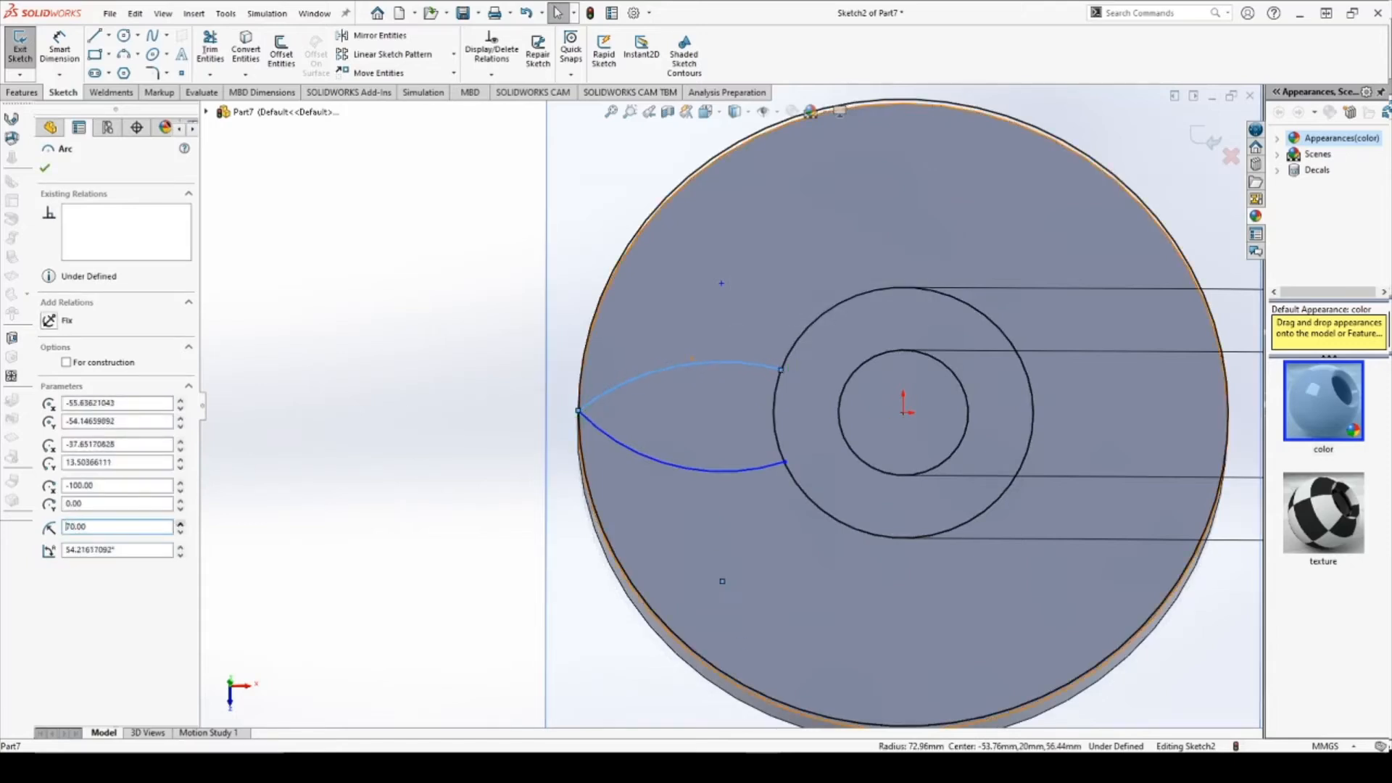
left_click(695, 468)
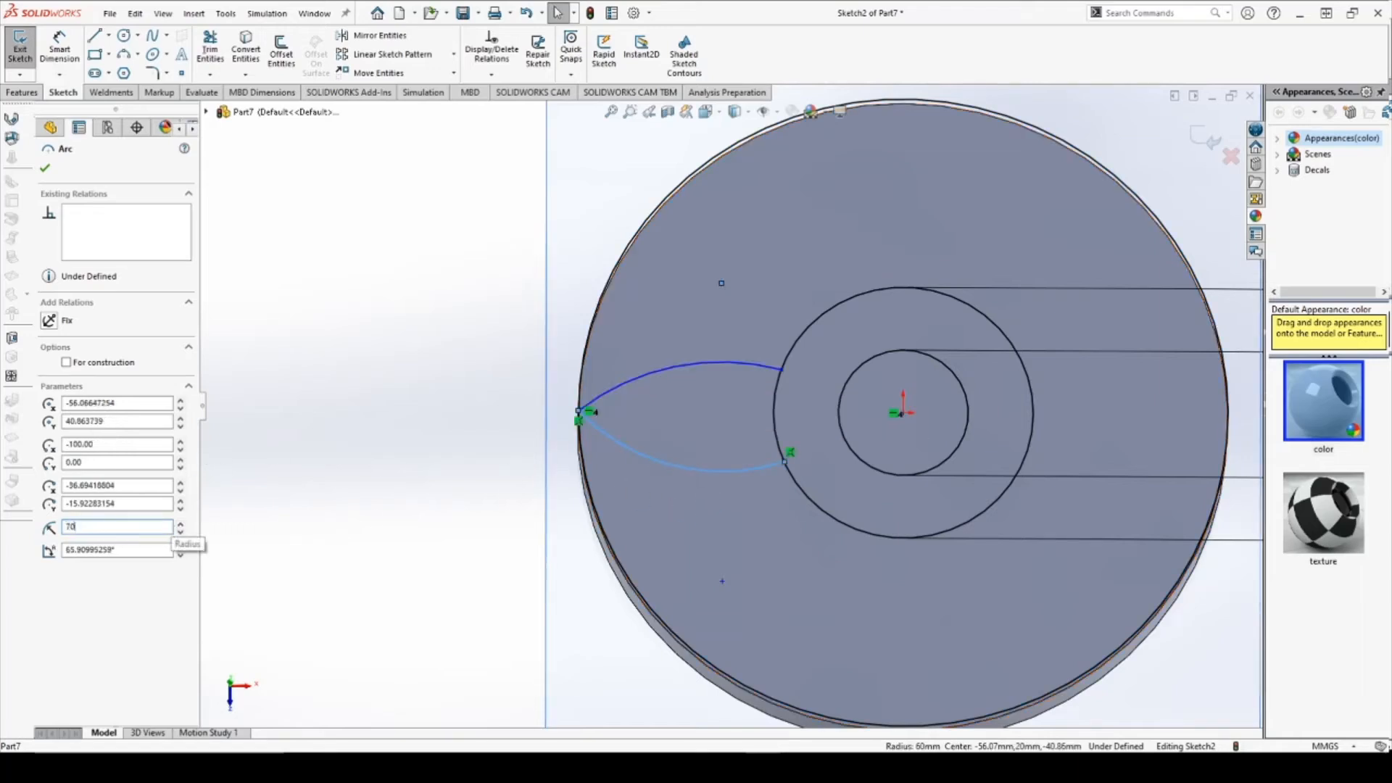
type("70")
key("Return")
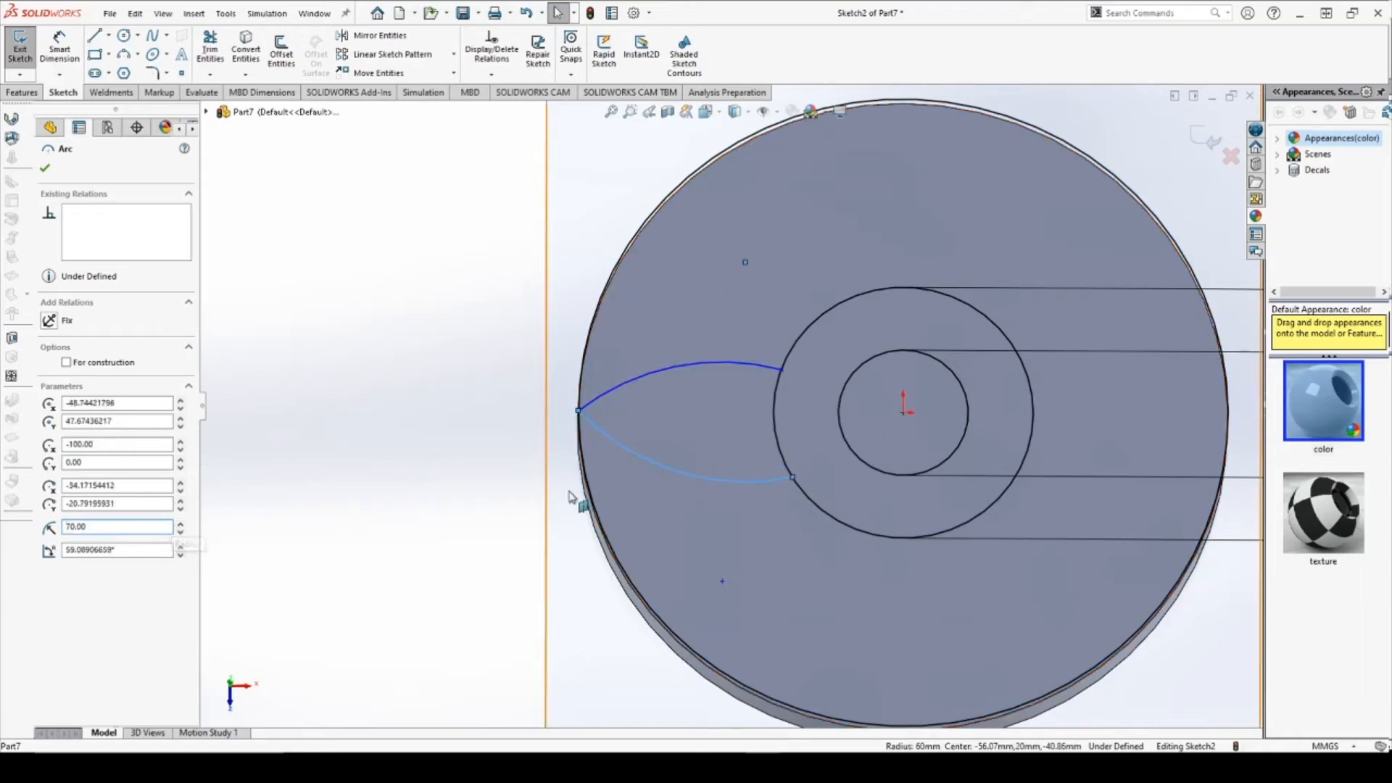
left_click_drag(793, 479, 780, 457)
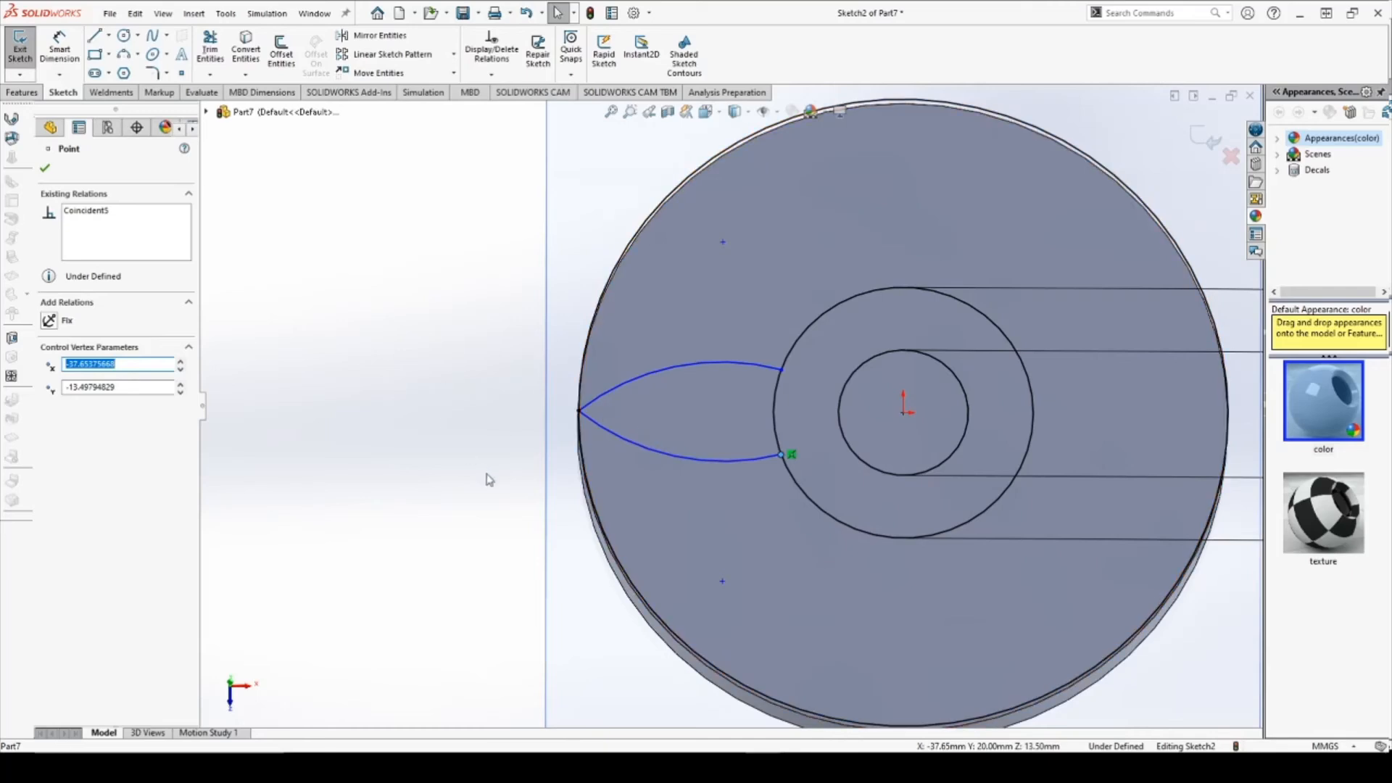
left_click(433, 379)
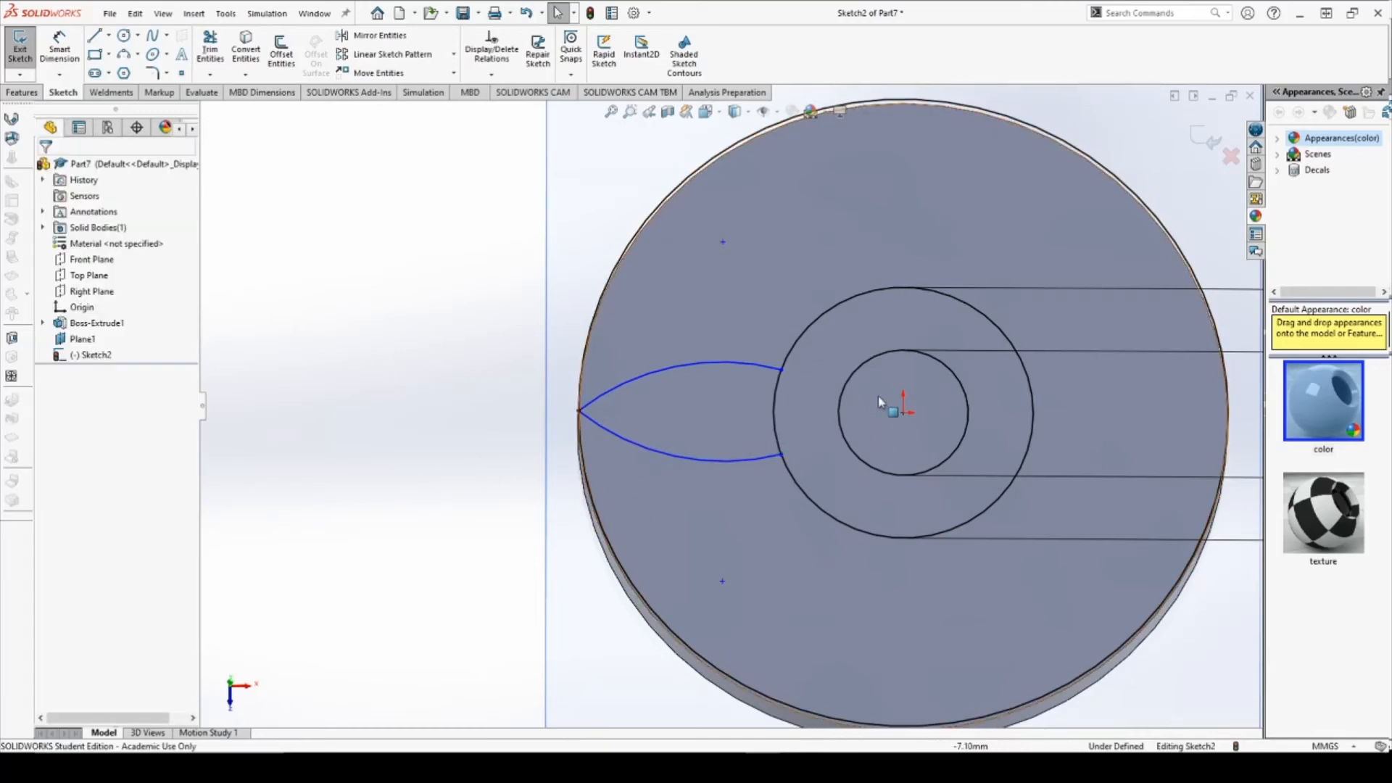
Circular-pattern both petal arcs around the origin with 10 equally spaced instances over 360 degrees.
left_click(454, 55)
left_click(432, 88)
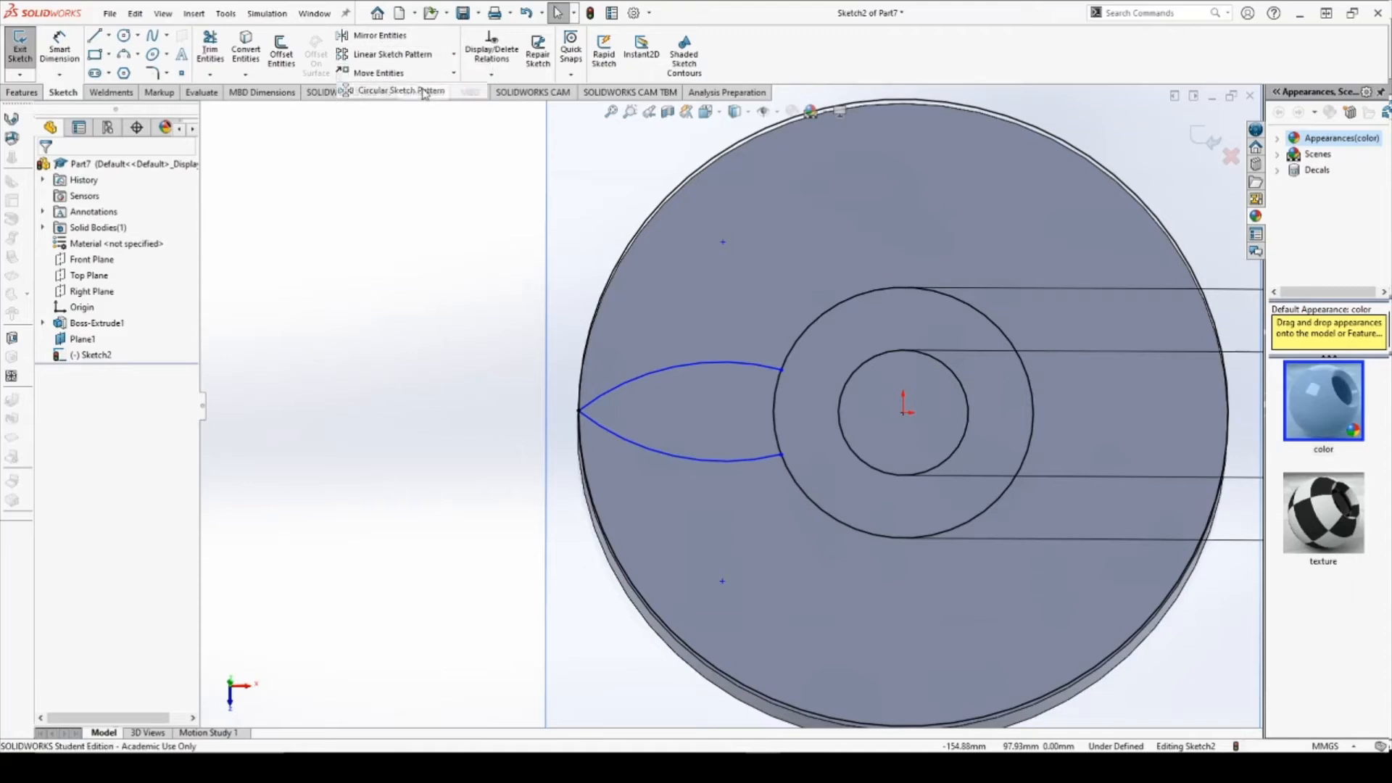
left_click(741, 357)
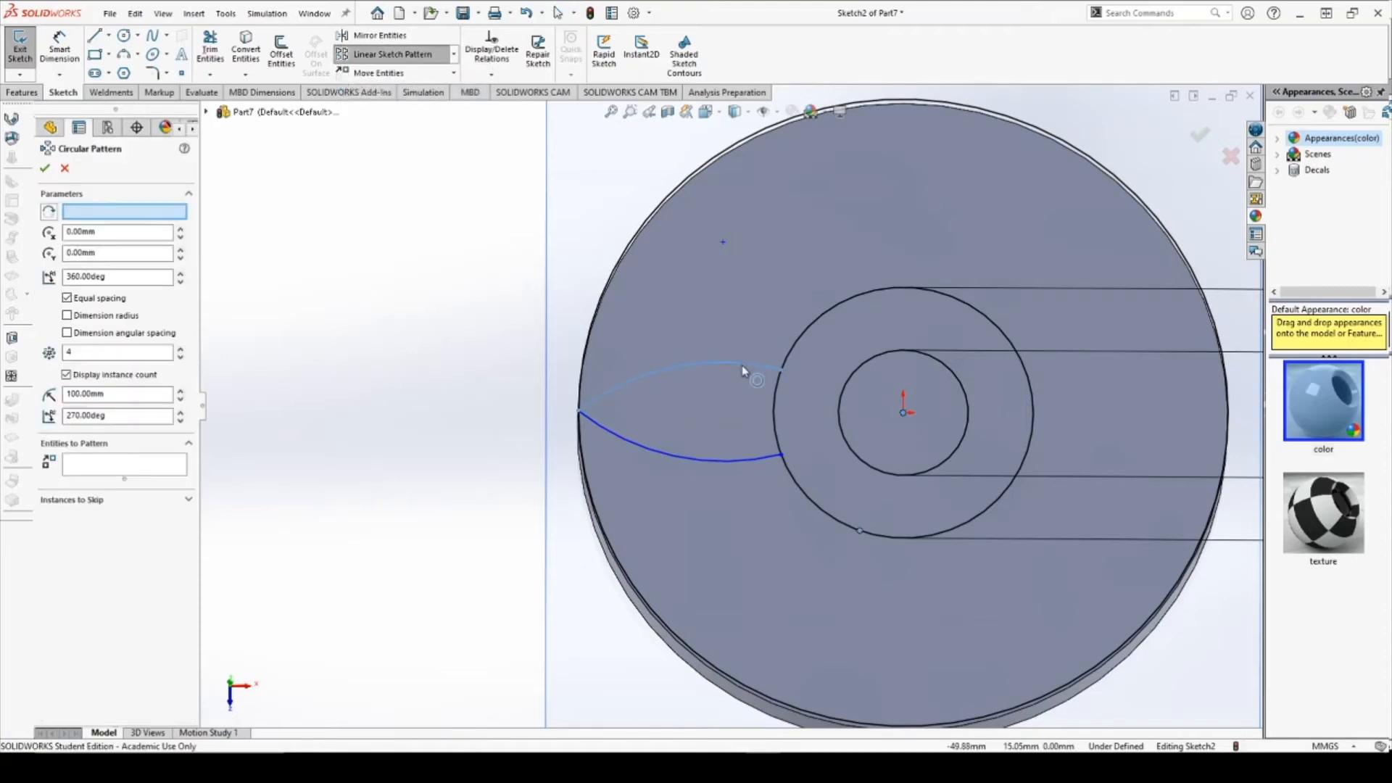
left_click(702, 459)
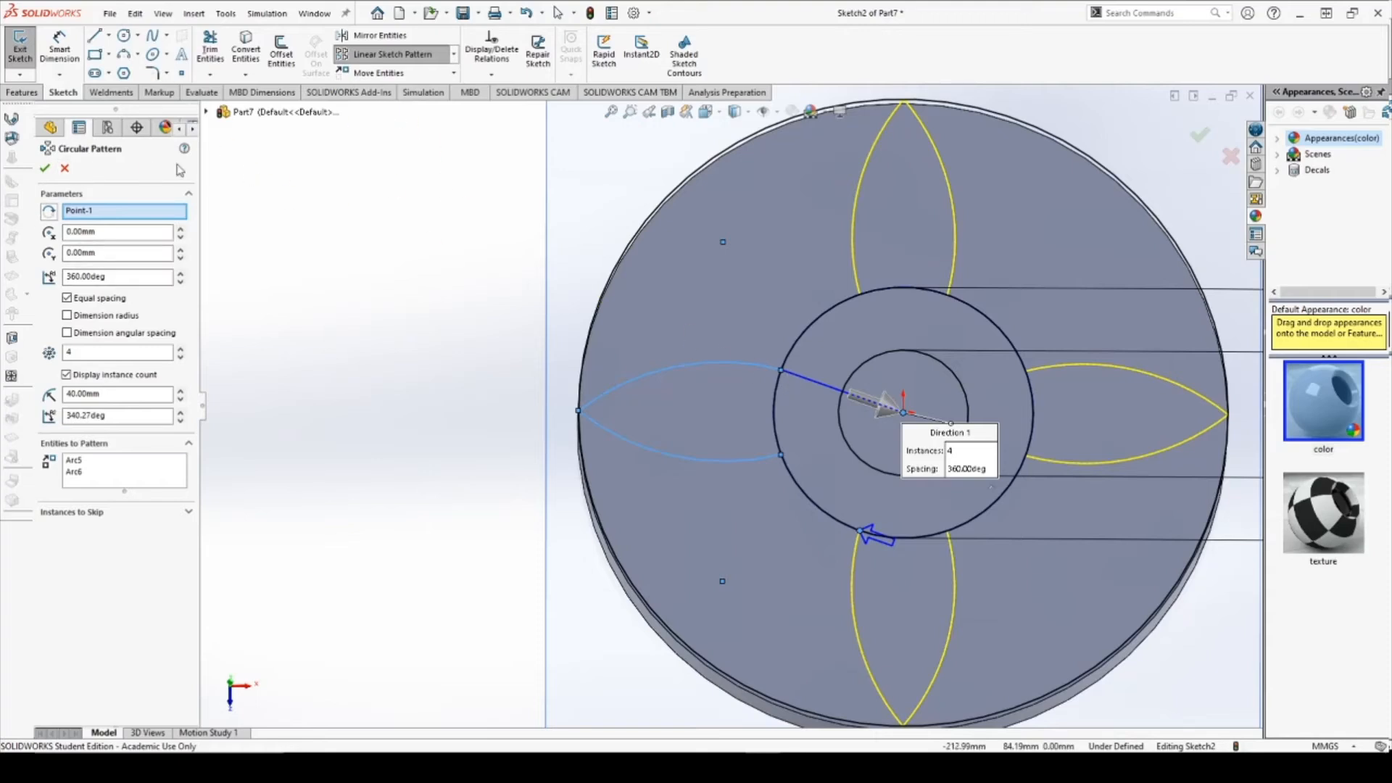
left_click(86, 354)
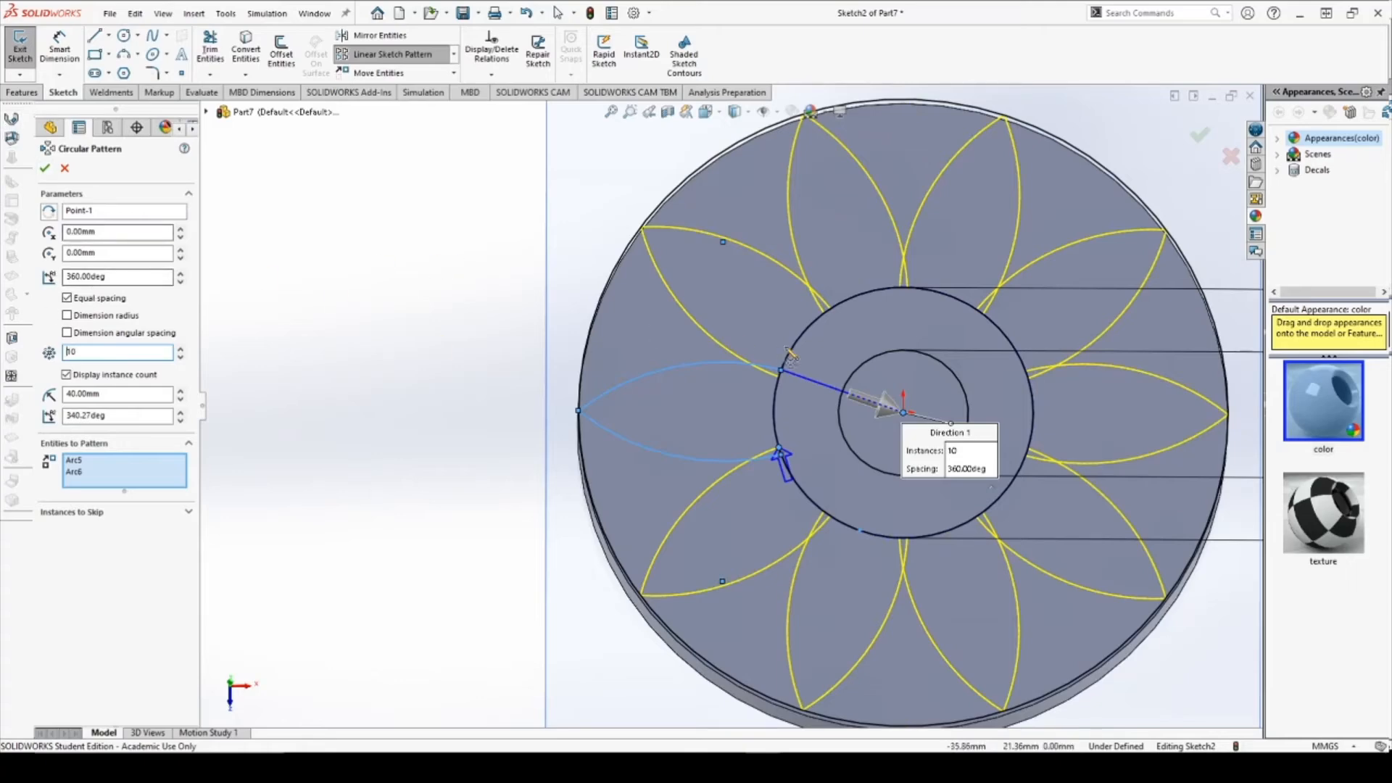
left_click(45, 169)
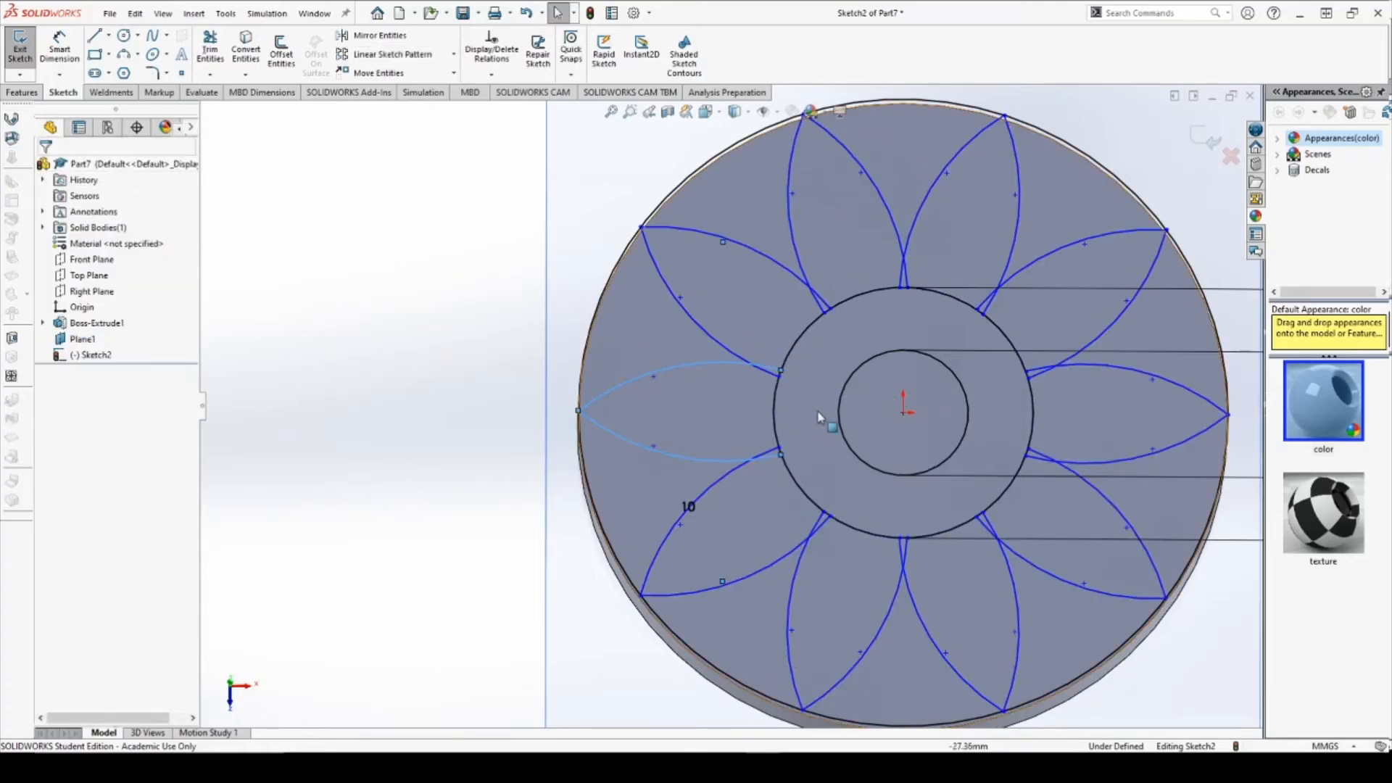
Start a boss extrude of the petal sketch using the central circle and all ten outer regions between the petals as contours.
middle_click_drag(798, 319, 819, 407)
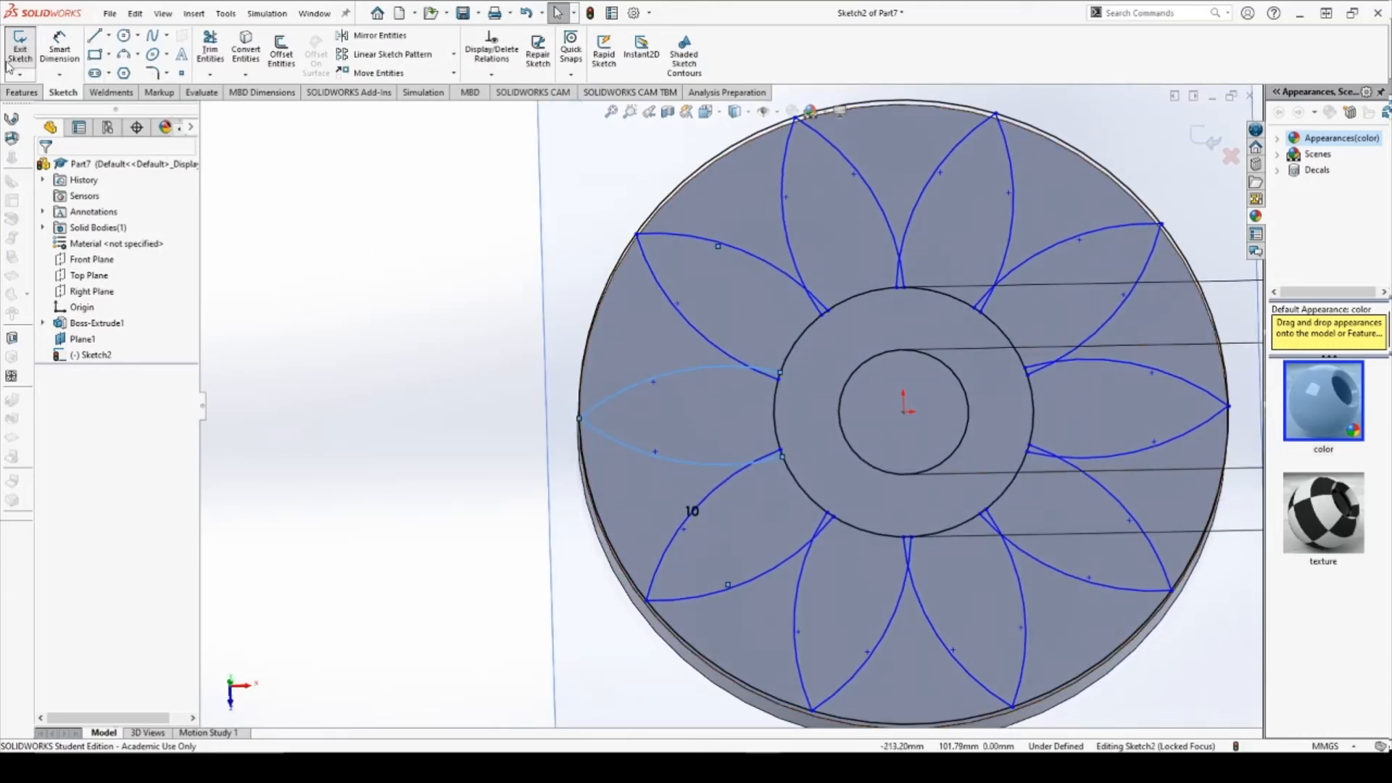
left_click(22, 92)
left_click(21, 46)
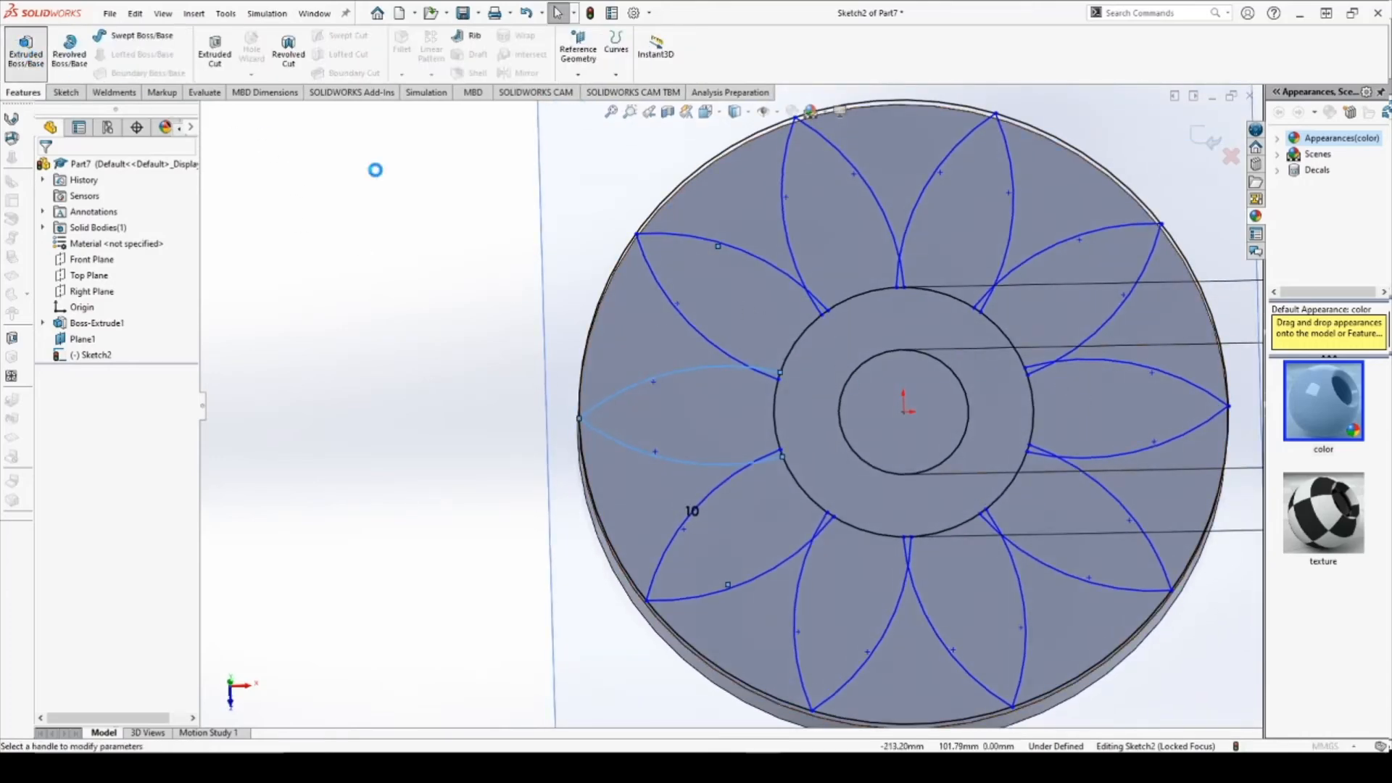
left_click(868, 419)
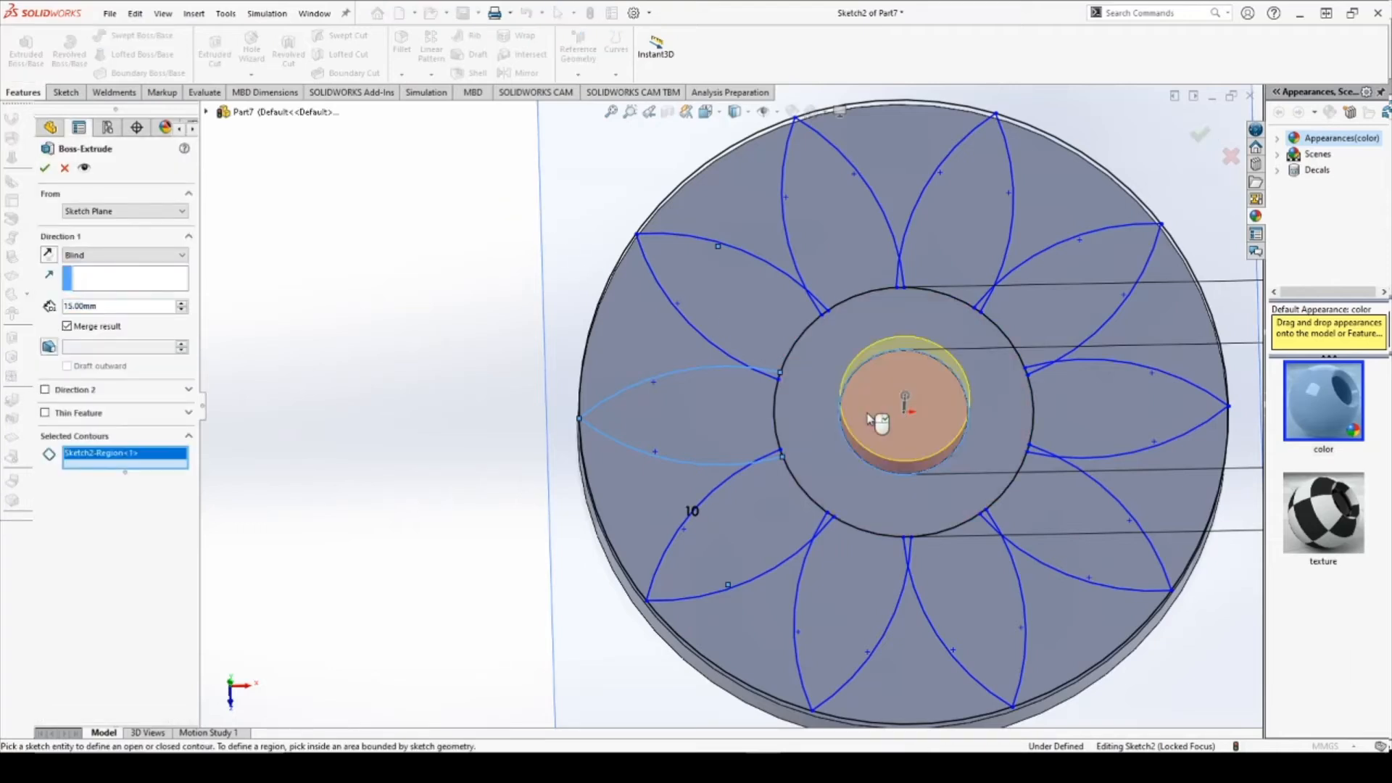
left_click(653, 311)
left_click(720, 236)
left_click(921, 161)
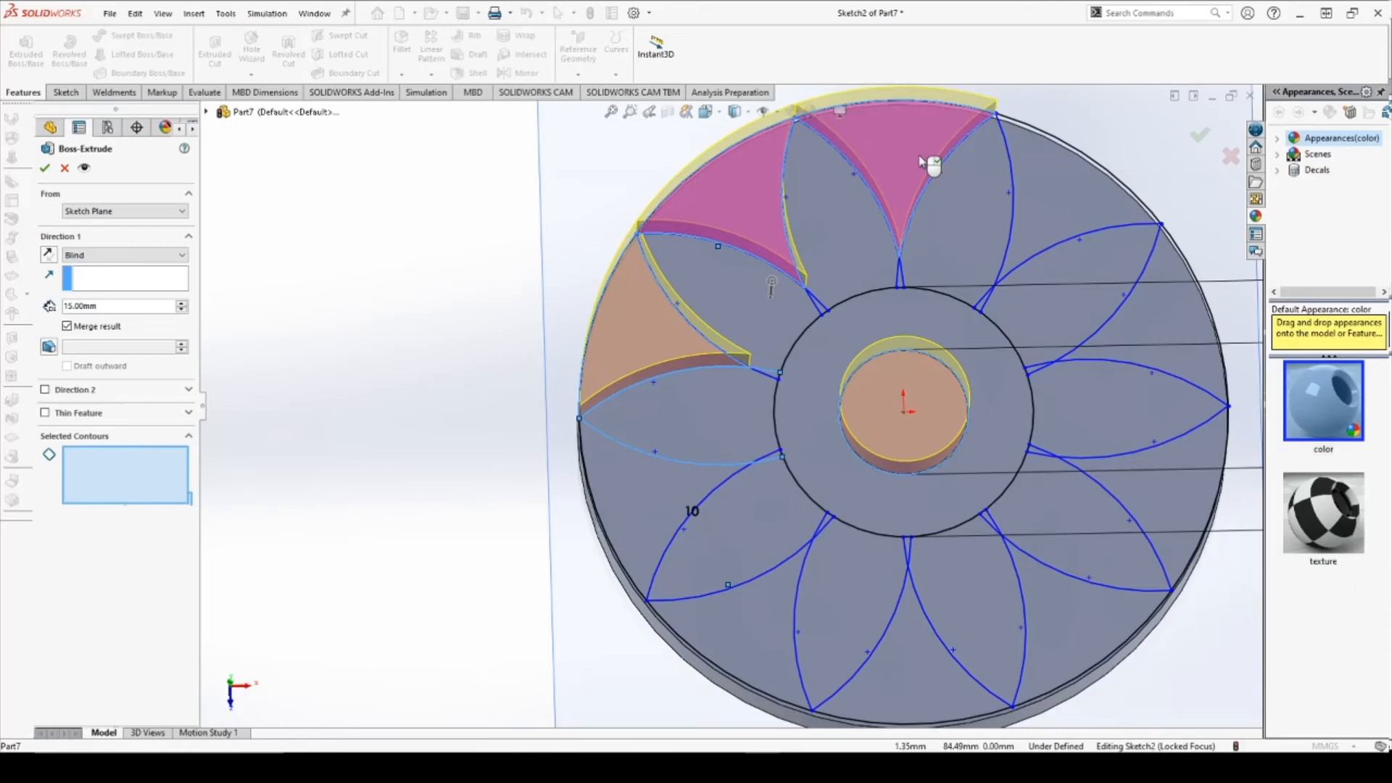
left_click(1078, 205)
left_click(1161, 323)
left_click(1160, 507)
left_click(1111, 593)
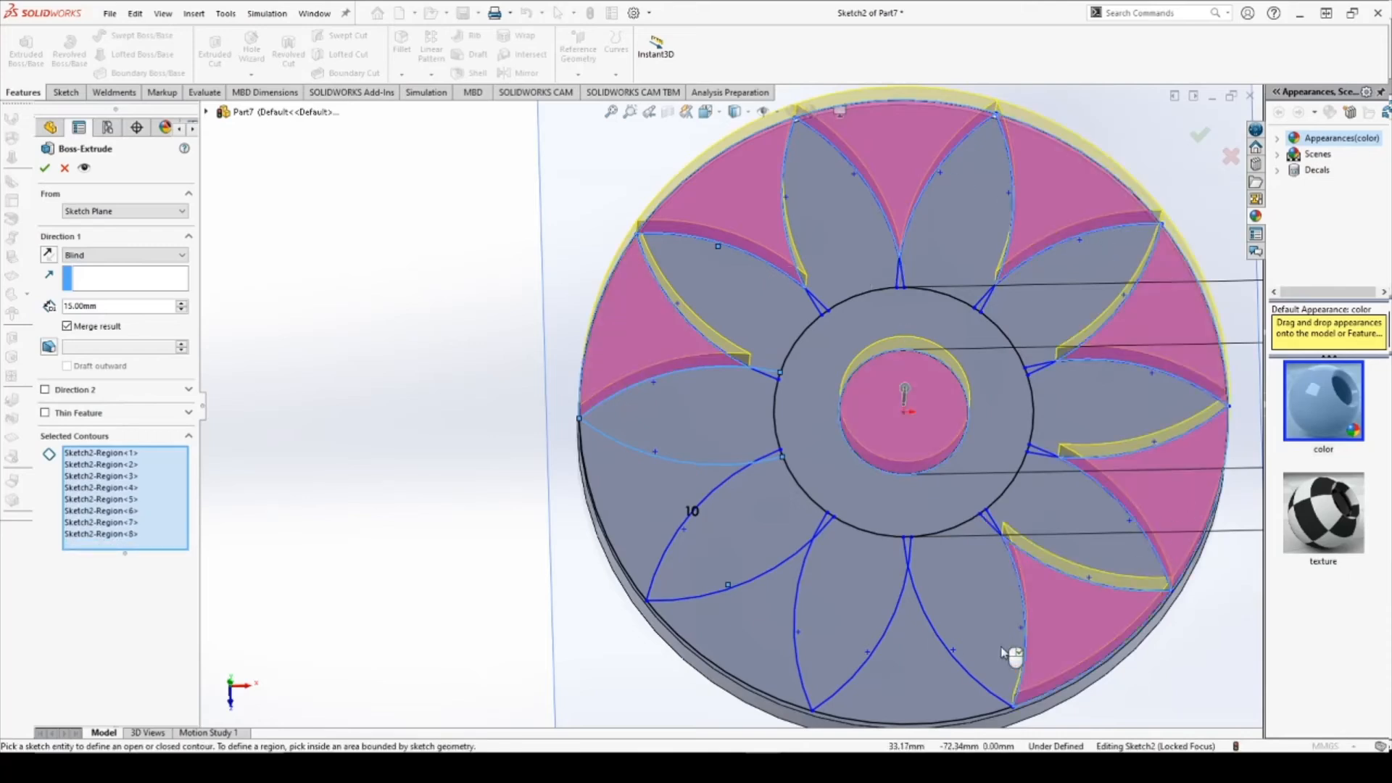
left_click(901, 668)
left_click(752, 643)
left_click(623, 499)
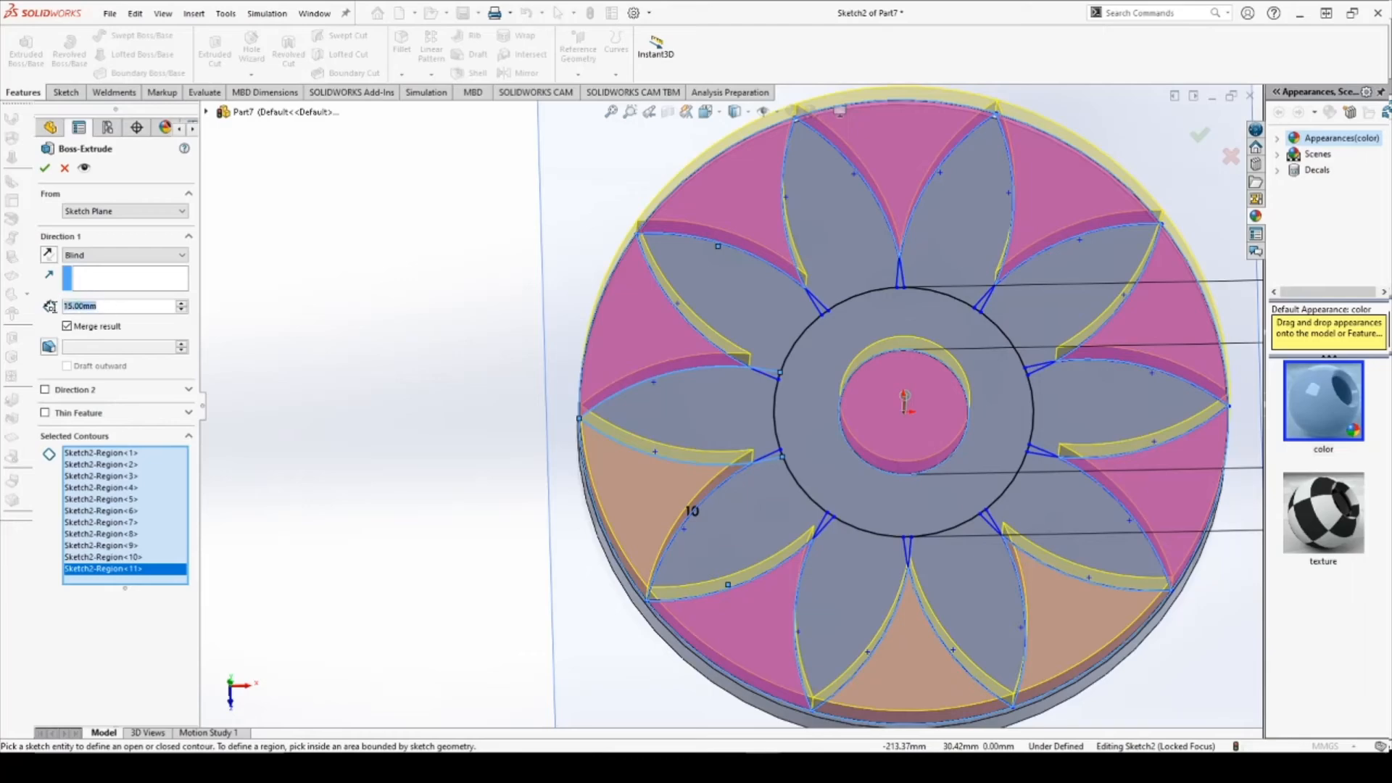
Extrude the selected contours with a blind depth of 30 mm.
type("1")
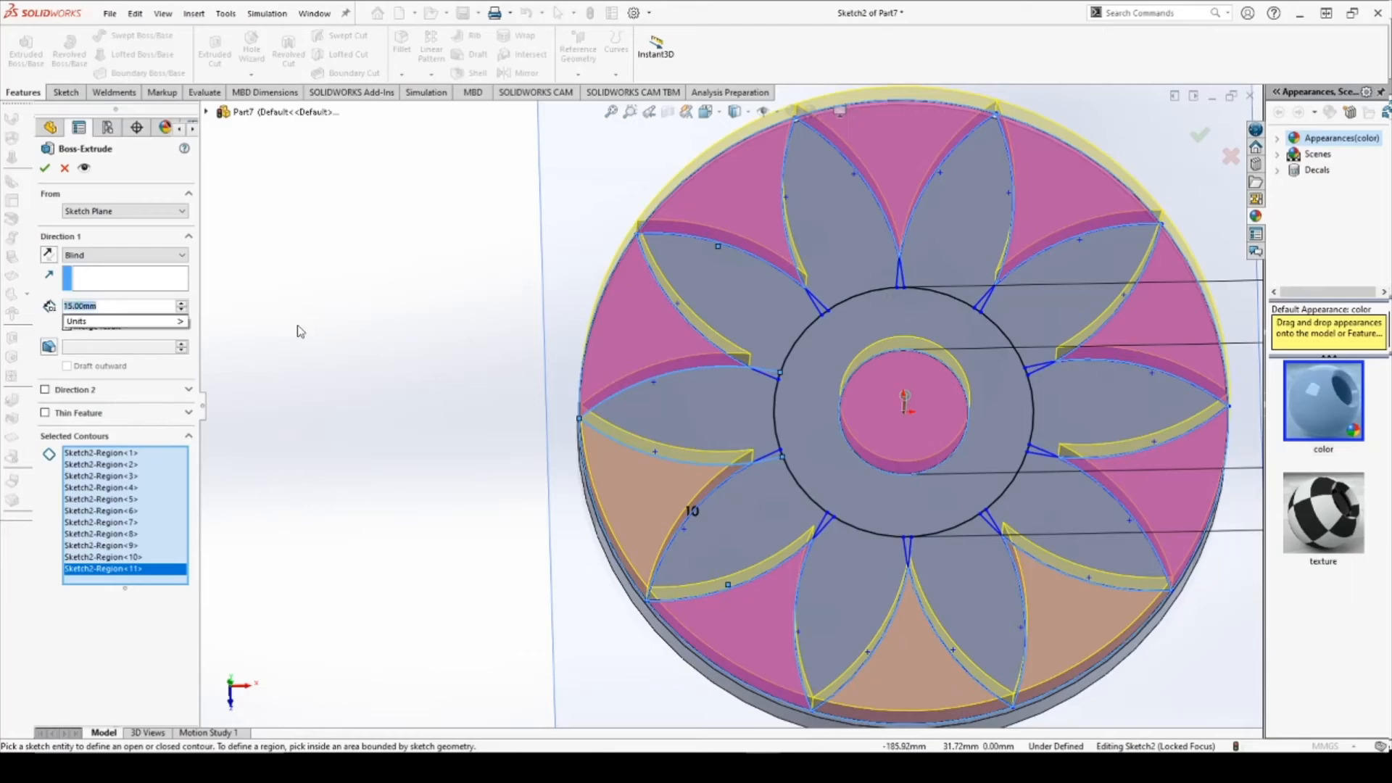
type("0")
key("Return")
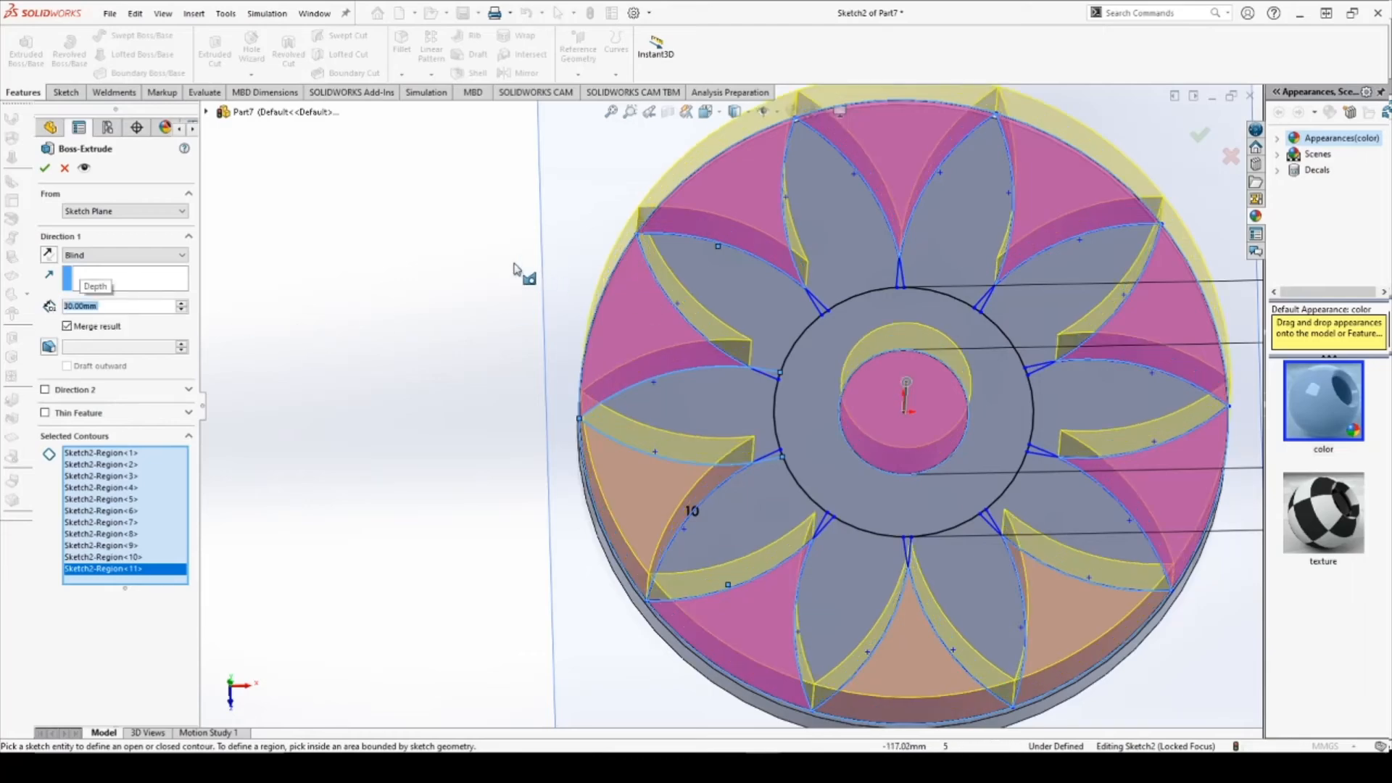
left_click(45, 169)
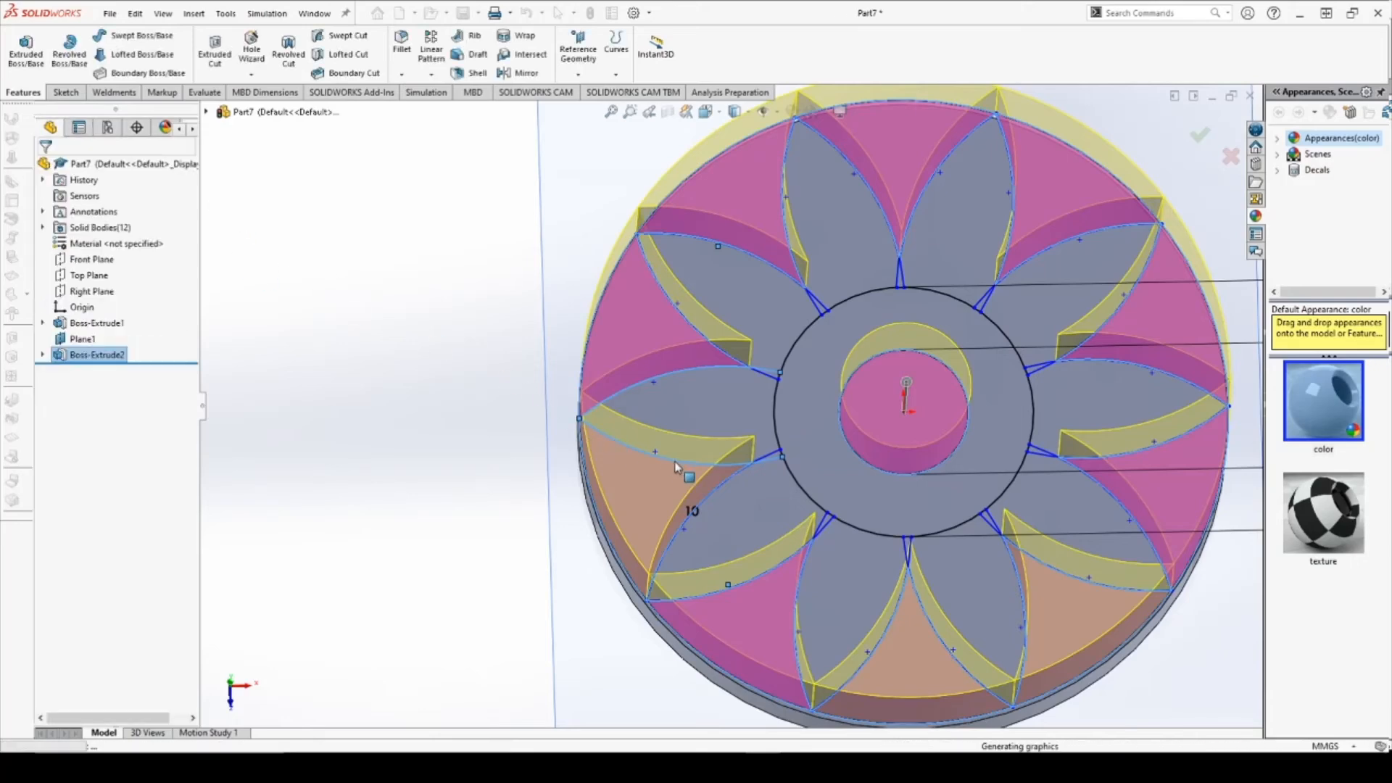
Start a Move/Copy Body operation with the ten extruded bodies between the petals and the central cylinder as bodies to move.
middle_click_drag(1003, 528, 895, 403)
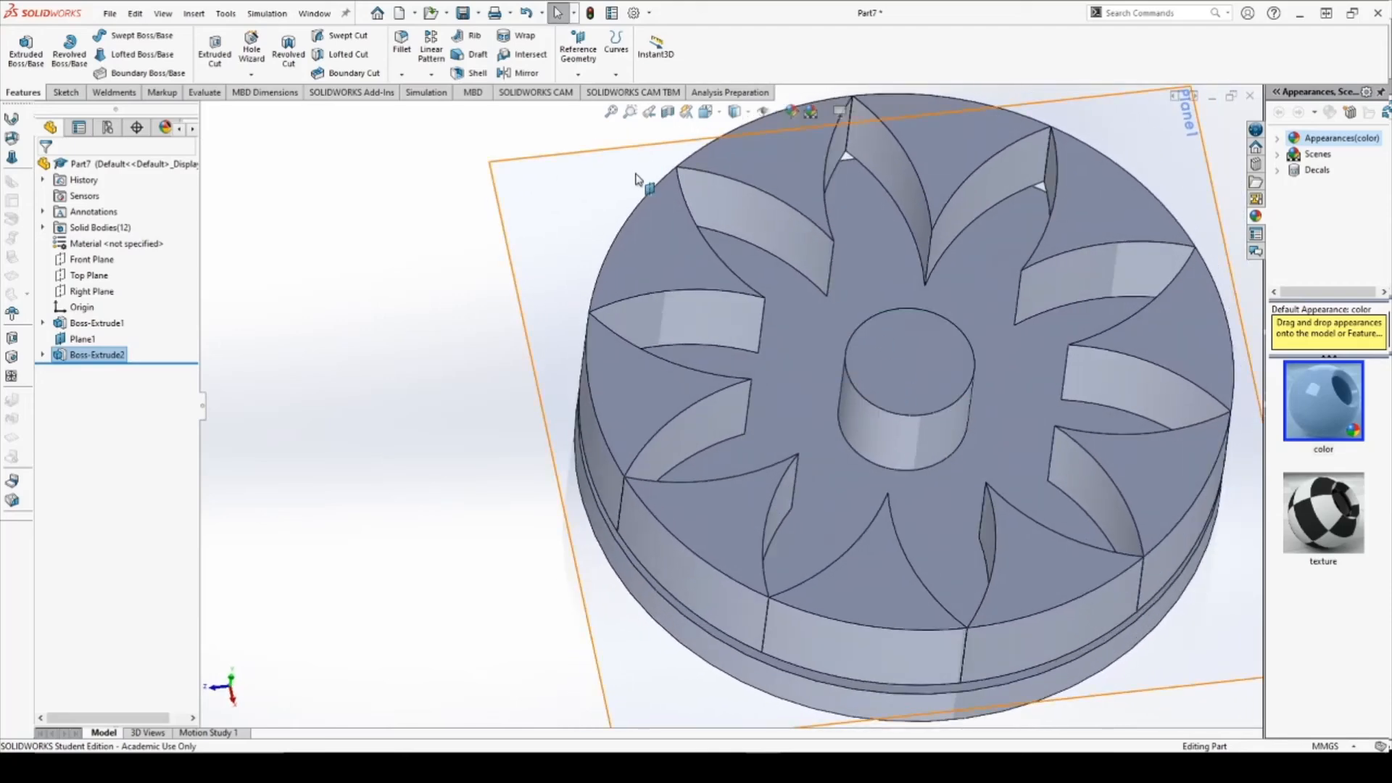
scroll(720, 248, "up", 3)
scroll(814, 339, "down", 2)
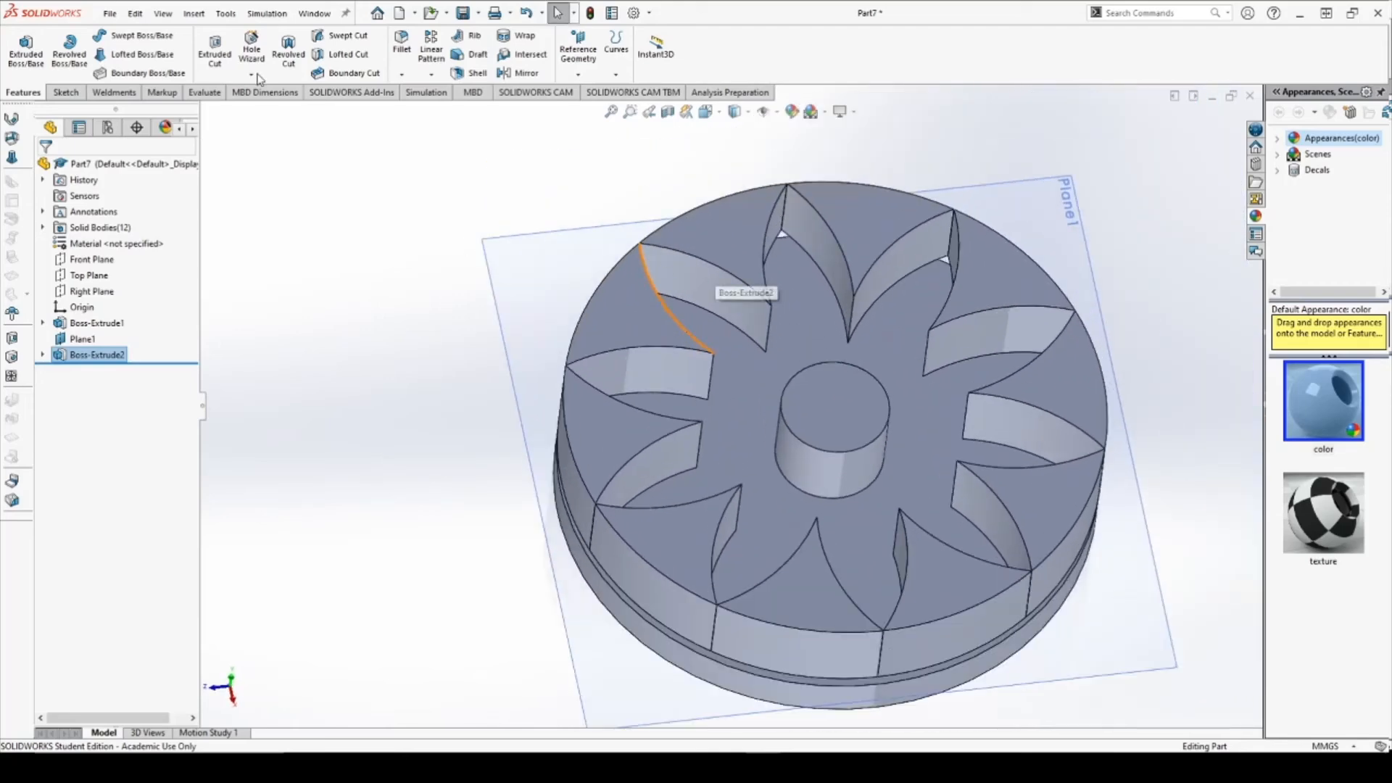
left_click(202, 18)
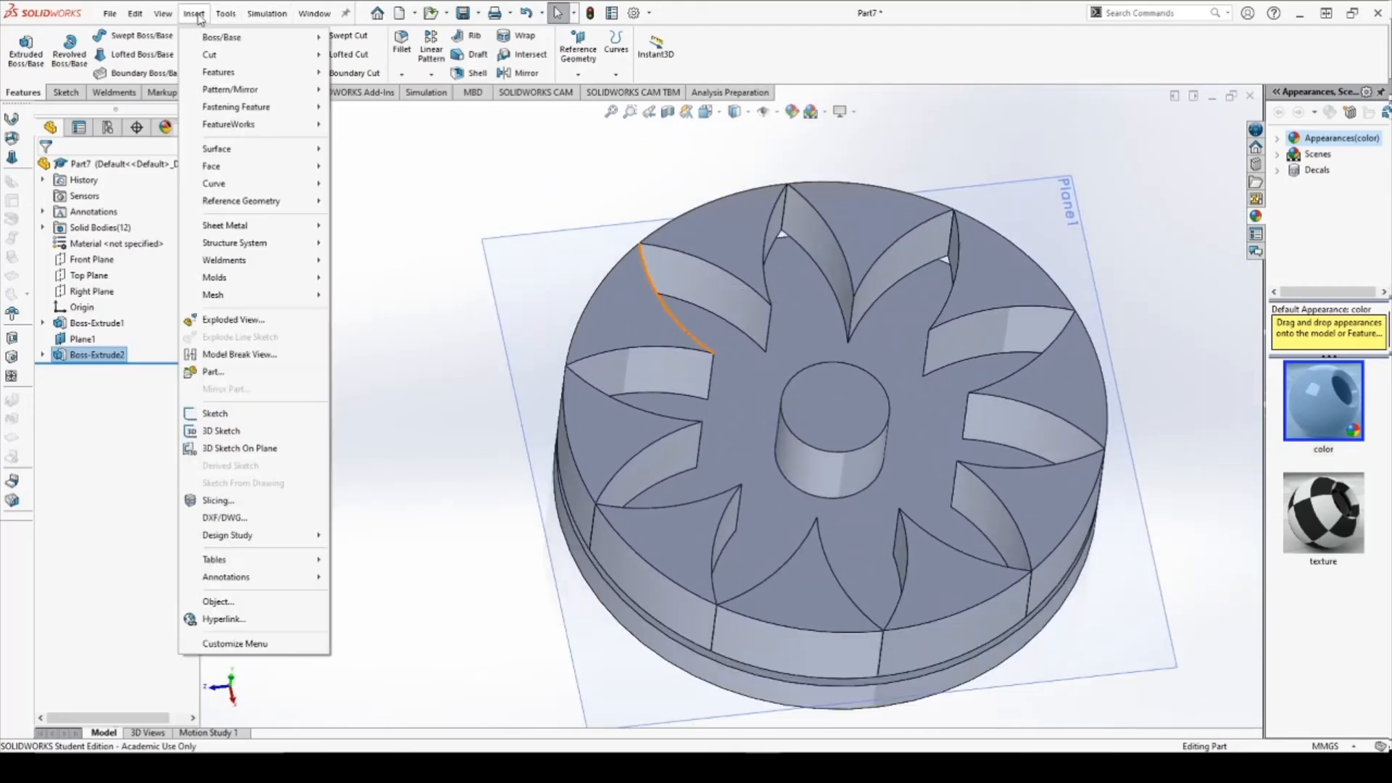
mouse_move(239, 71)
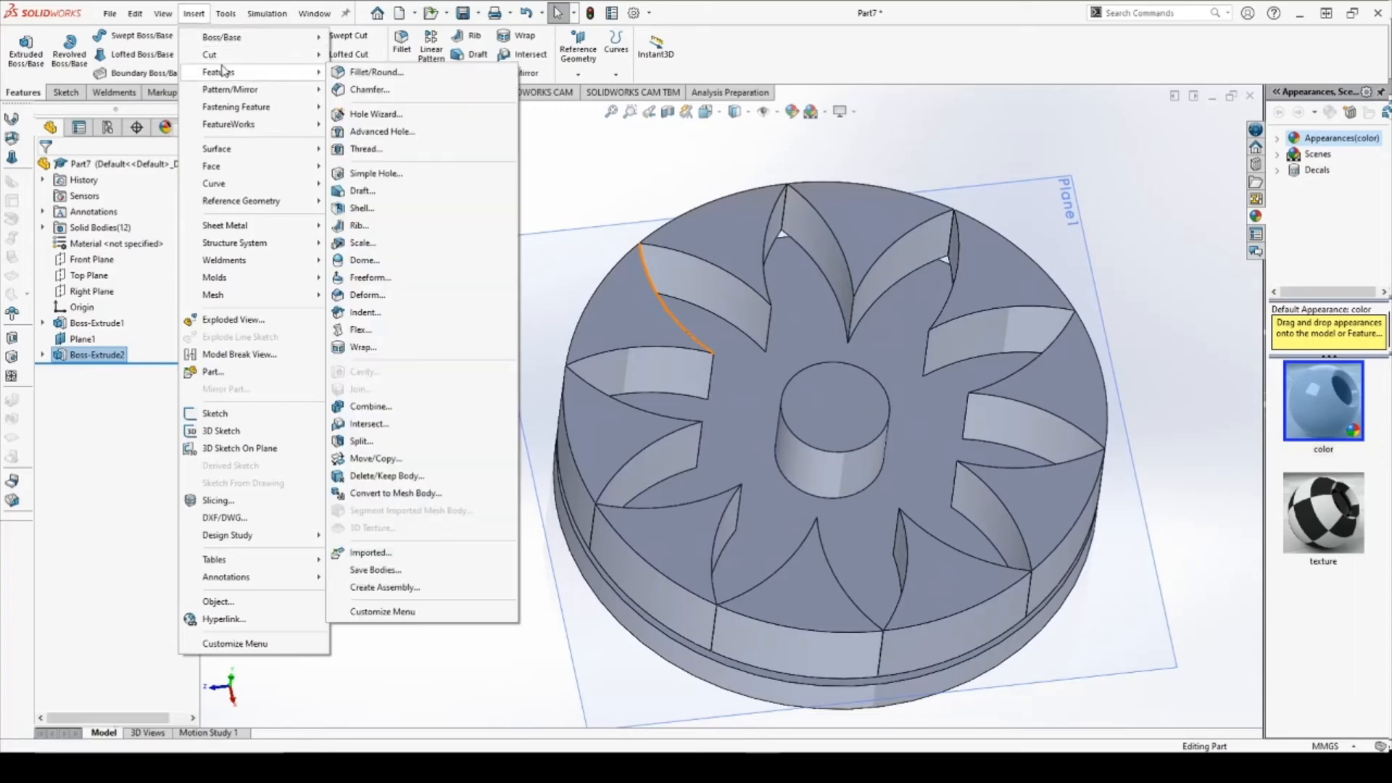
left_click(396, 462)
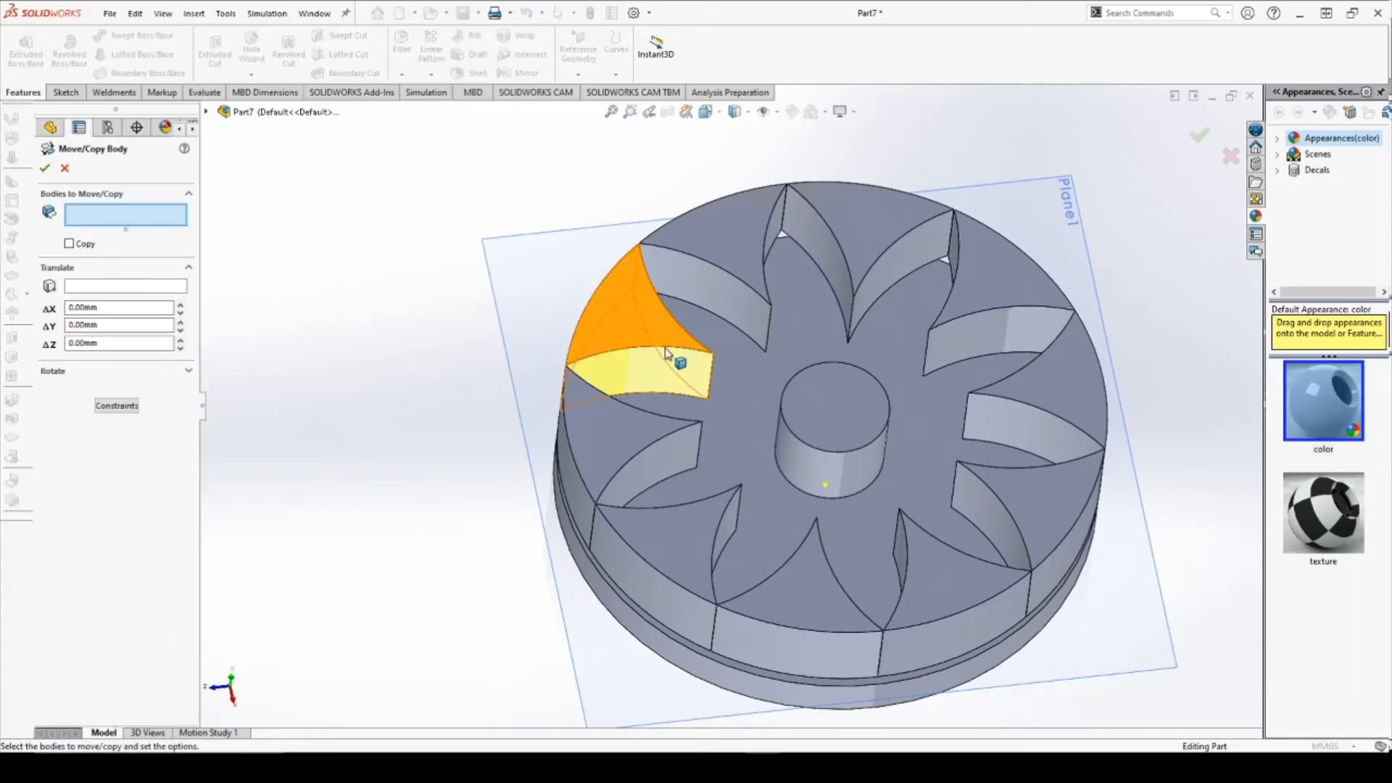
left_click(647, 324)
left_click(738, 246)
left_click(899, 239)
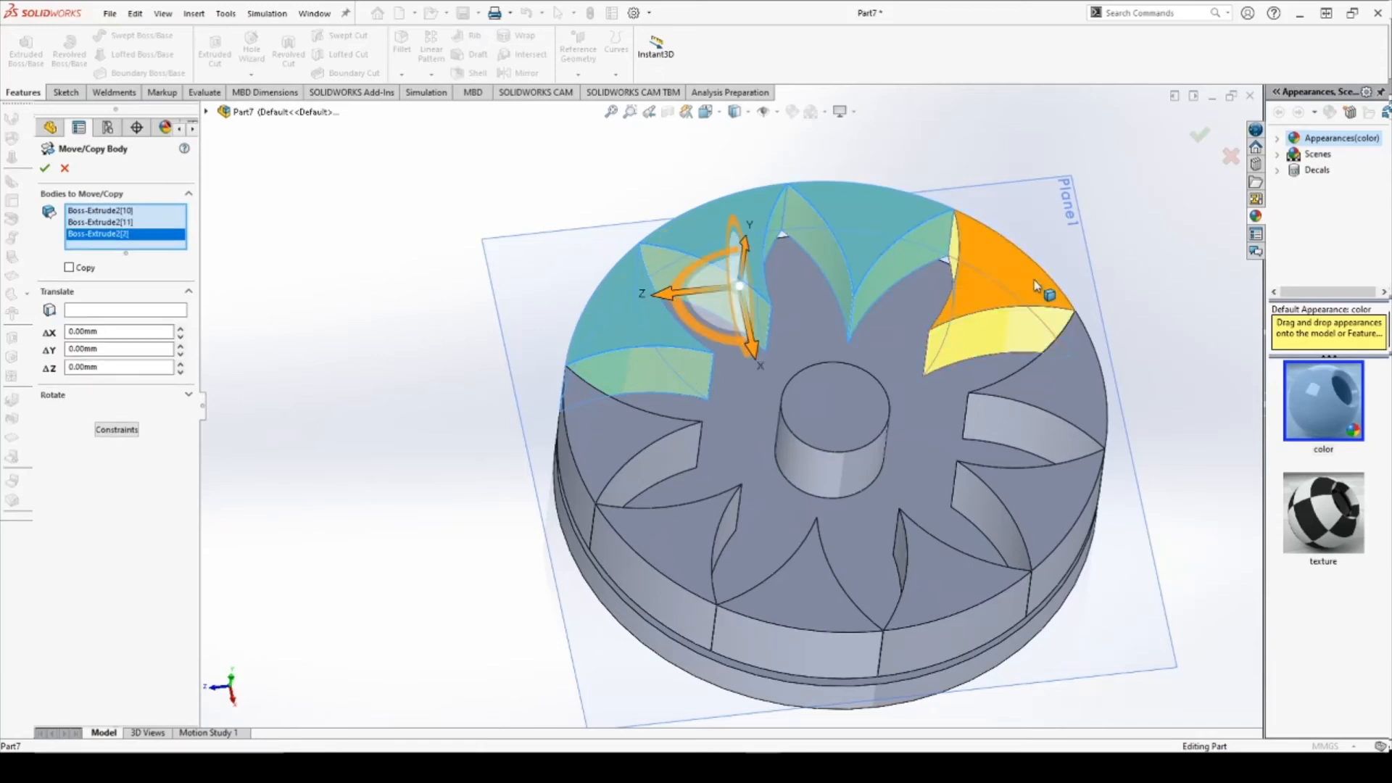
left_click(1029, 304)
left_click(1051, 390)
left_click(1034, 519)
left_click(944, 606)
left_click(797, 621)
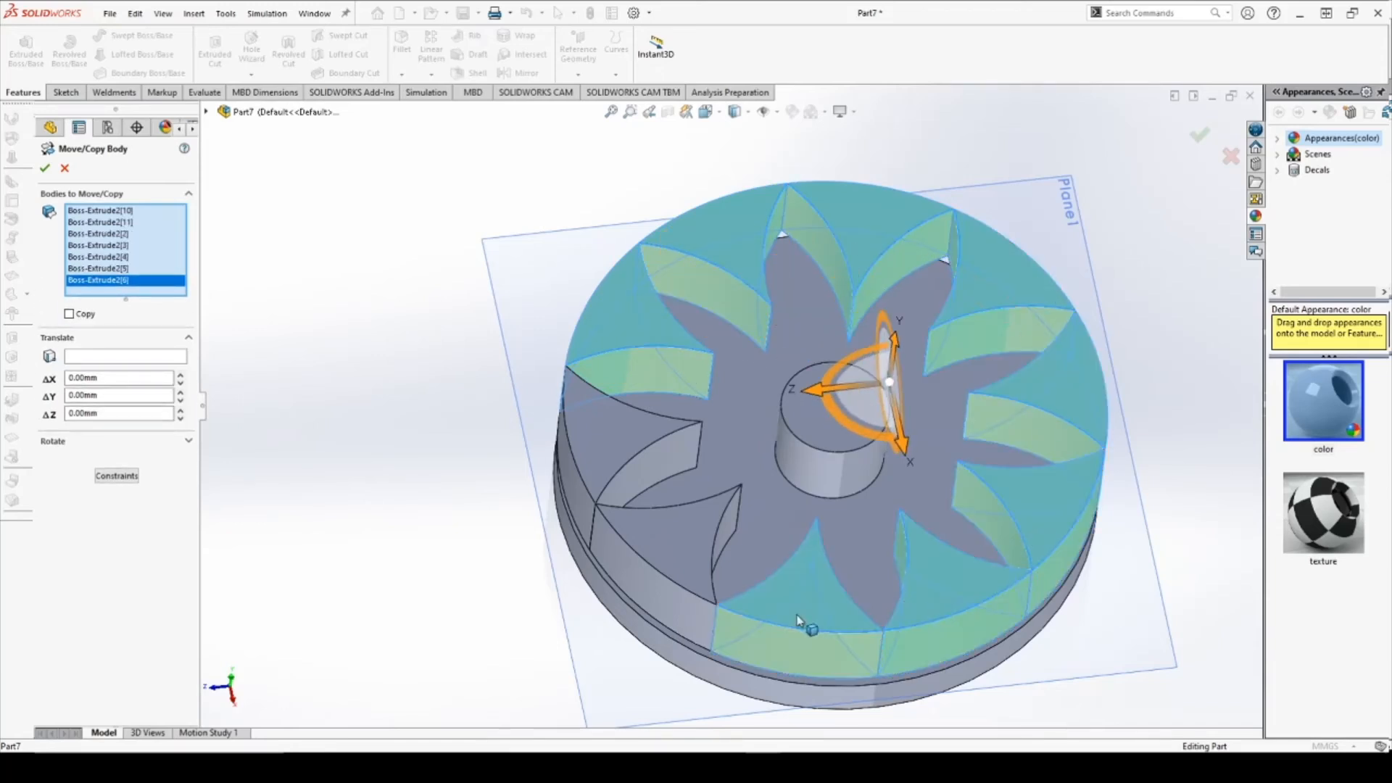
left_click(675, 557)
left_click(603, 447)
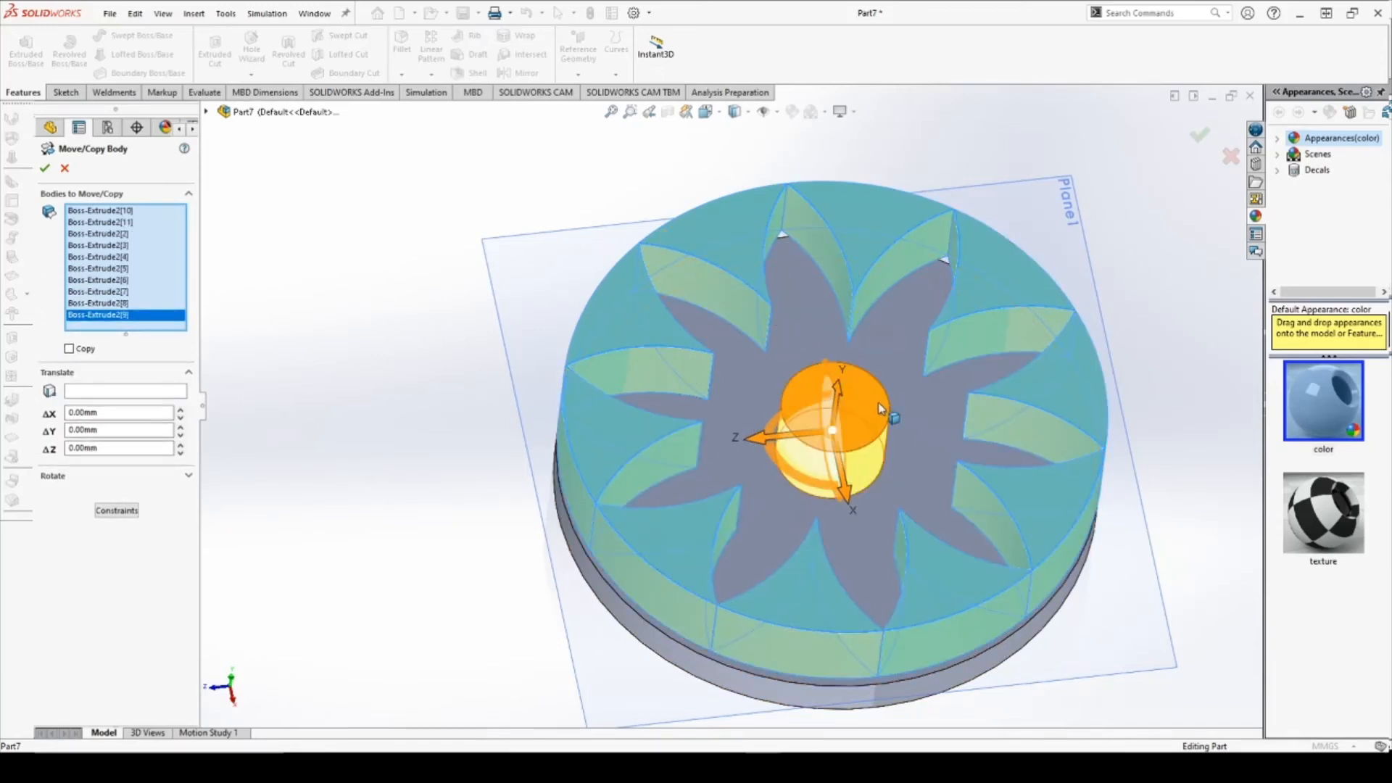
left_click(872, 477)
Translate the selected bodies straight down through the disc by about 26 mm along Y, judging it from the Right view.
key("space")
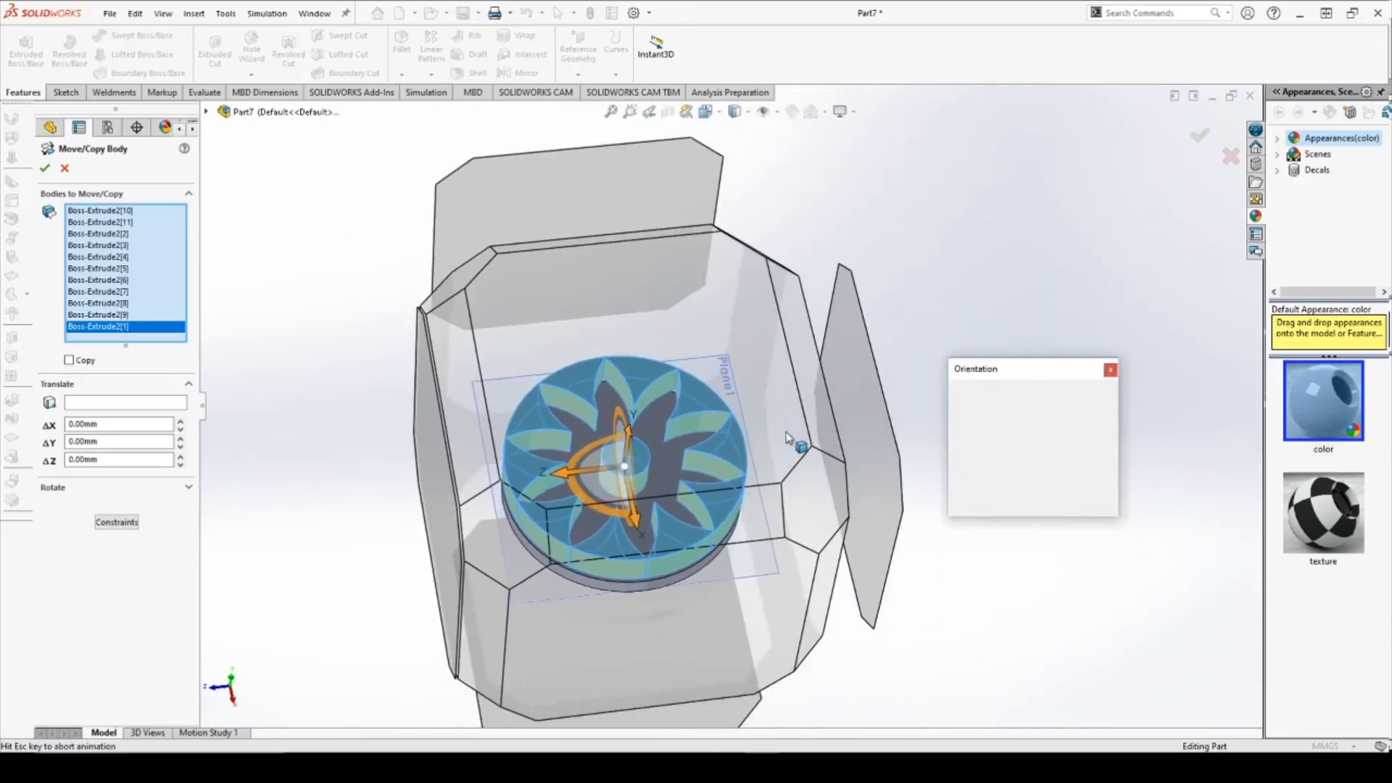
left_click(641, 586)
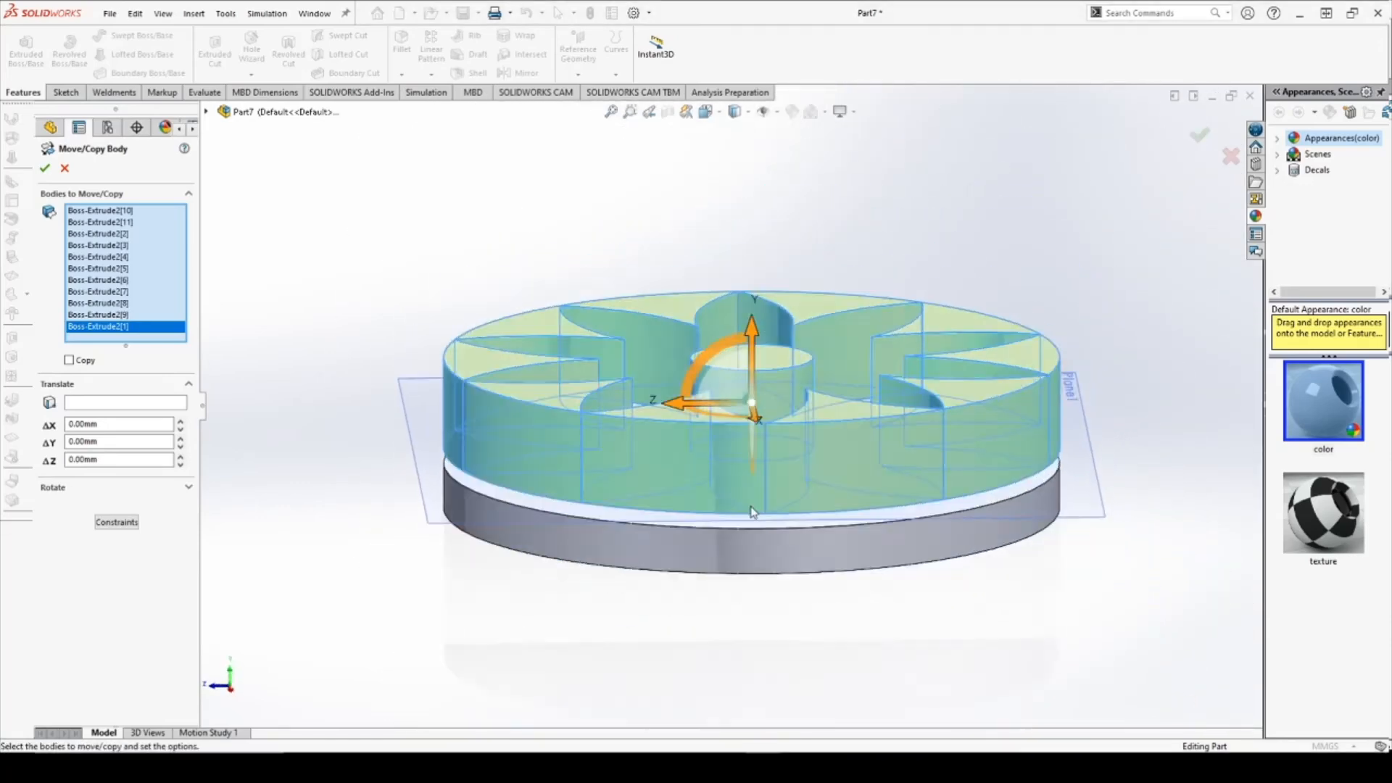
left_click_drag(735, 336, 739, 367)
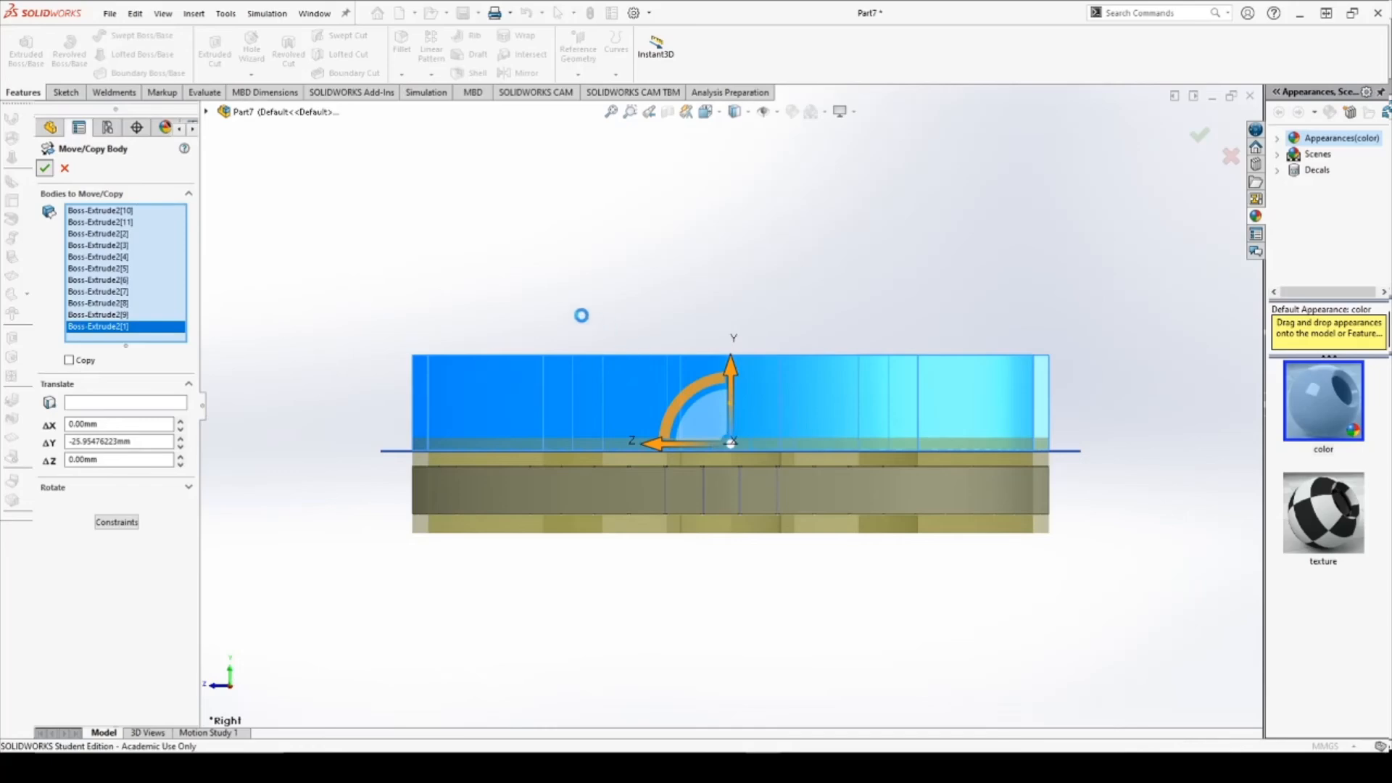
key("Return")
Start a Combine feature of the Subtract type with the disc as the main body.
middle_click_drag(731, 342, 786, 453)
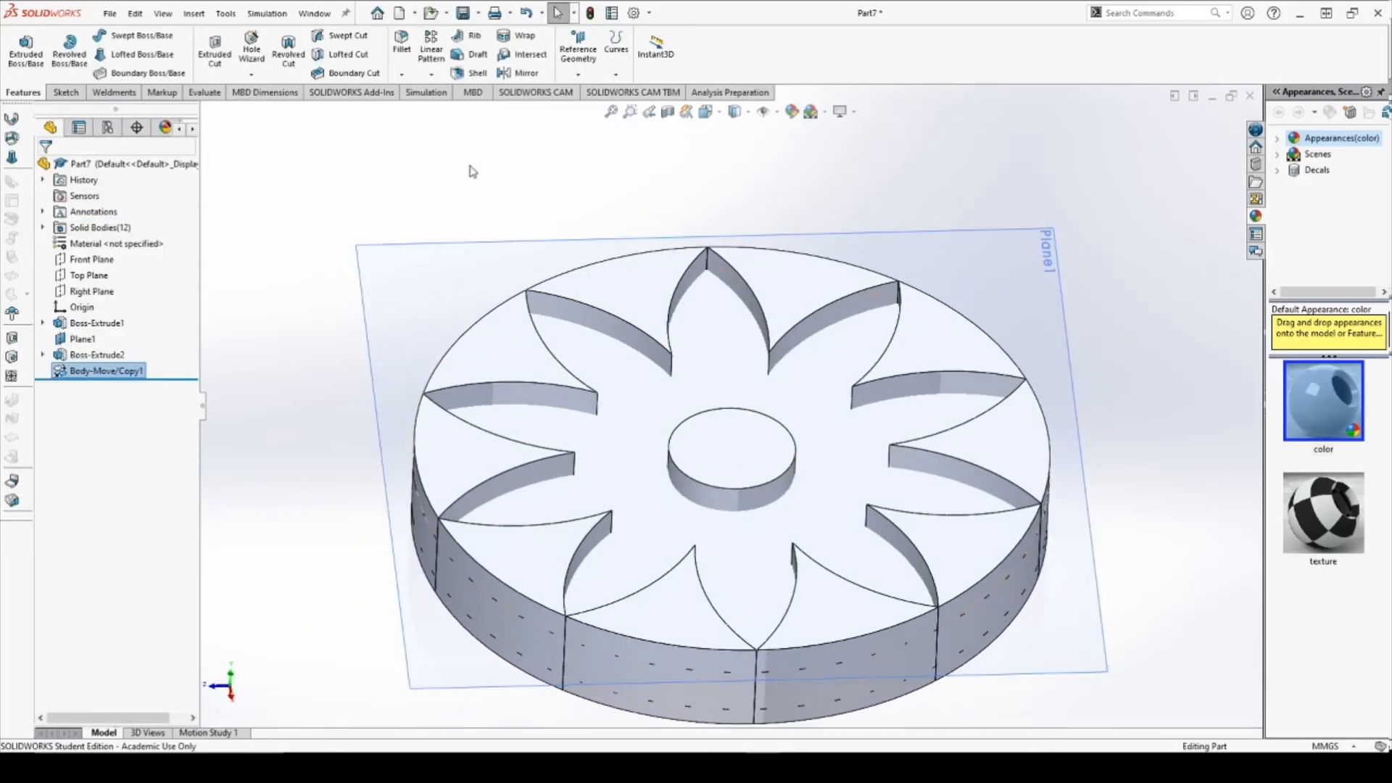
left_click(194, 14)
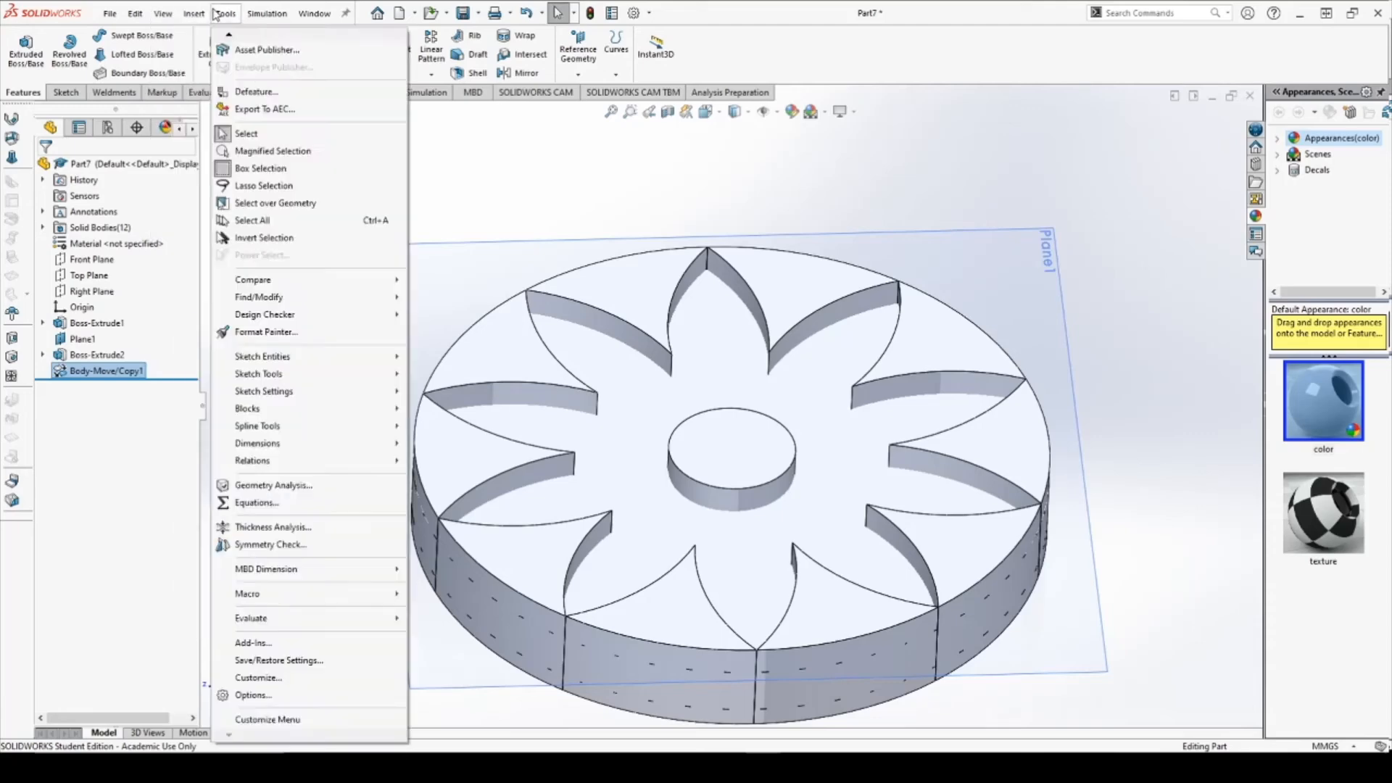
mouse_move(229, 17)
mouse_move(275, 71)
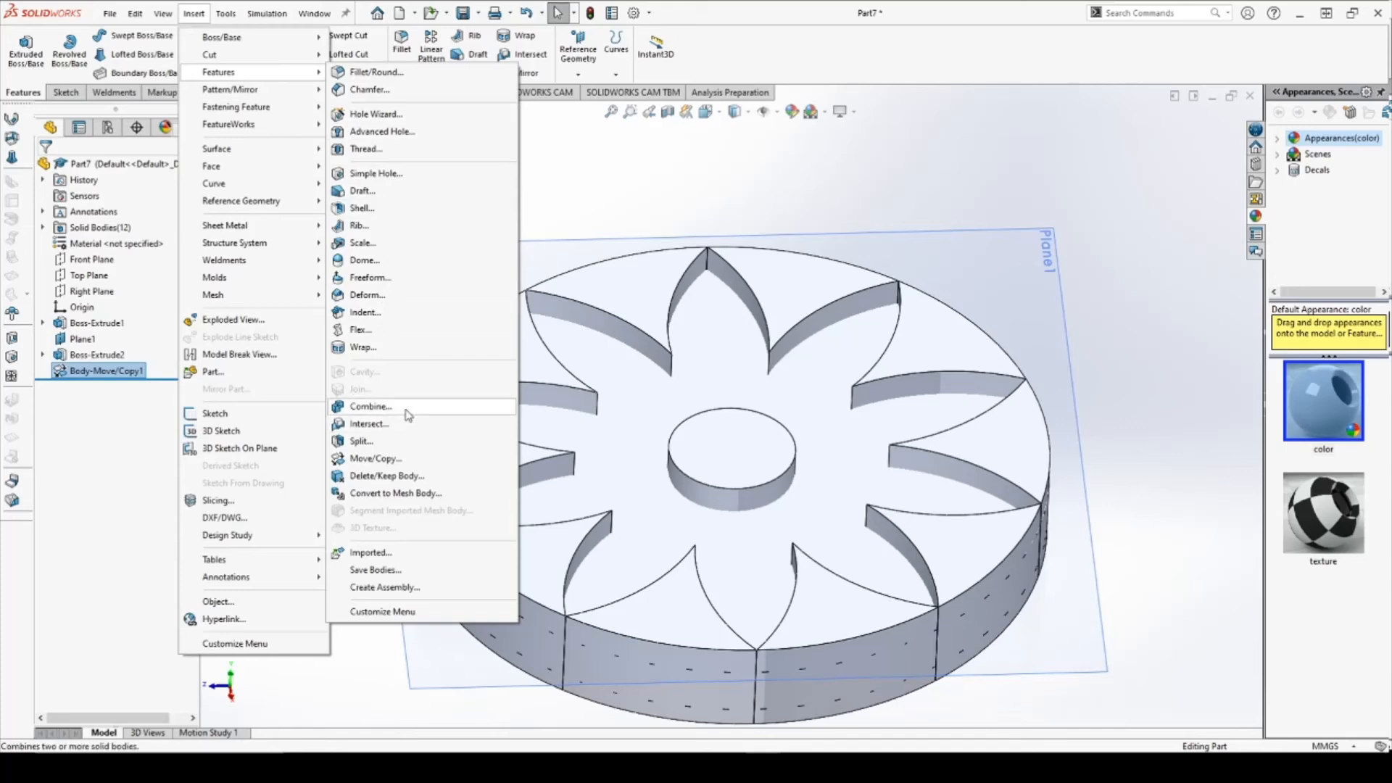
left_click(371, 407)
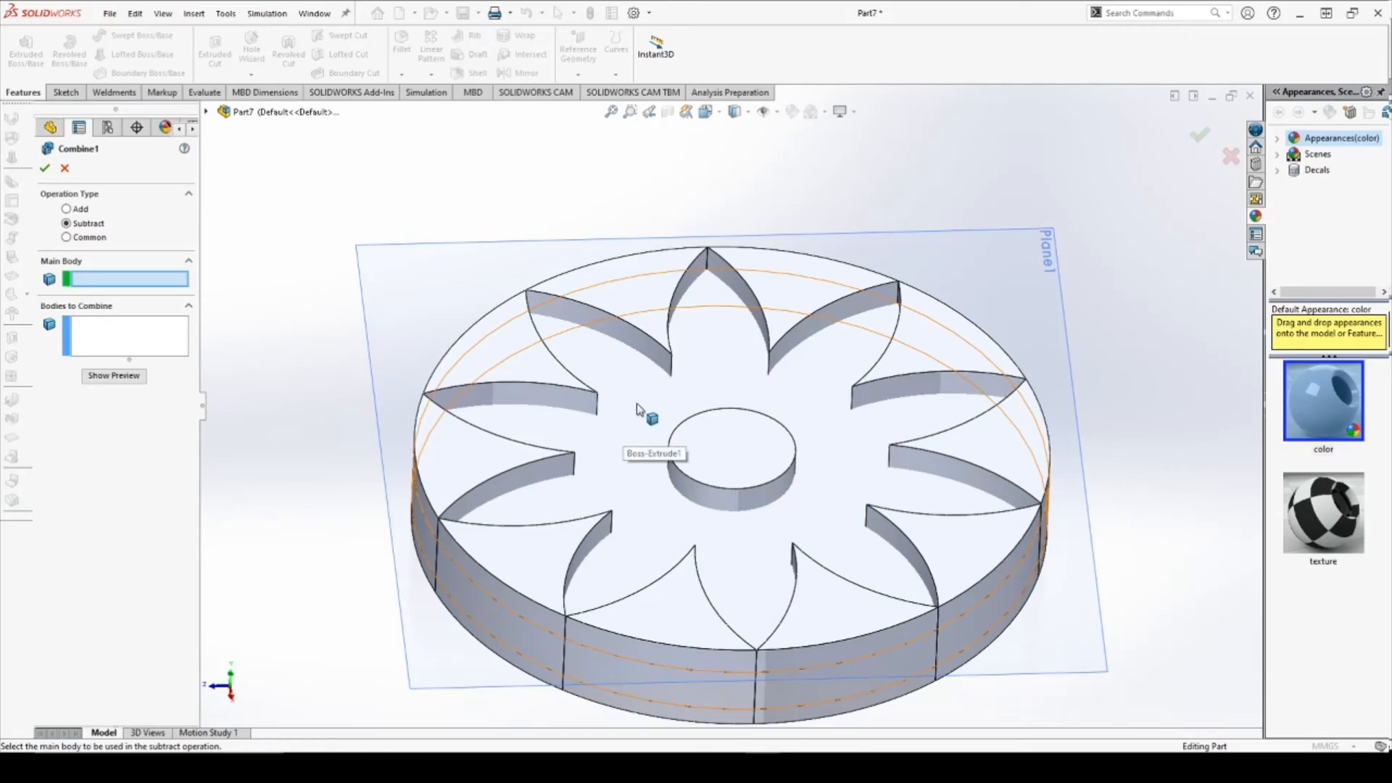
left_click(647, 428)
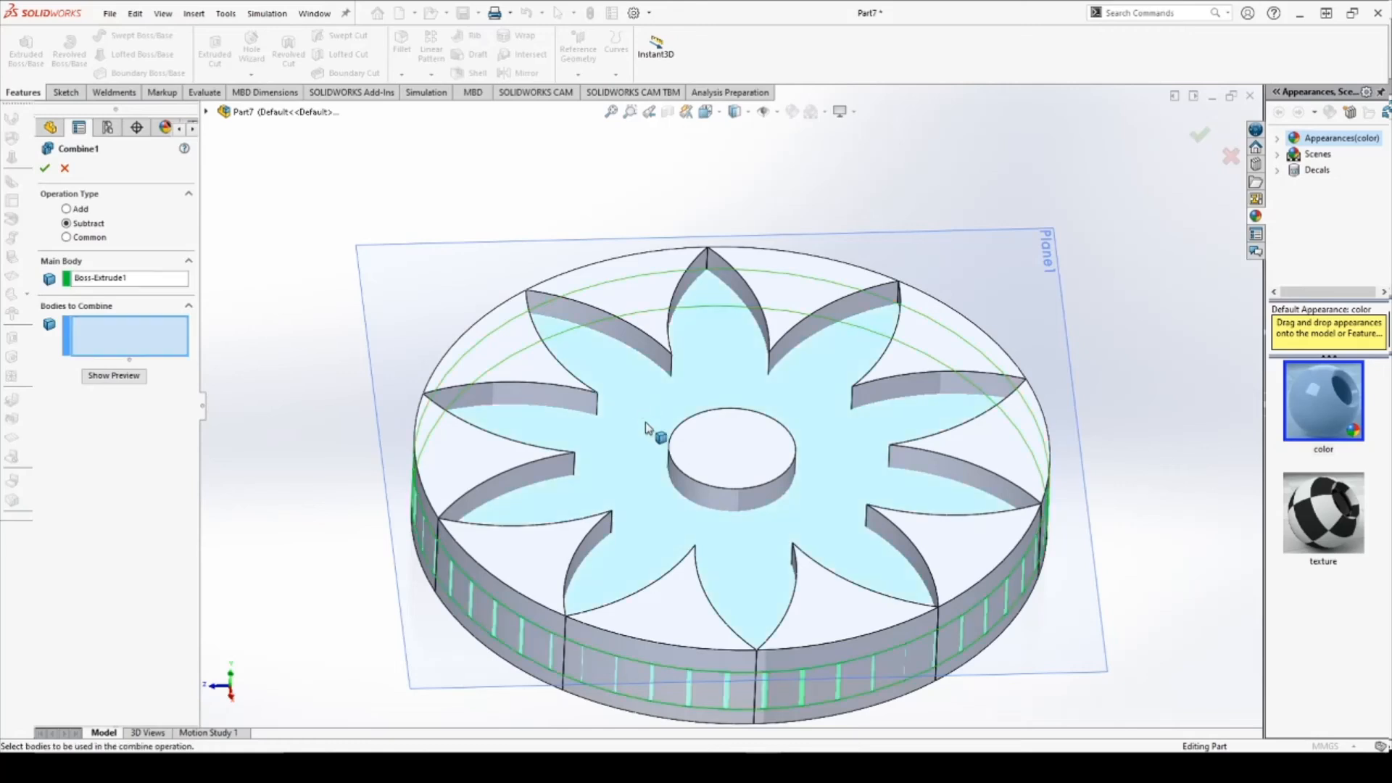
Subtract the ten moved bodies between the petals and the central cylinder from the disc.
left_click(618, 288)
left_click(754, 275)
left_click(965, 346)
left_click(1011, 475)
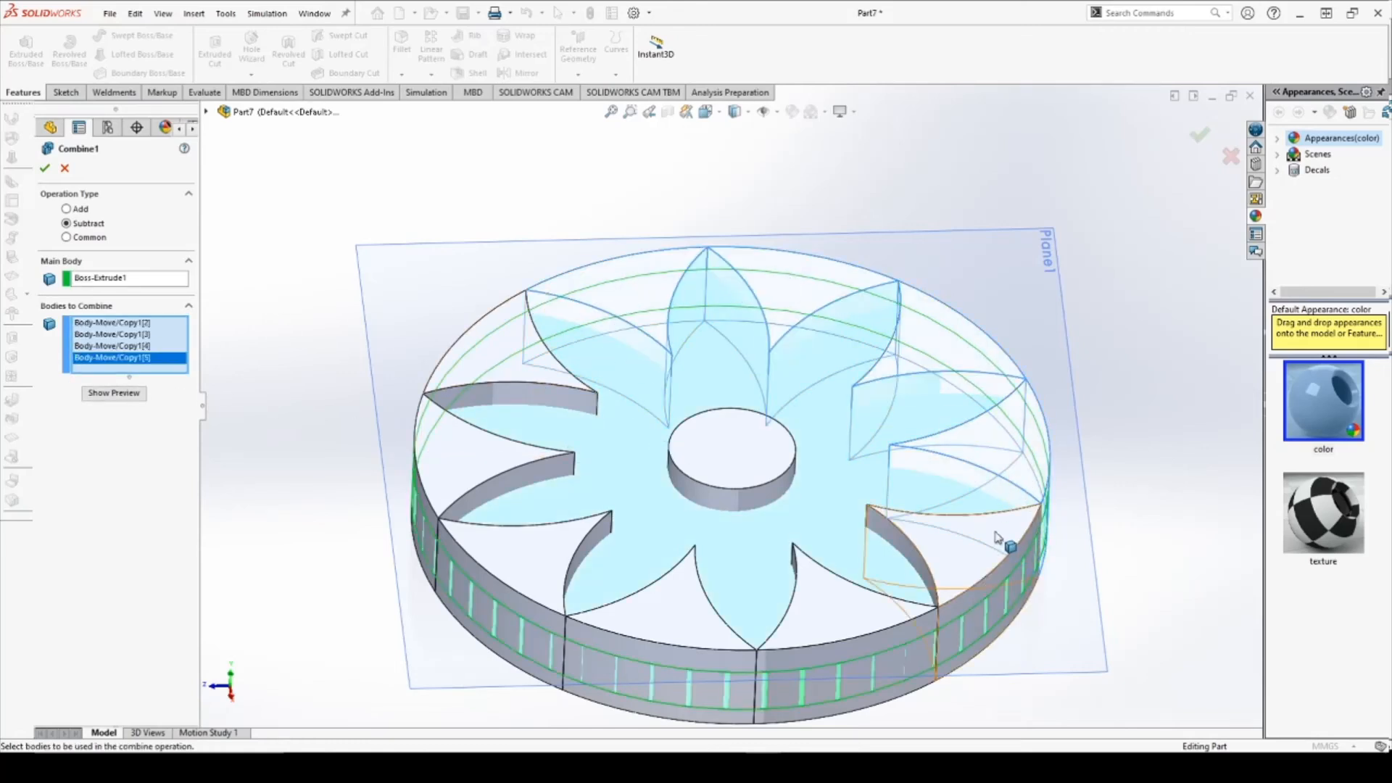
left_click(990, 573)
left_click(833, 655)
left_click(617, 622)
left_click(450, 561)
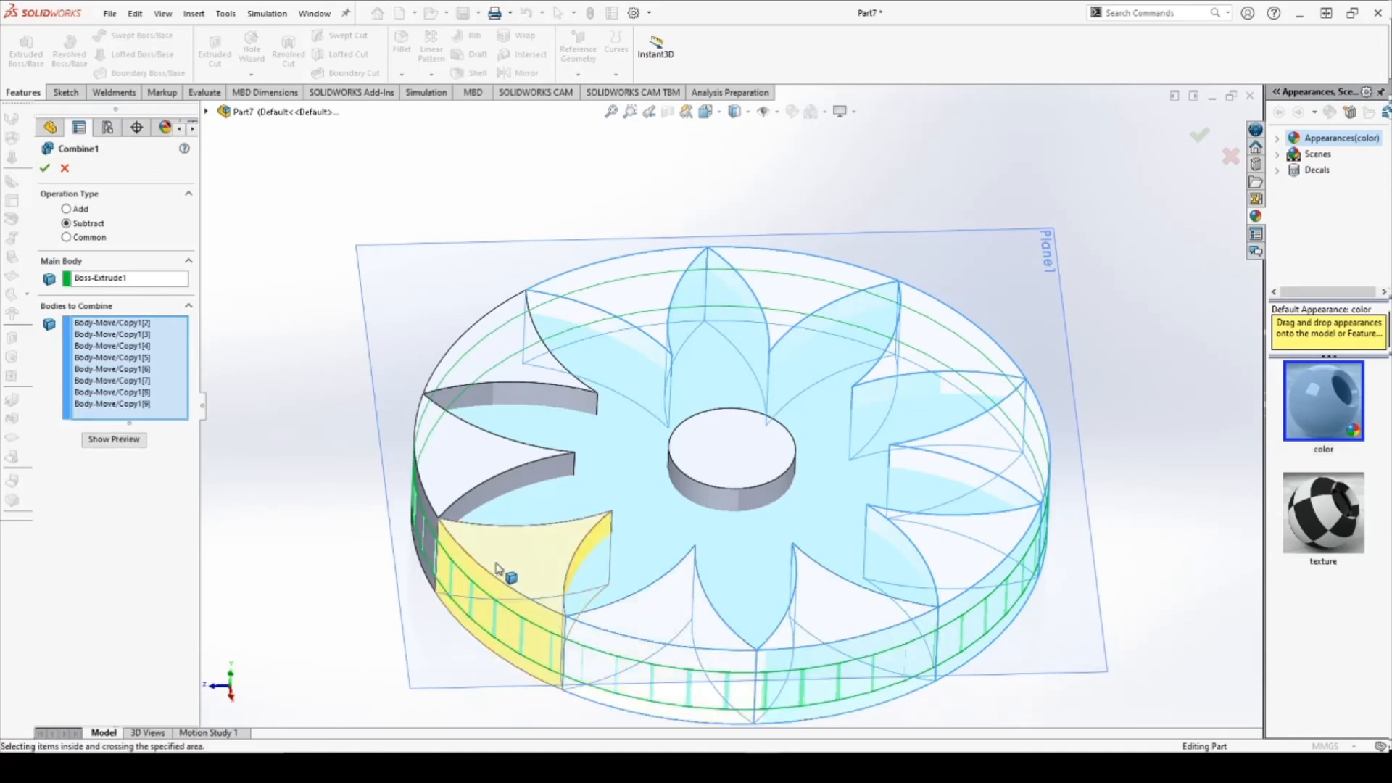
left_click(460, 472)
left_click(523, 366)
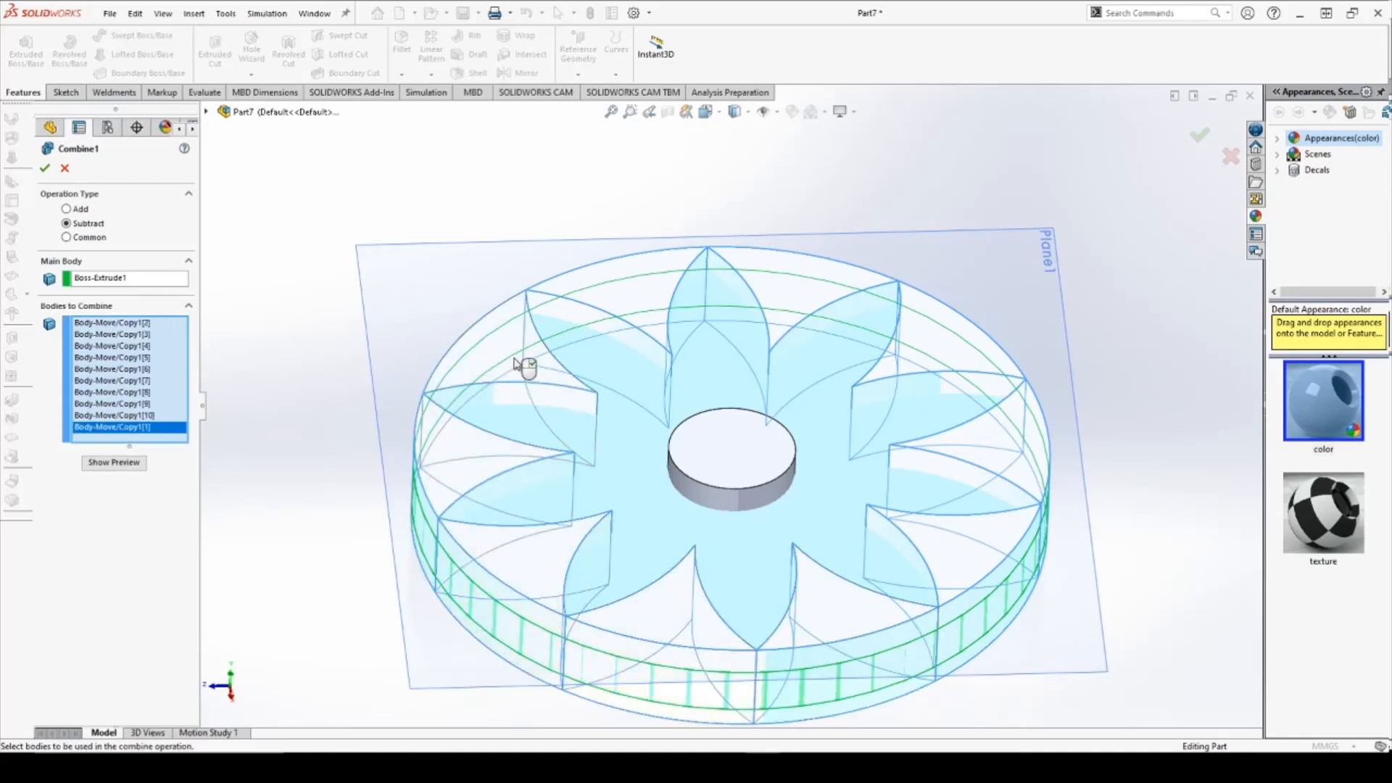
left_click(729, 462)
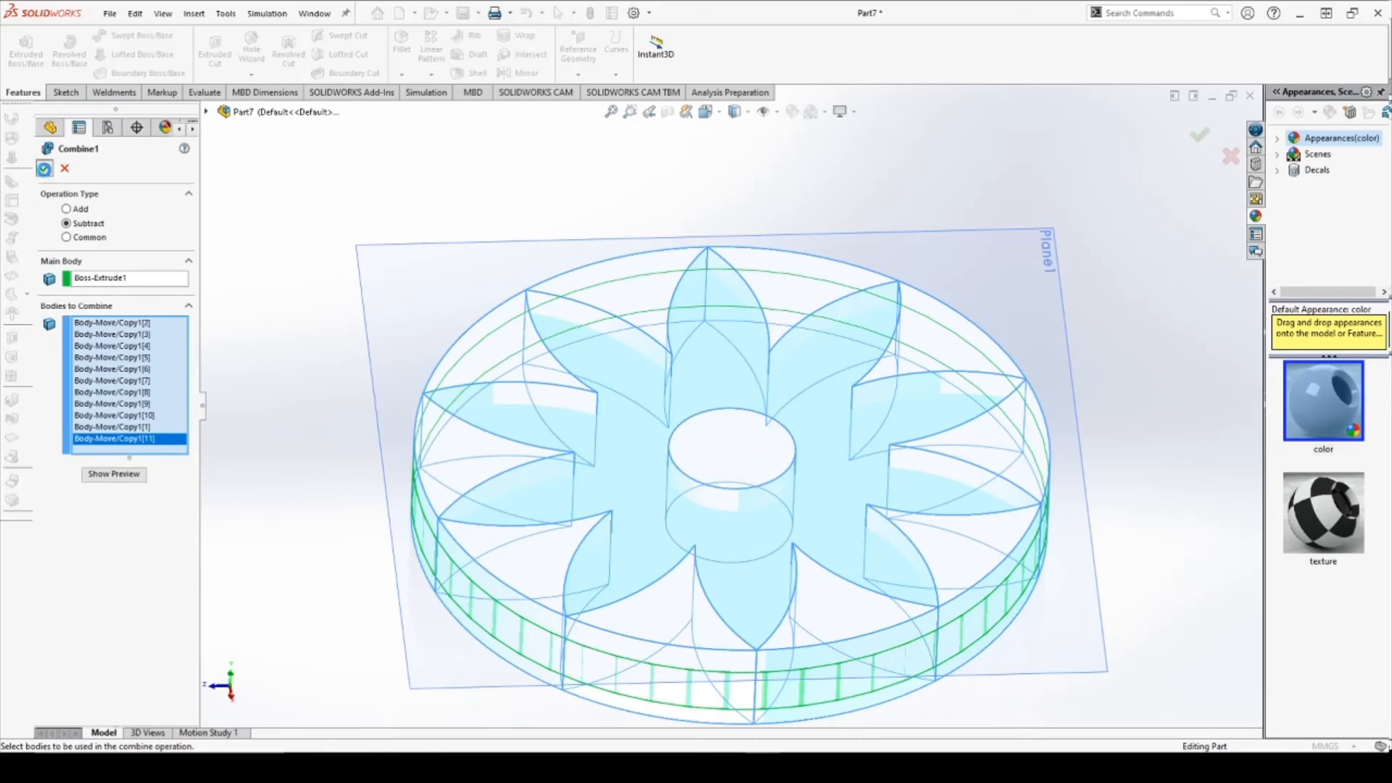
Hide the reference plane Plane1 around the flower-shaped body.
mouse_move(771, 547)
middle_mouse_down()
mouse_move(946, 466)
mouse_move(928, 405)
middle_mouse_up()
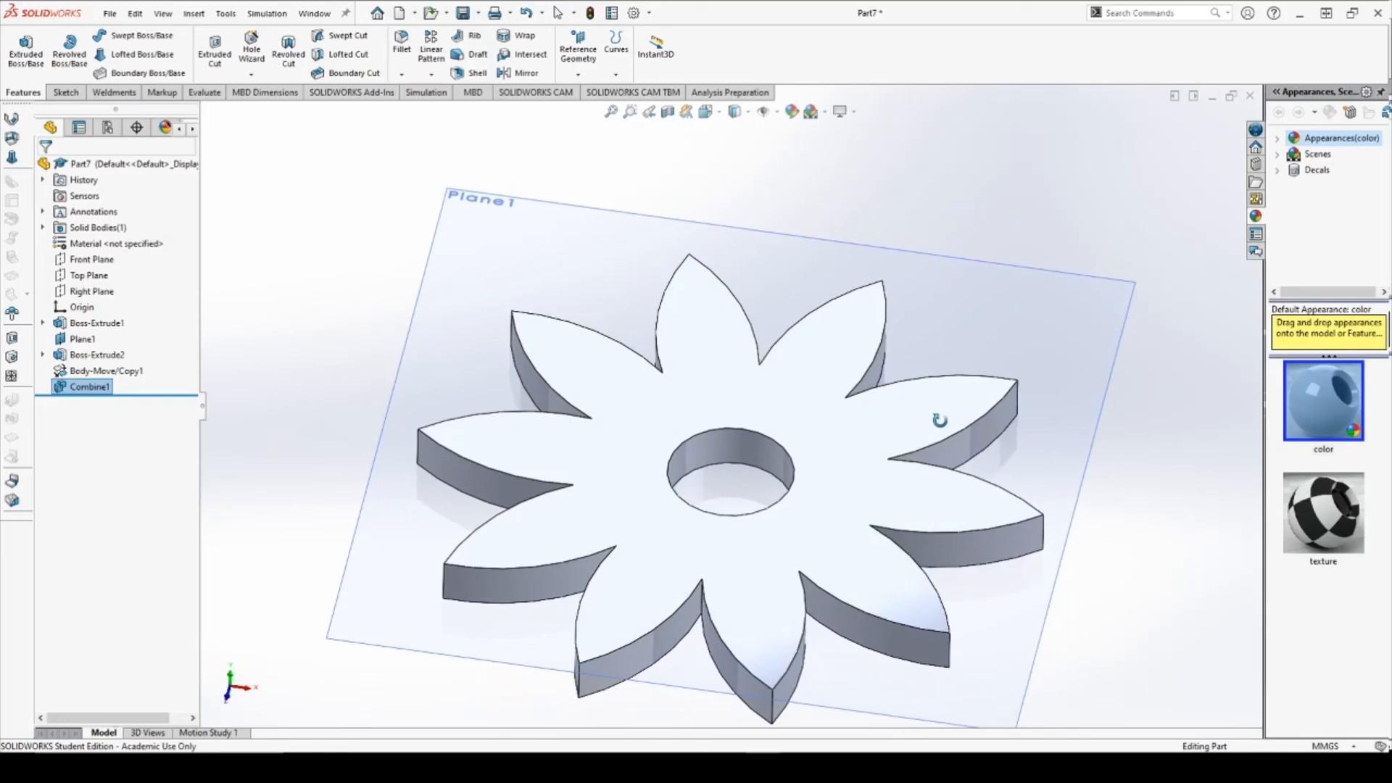
left_click(523, 243)
left_click(588, 200)
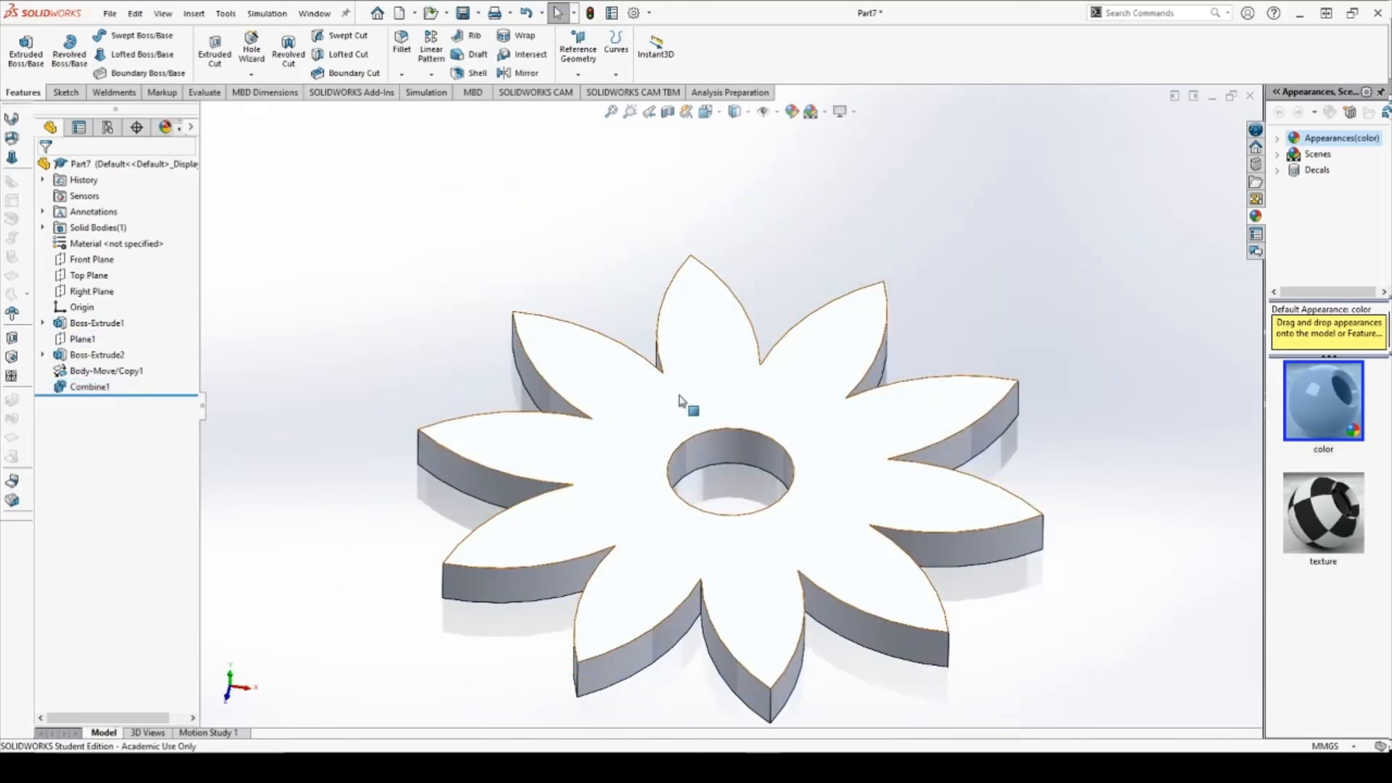
Open the colour appearance settings for the whole part.
scroll(737, 513, "up", 3)
left_click(829, 492)
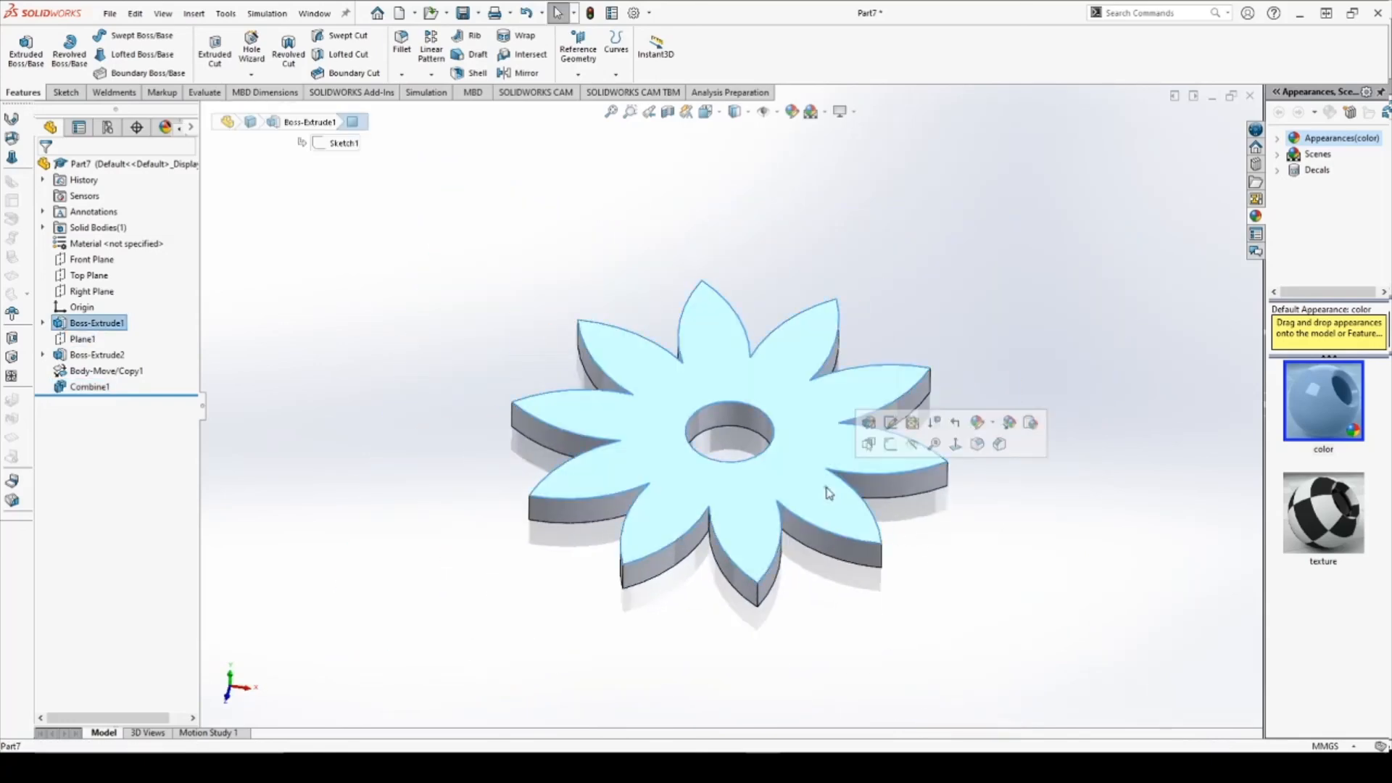
left_click(995, 425)
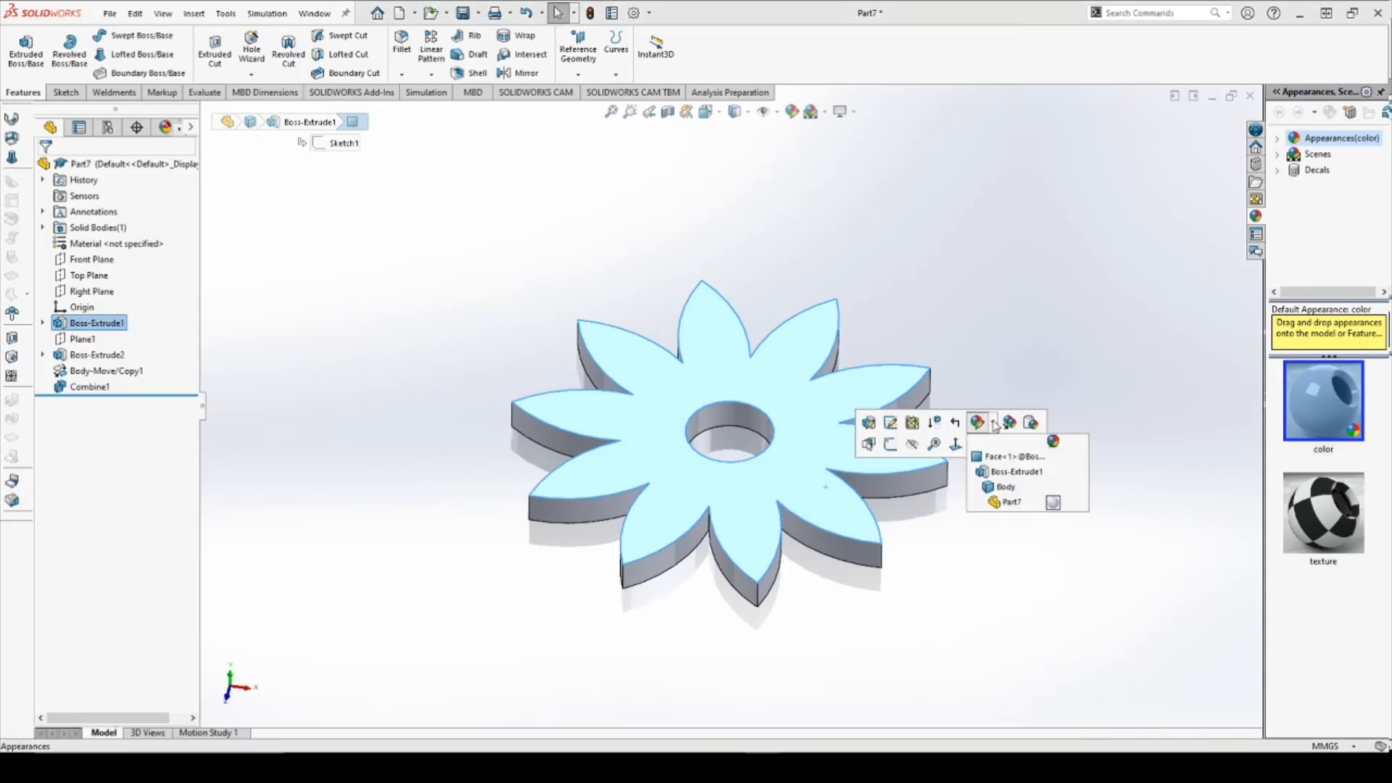
left_click(1012, 503)
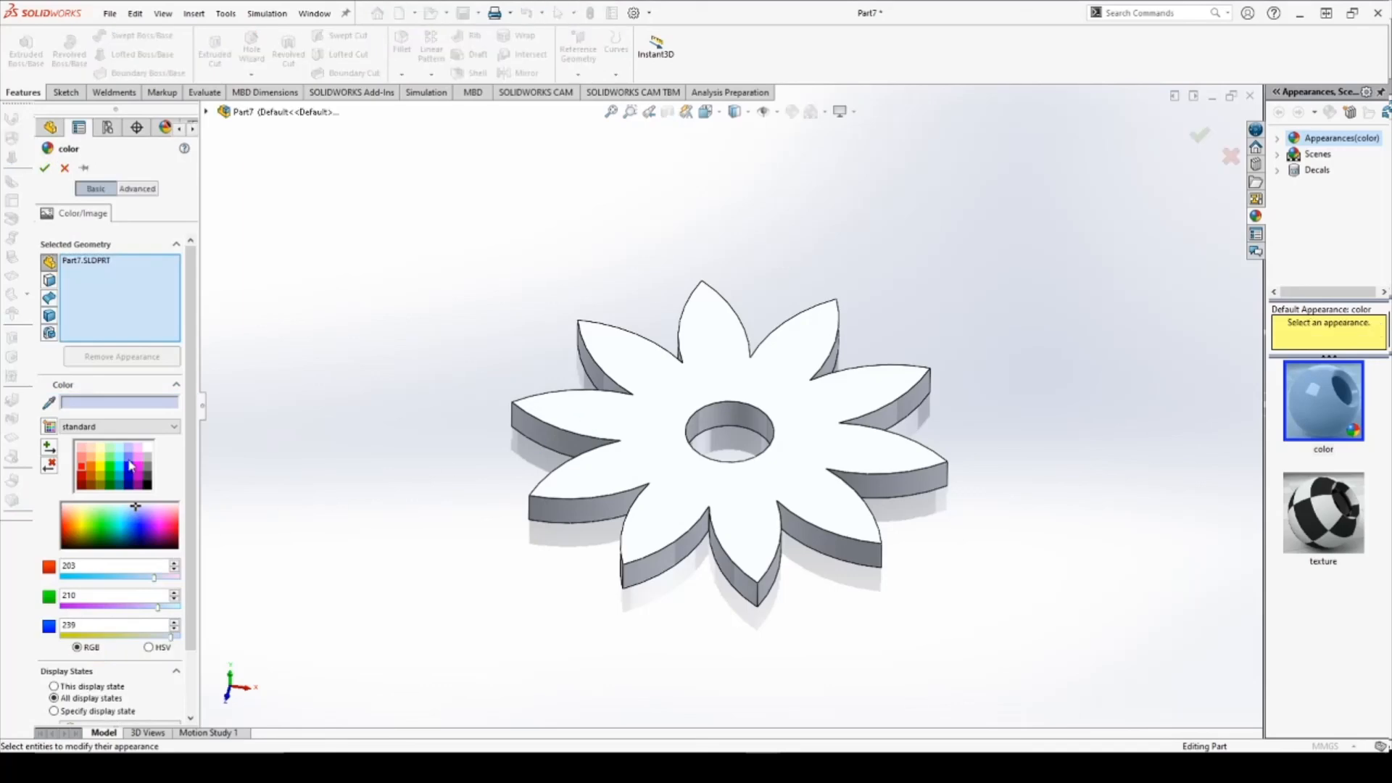
Try several standard colours on the part and apply the light blue with RGB 128, 128, 255.
left_click(128, 465)
left_click(129, 457)
left_click(129, 467)
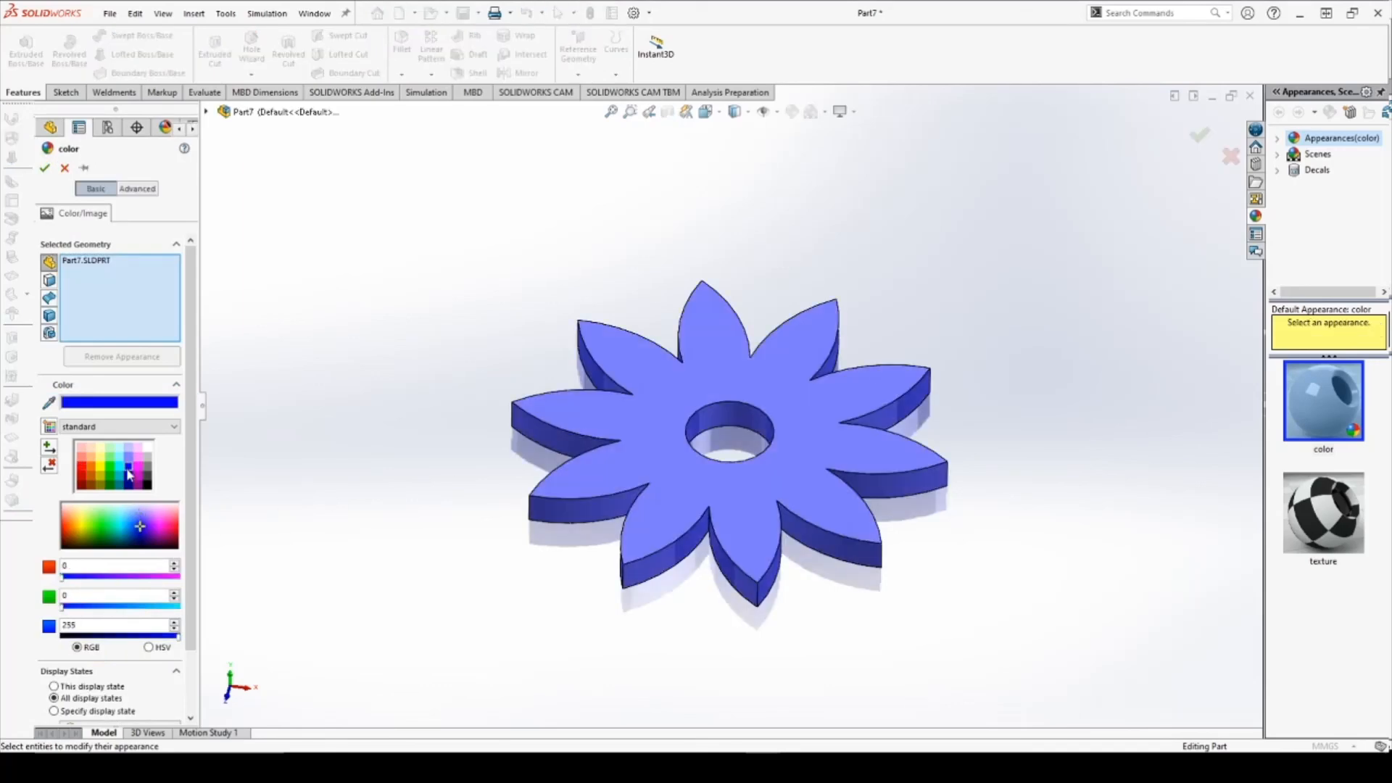
left_click(121, 457)
left_click(120, 465)
left_click(138, 448)
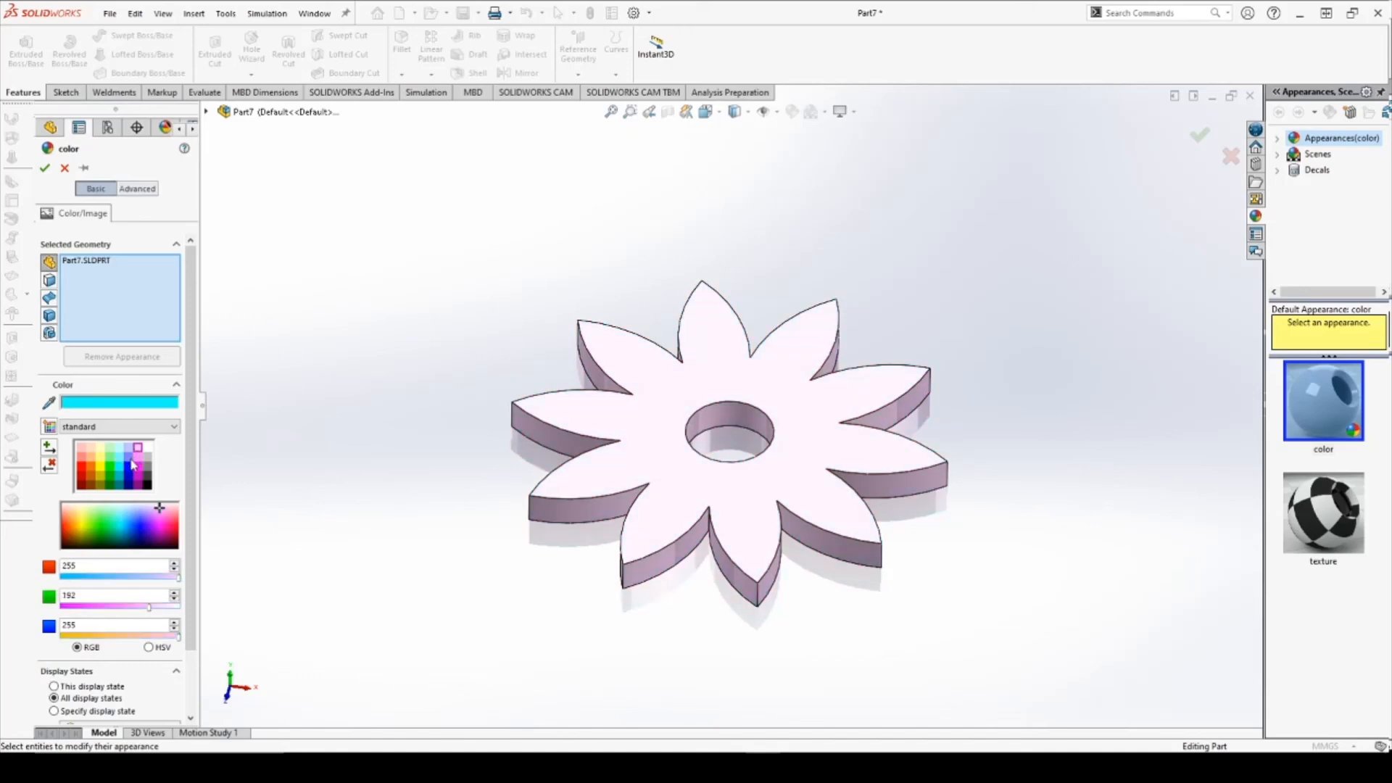
left_click(128, 456)
middle_click_drag(282, 494, 629, 537)
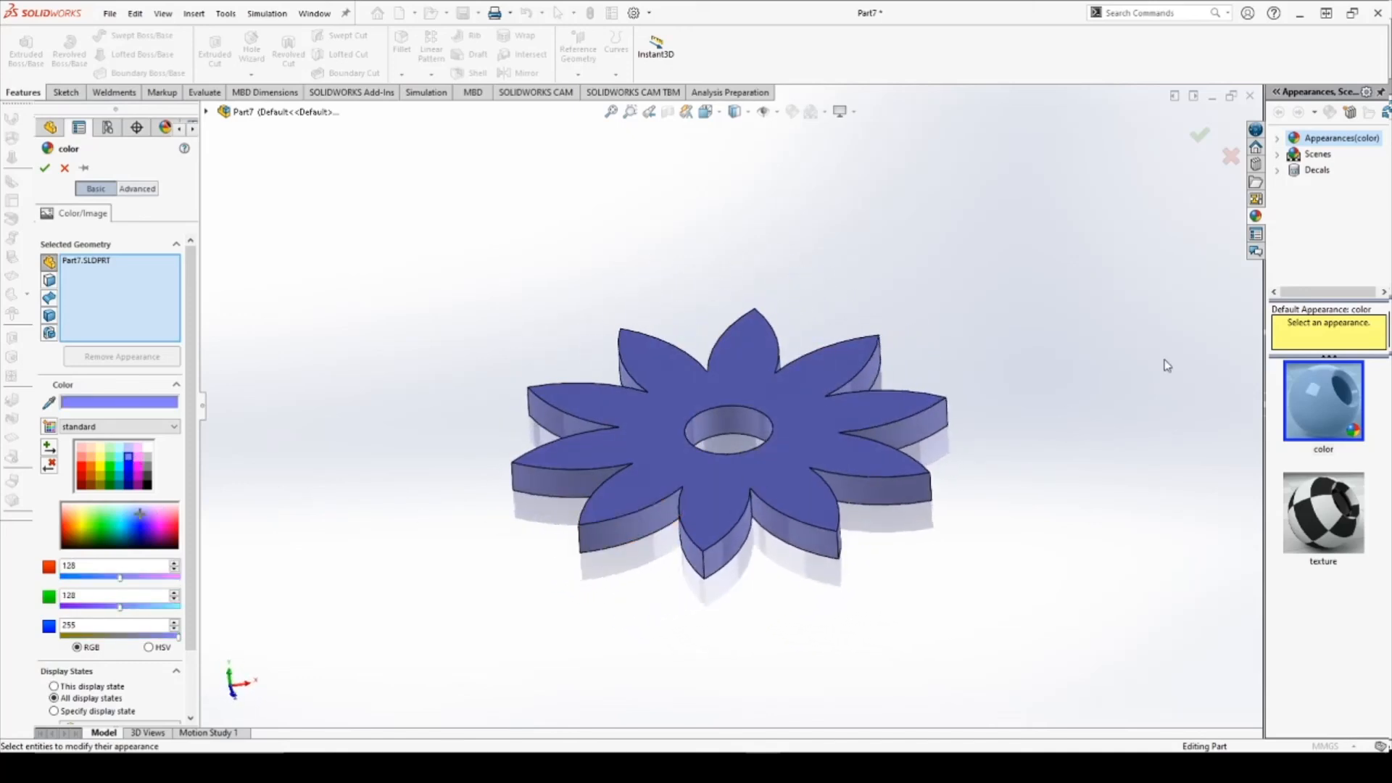
left_click(1279, 138)
scroll(1333, 218, "down", 3)
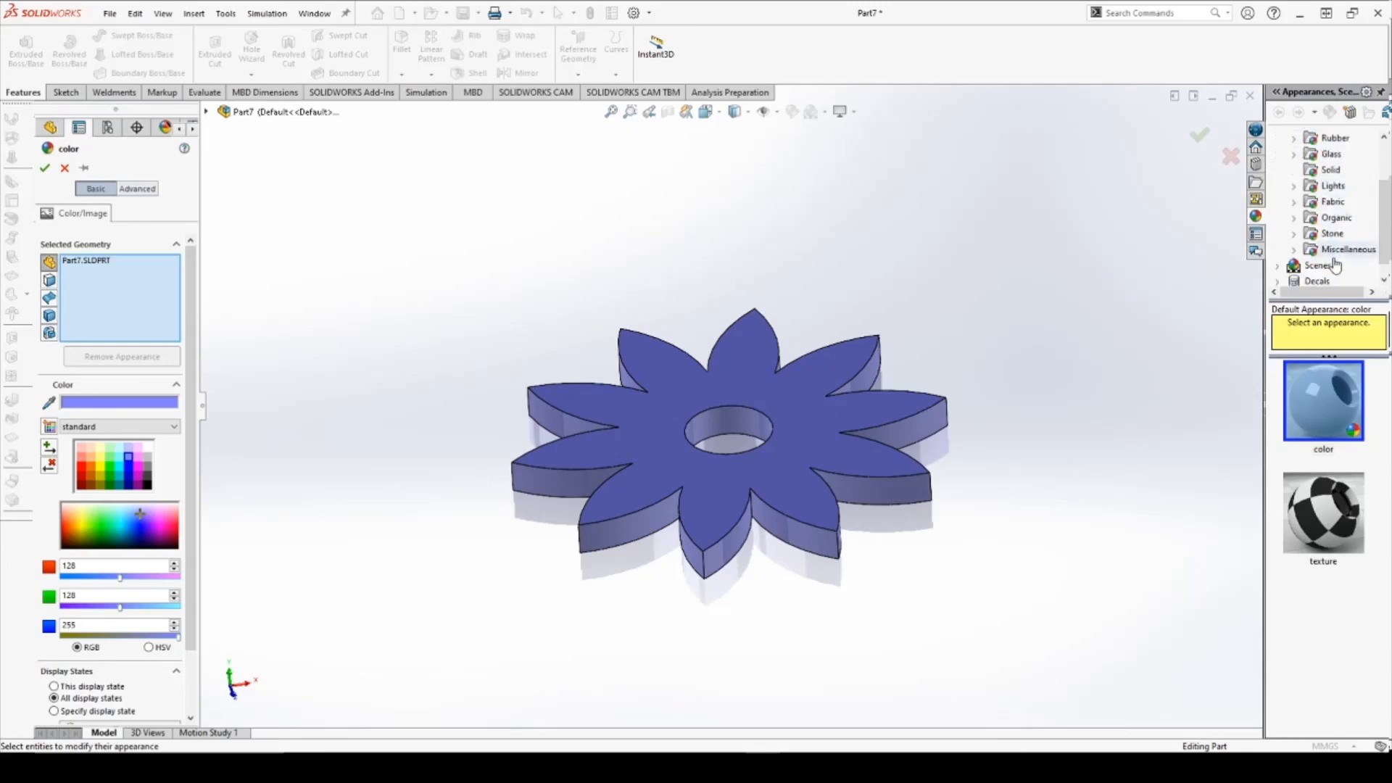
scroll(1330, 232, "up", 3)
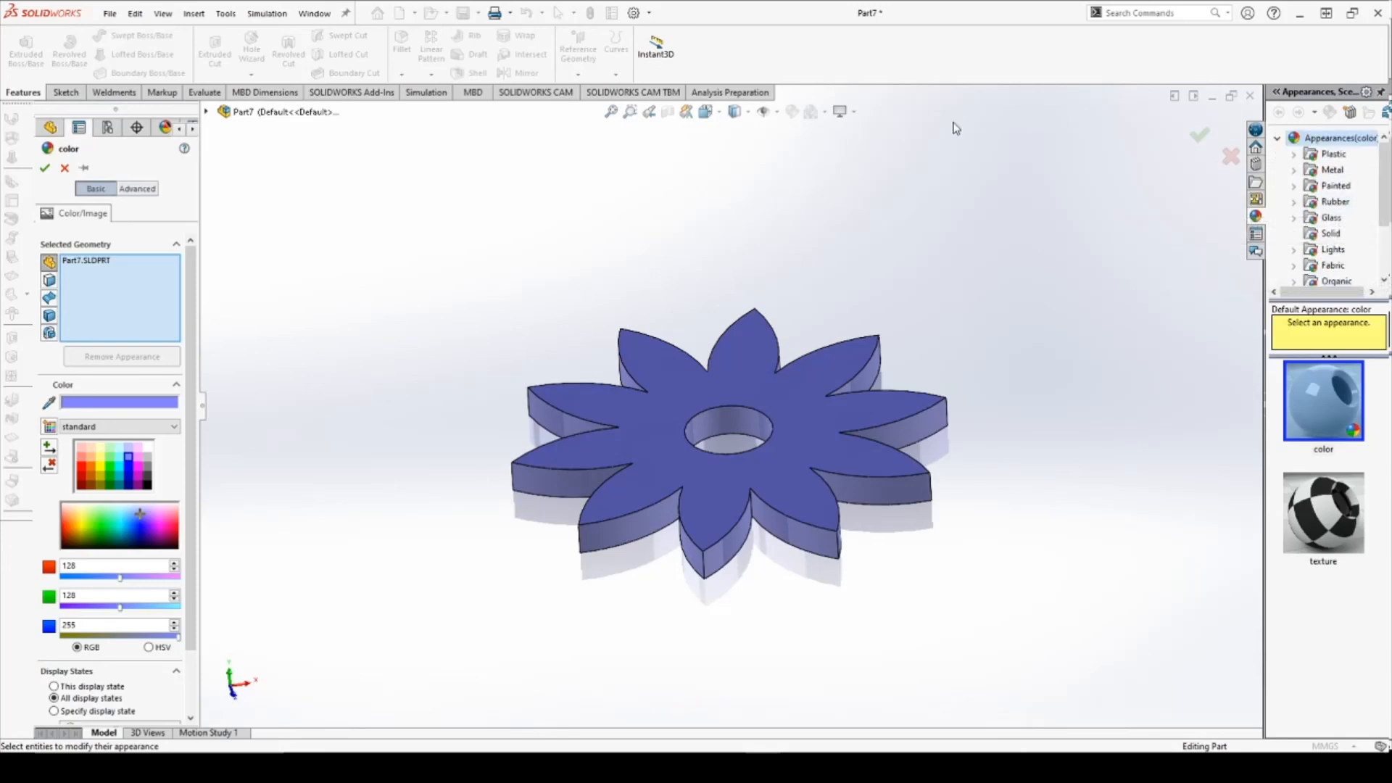
left_click(1200, 134)
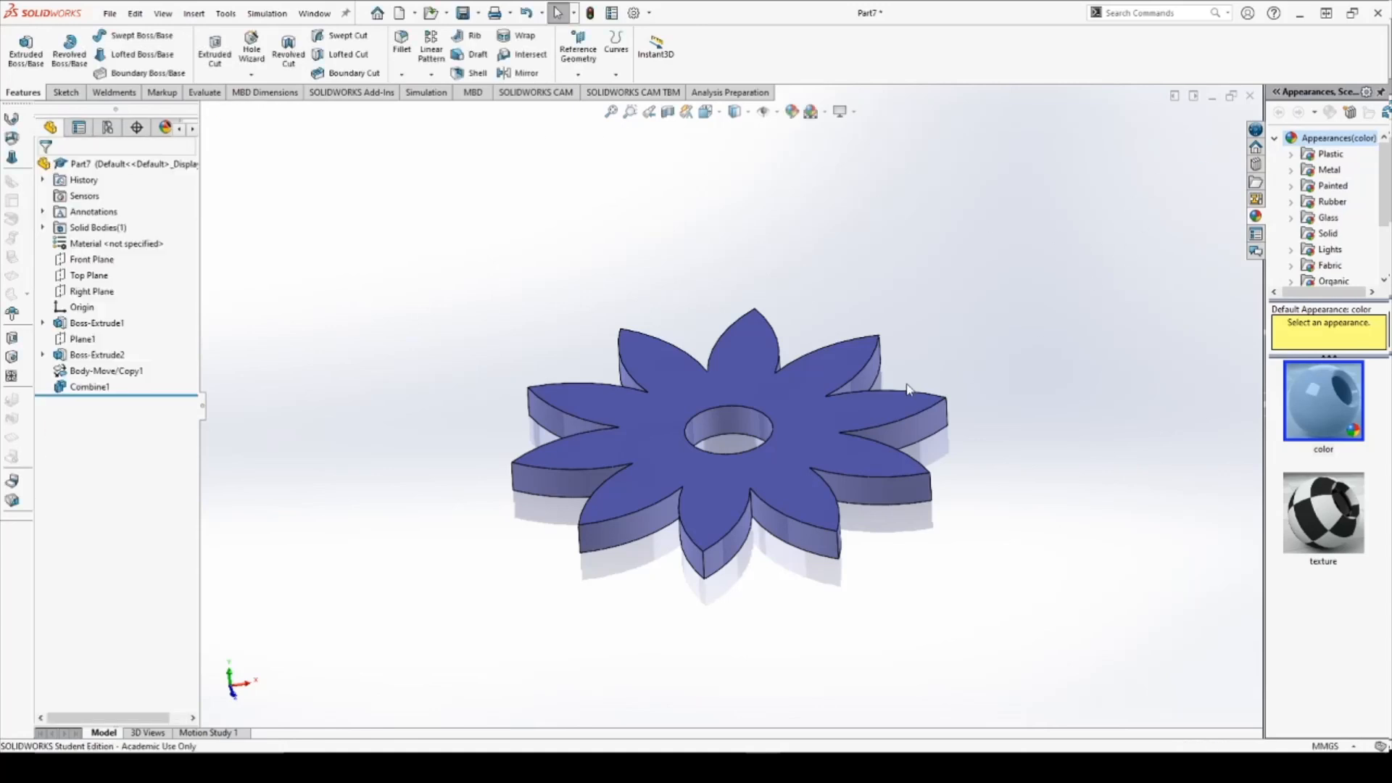
middle_click_drag(935, 442, 783, 457)
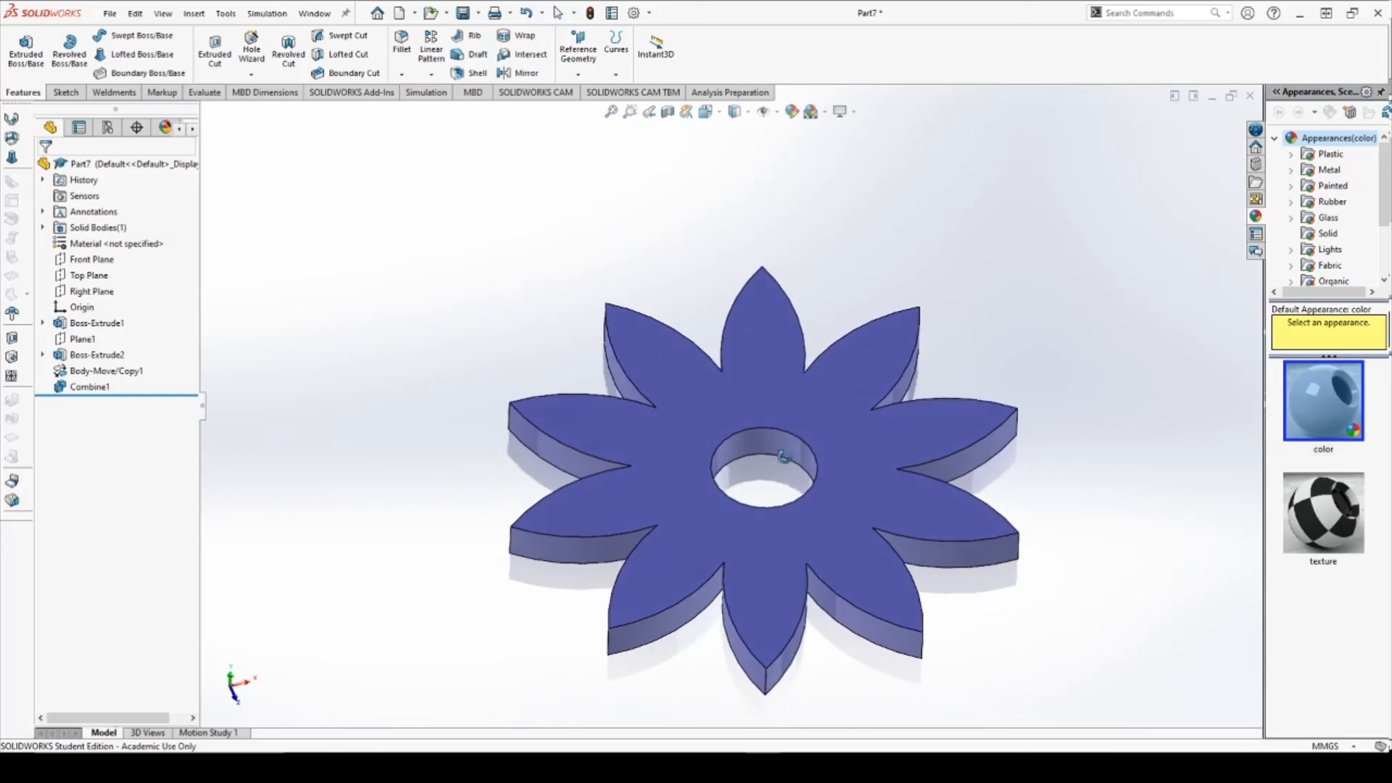